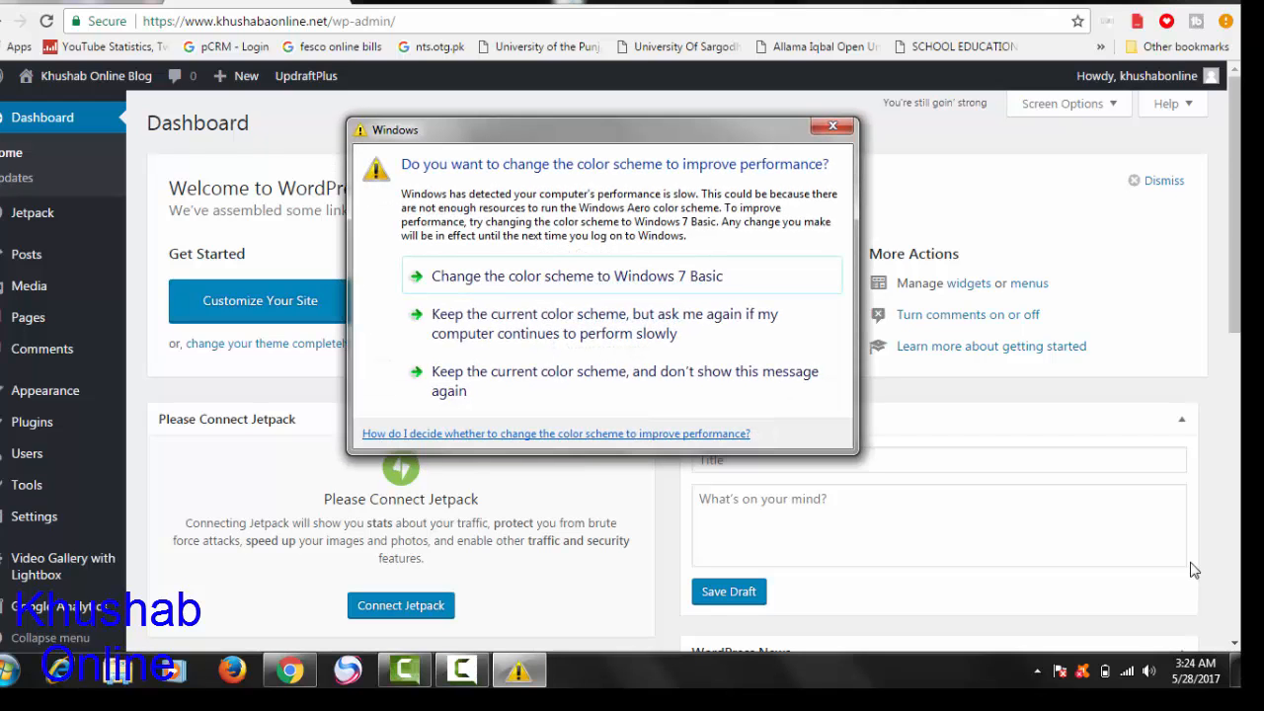
Open the site customizer, dismiss the Windows color scheme prompts, preview the ColorMag theme and activate it
{"action": "left_click", "coordinate": [831, 130]}
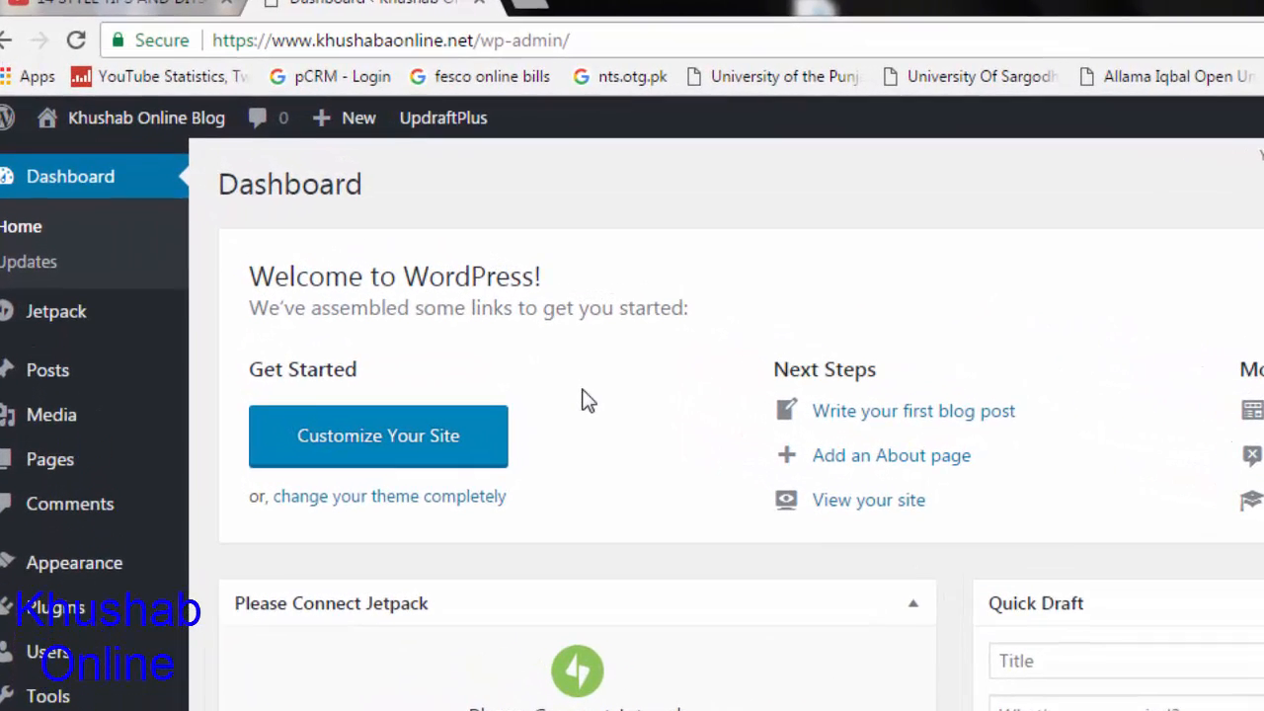
{"action": "mouse_move", "coordinate": [31, 427]}
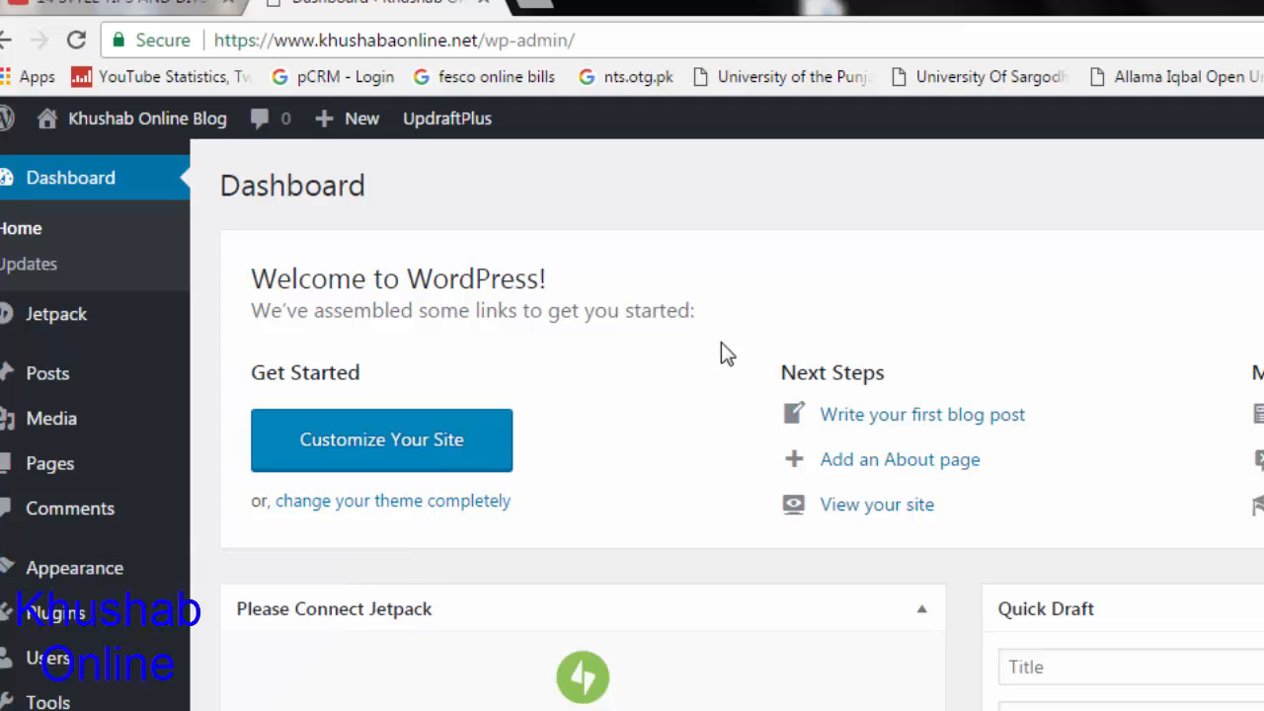
{"action": "left_click", "coordinate": [405, 448]}
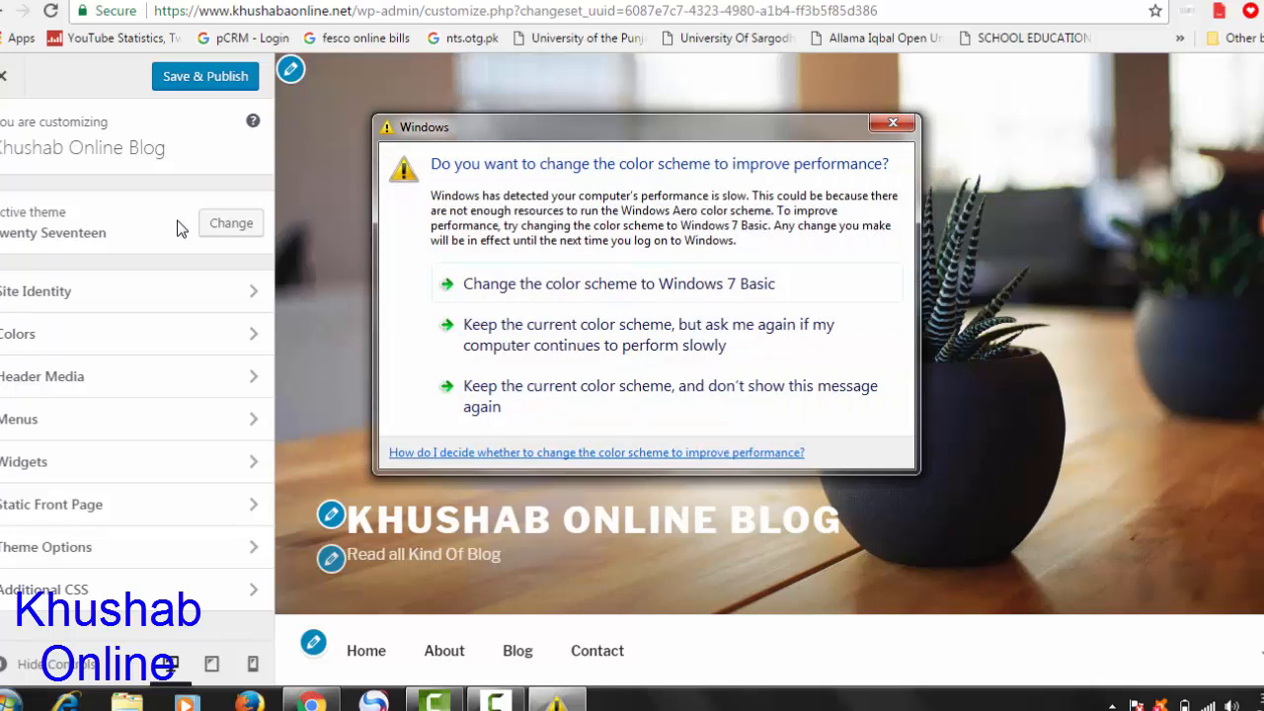
{"action": "left_click", "coordinate": [631, 386]}
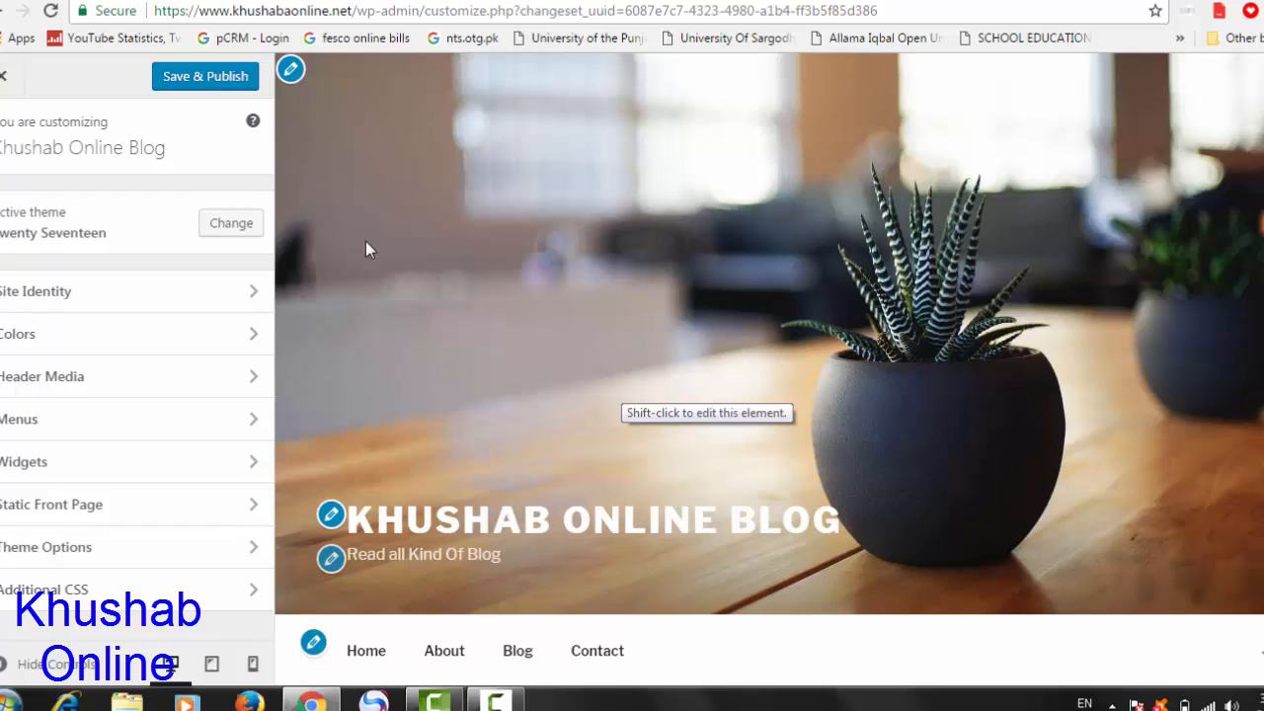
{"action": "left_click", "coordinate": [231, 225]}
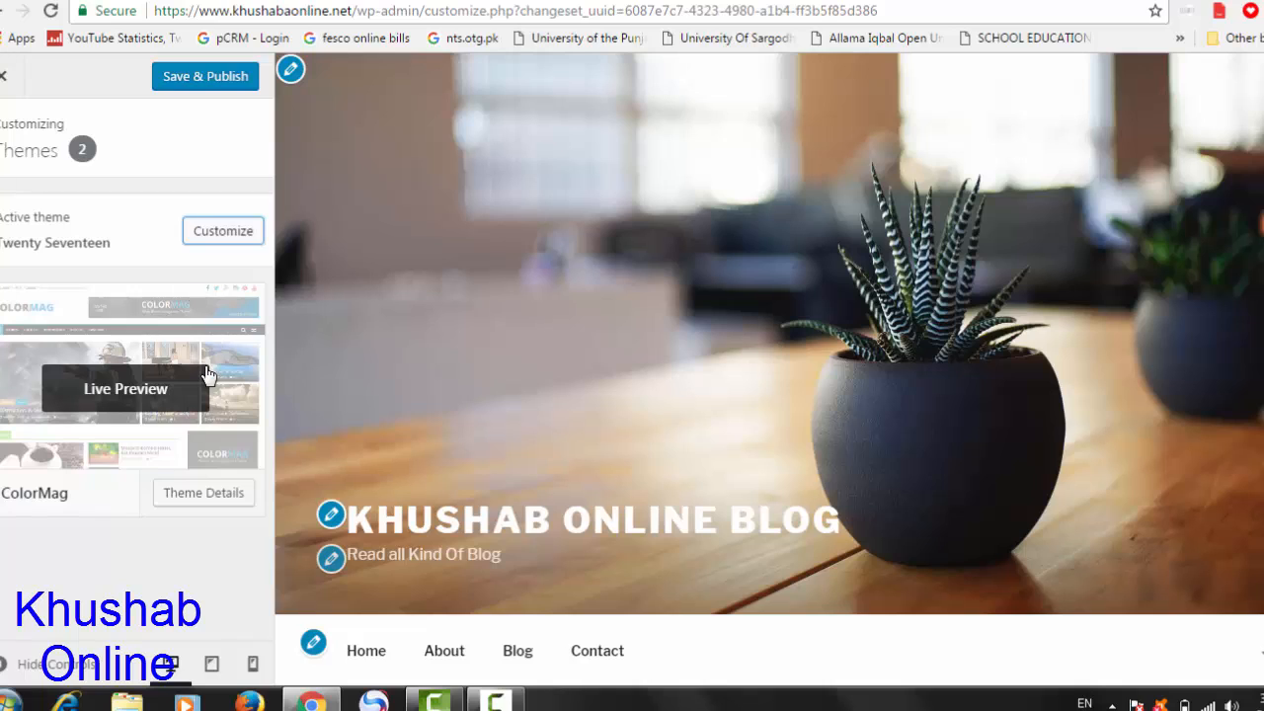
{"action": "left_click", "coordinate": [55, 500]}
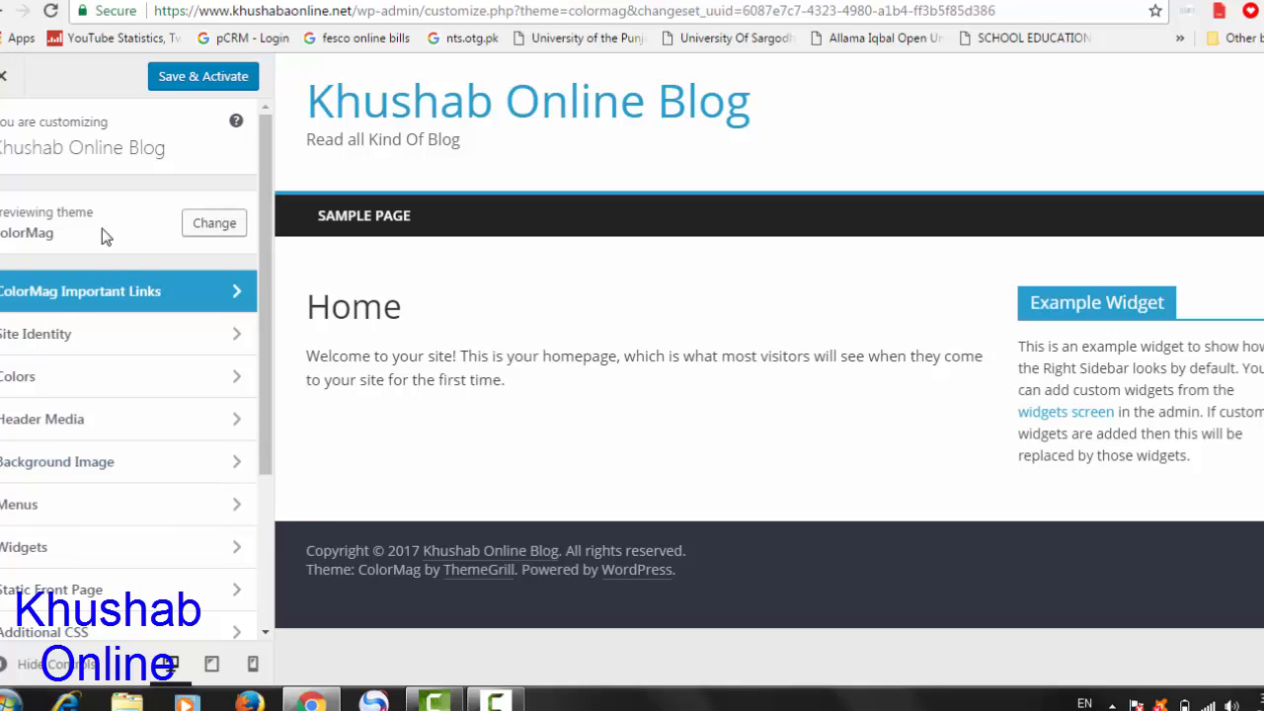
{"action": "left_click", "coordinate": [205, 77]}
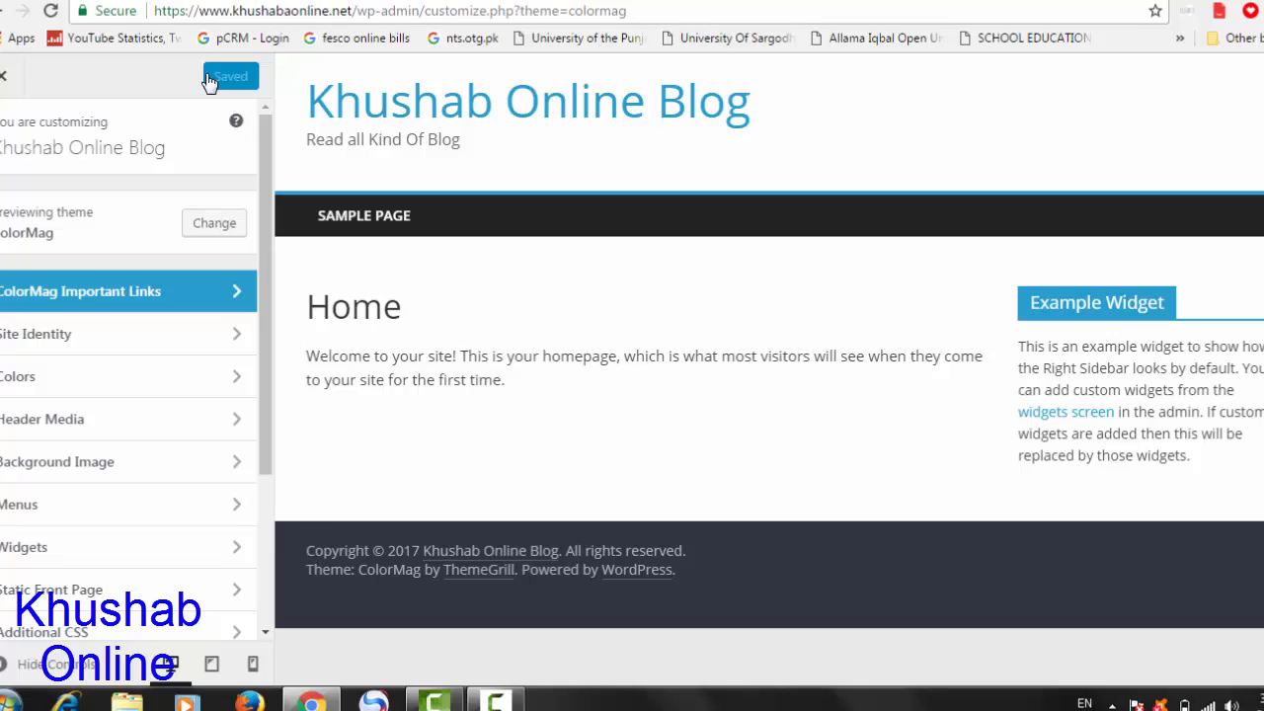
Review the Site Identity and Header Media settings of the ColorMag theme
{"action": "left_click", "coordinate": [173, 348]}
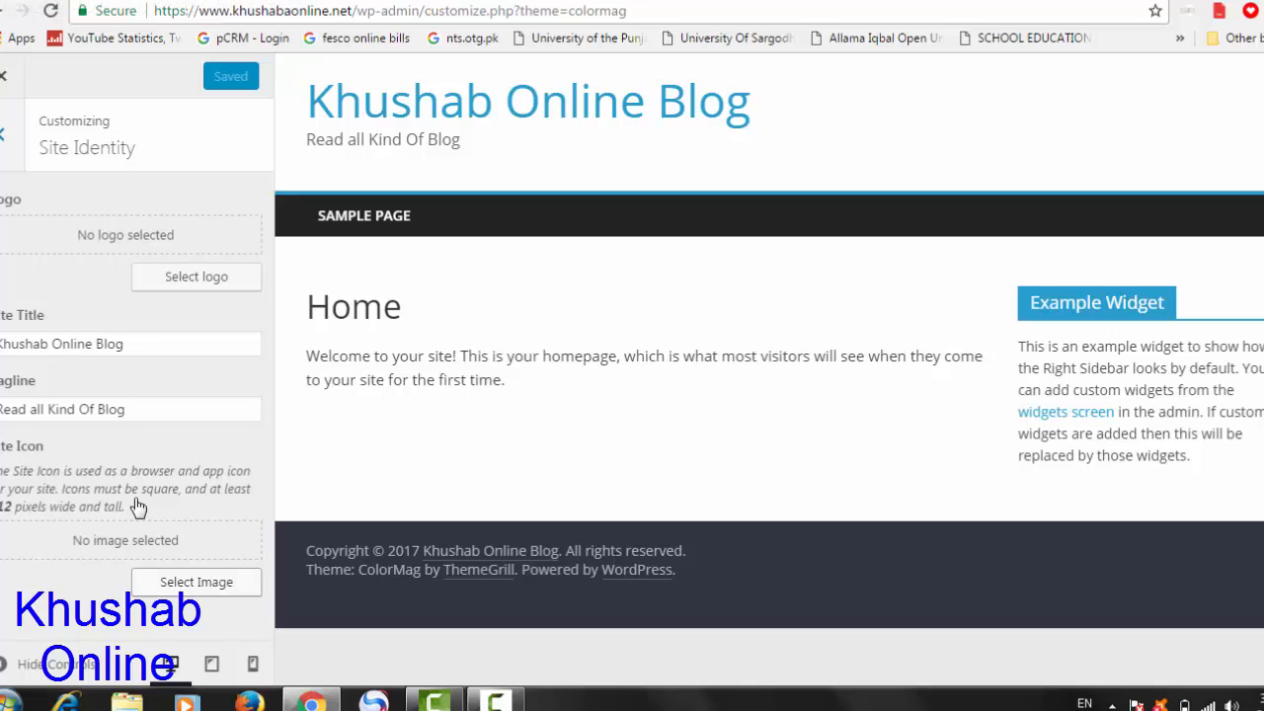
{"action": "left_click", "coordinate": [5, 146]}
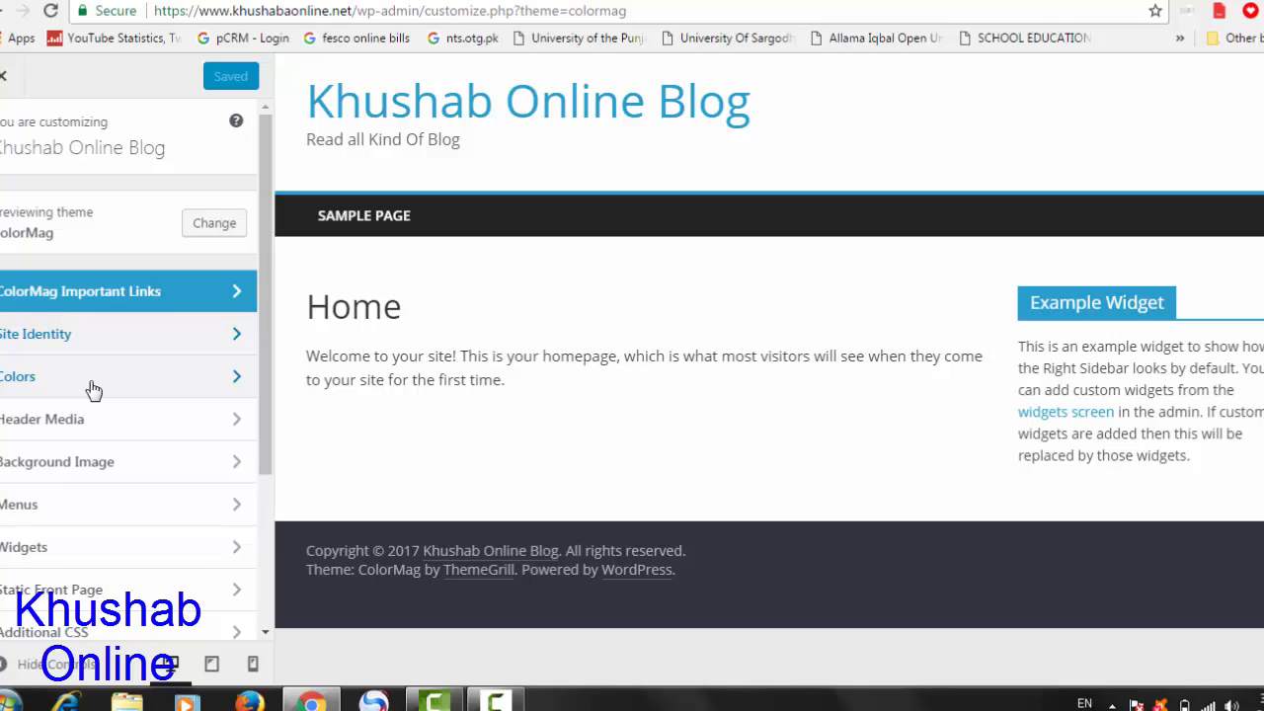
{"action": "left_click", "coordinate": [103, 432]}
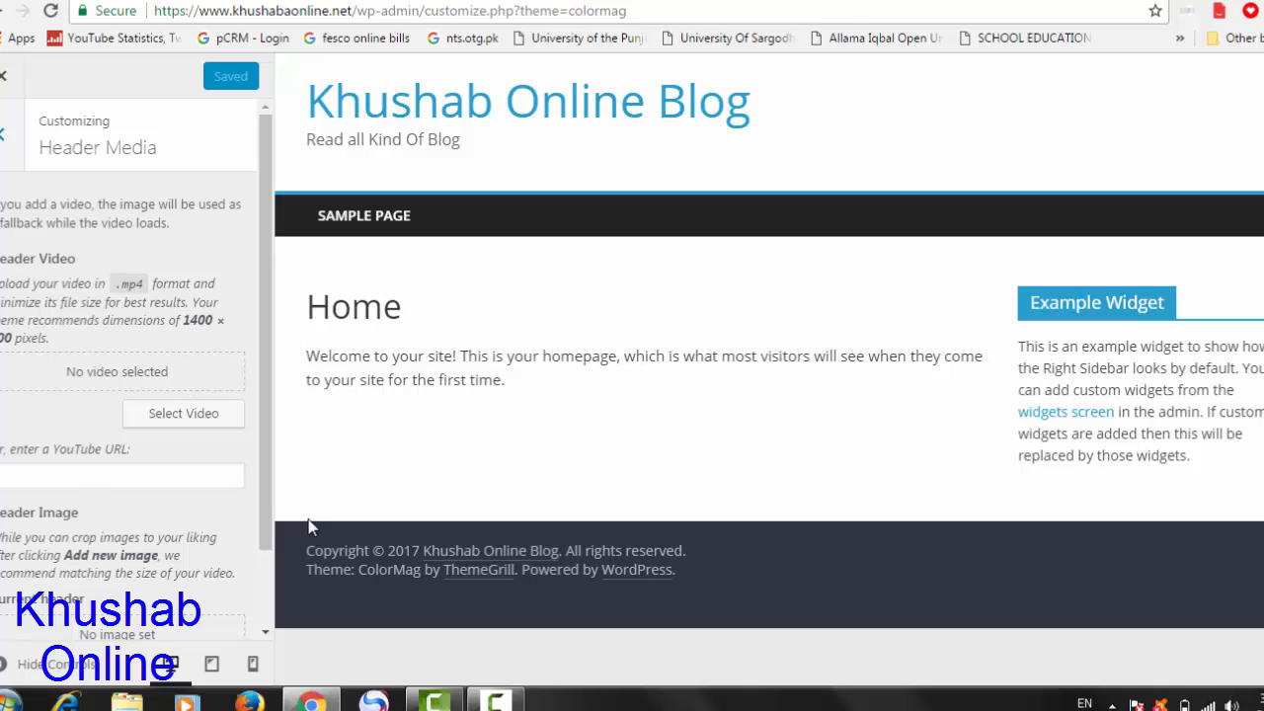
{"action": "left_click", "coordinate": [2, 134]}
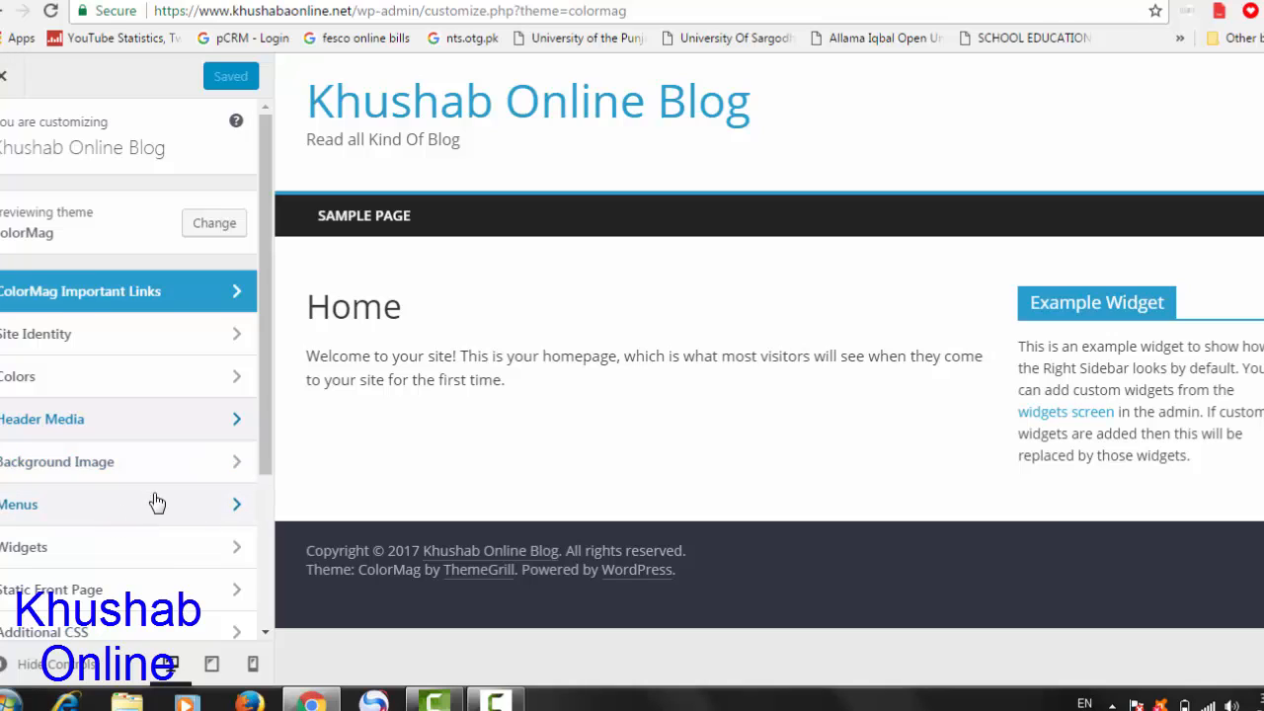
Set the static front page option to display your latest posts and publish the change
{"action": "left_click", "coordinate": [264, 638]}
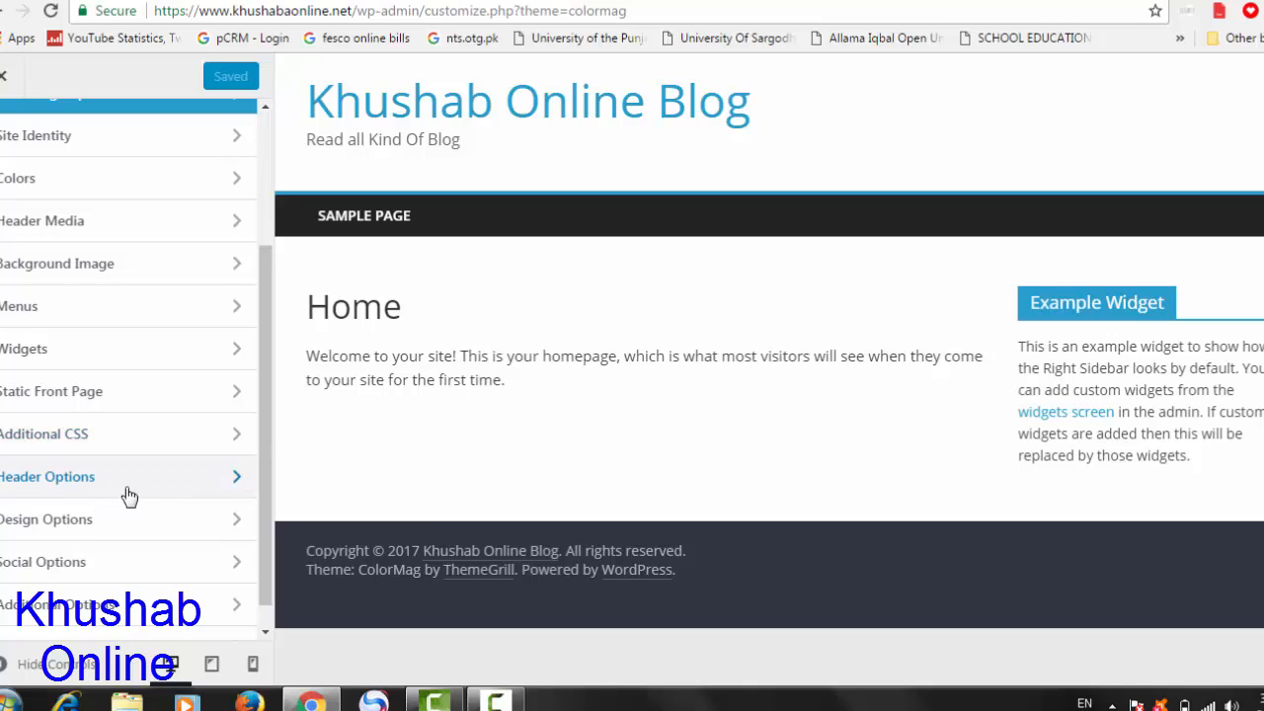
{"action": "left_click", "coordinate": [143, 410]}
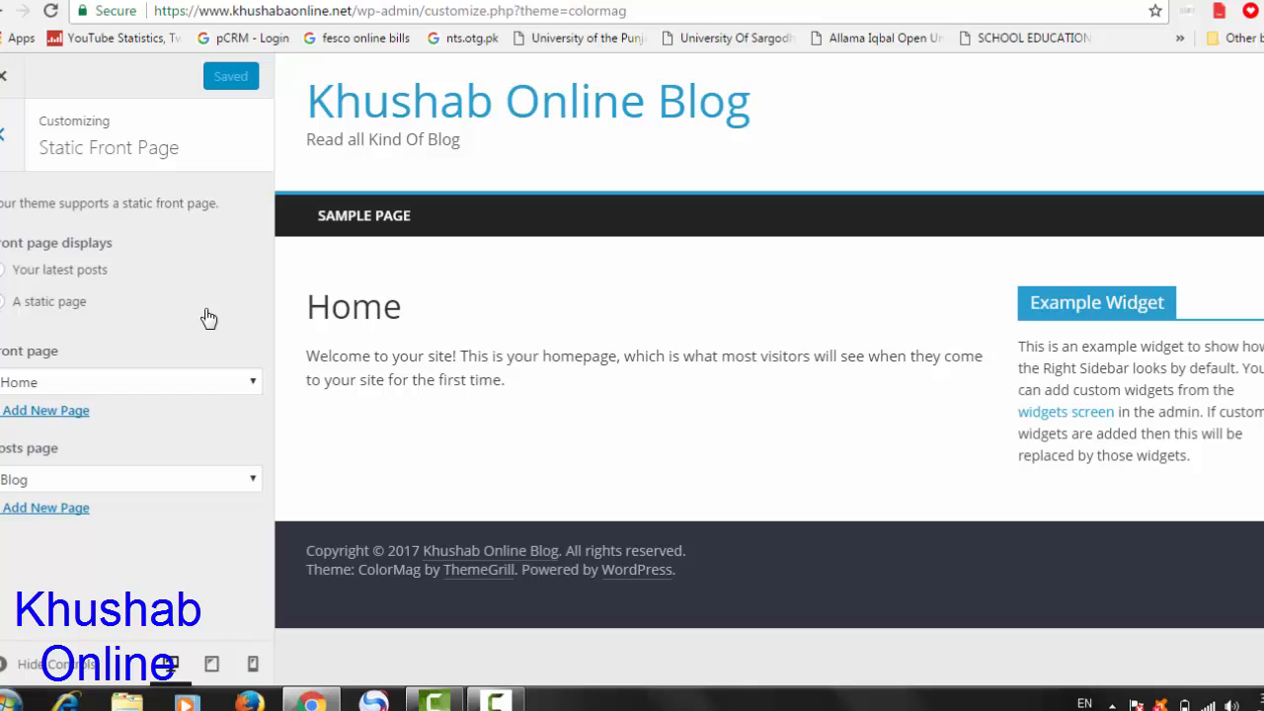
{"action": "left_click", "coordinate": [249, 389]}
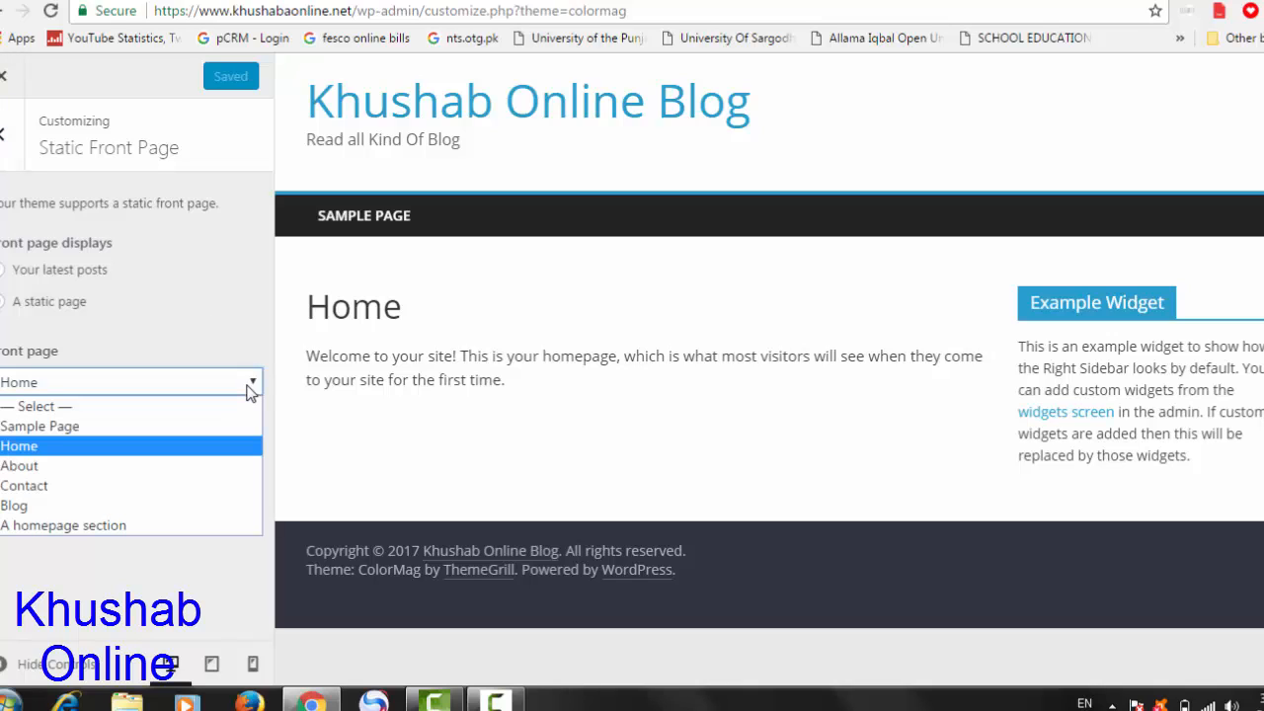
{"action": "left_click", "coordinate": [219, 310]}
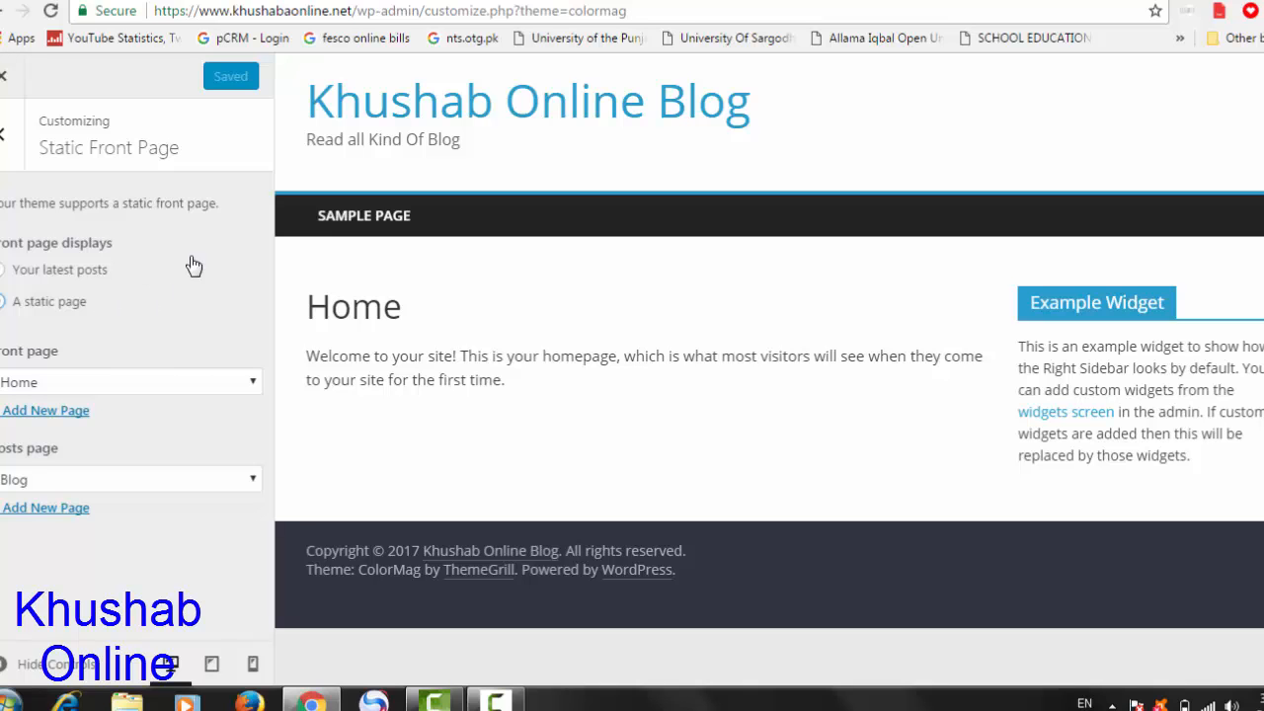
{"action": "left_click", "coordinate": [4, 271]}
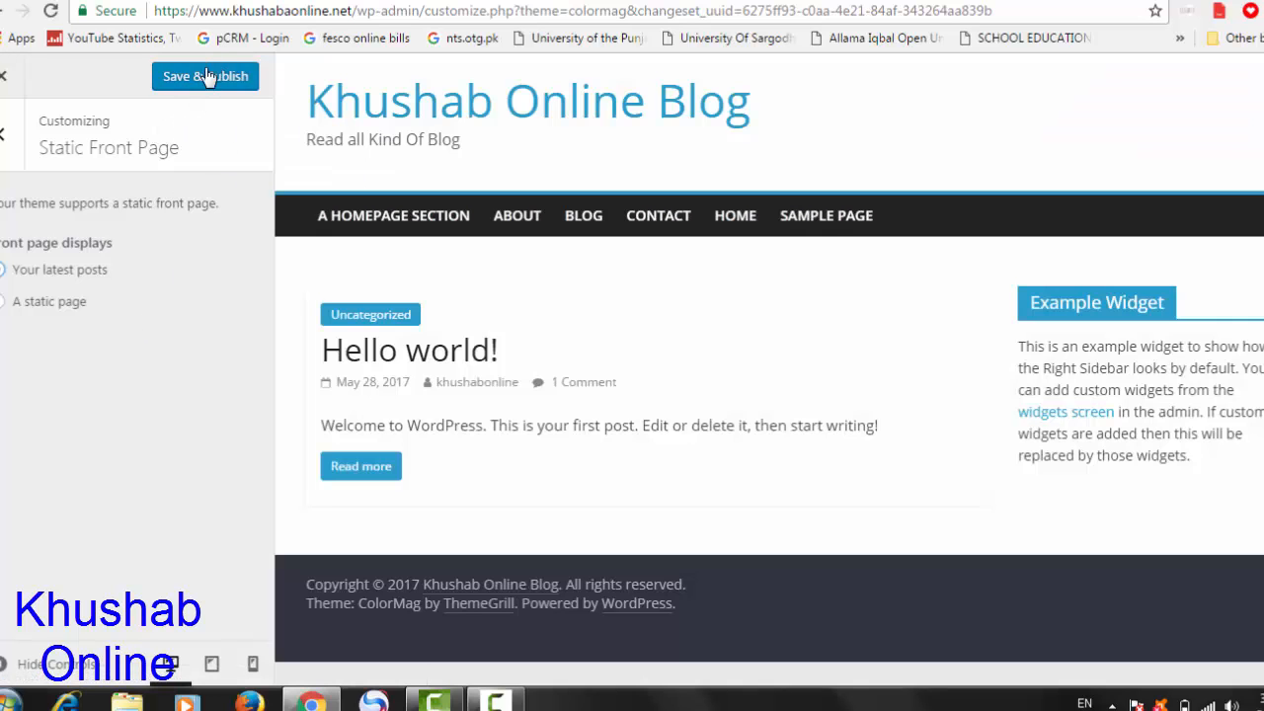
{"action": "left_click", "coordinate": [205, 82]}
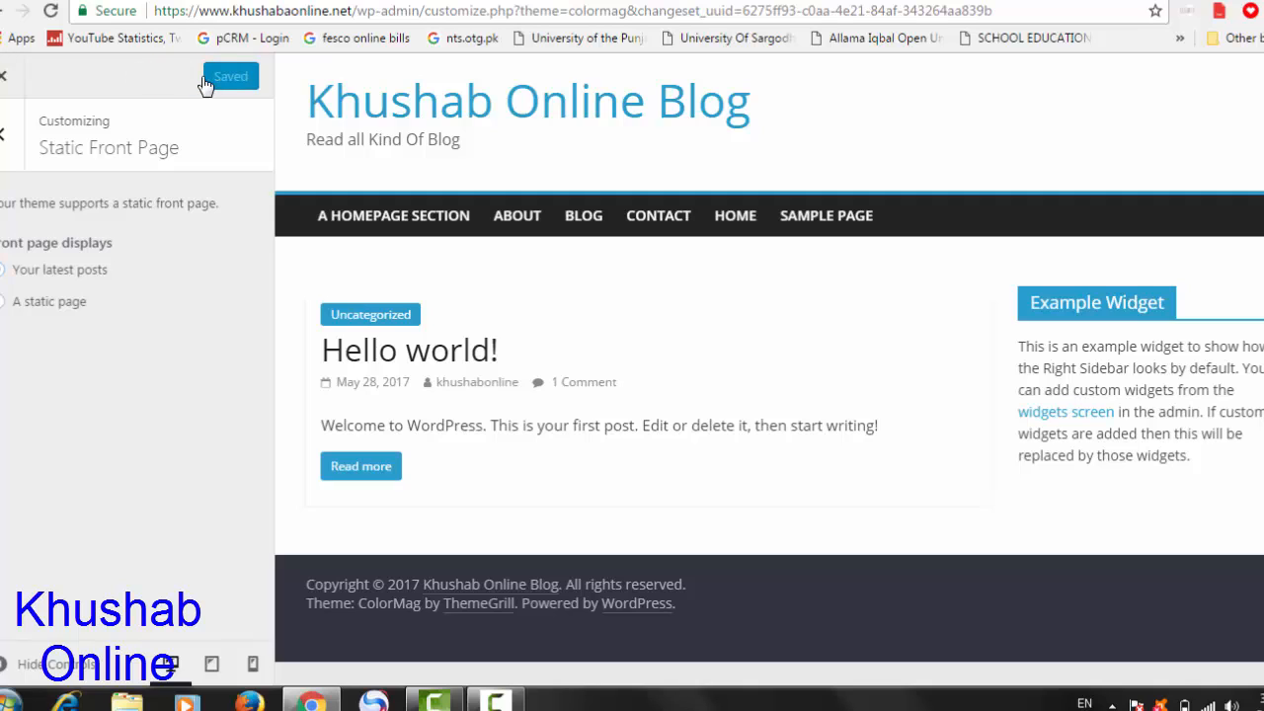
{"action": "left_click", "coordinate": [4, 146]}
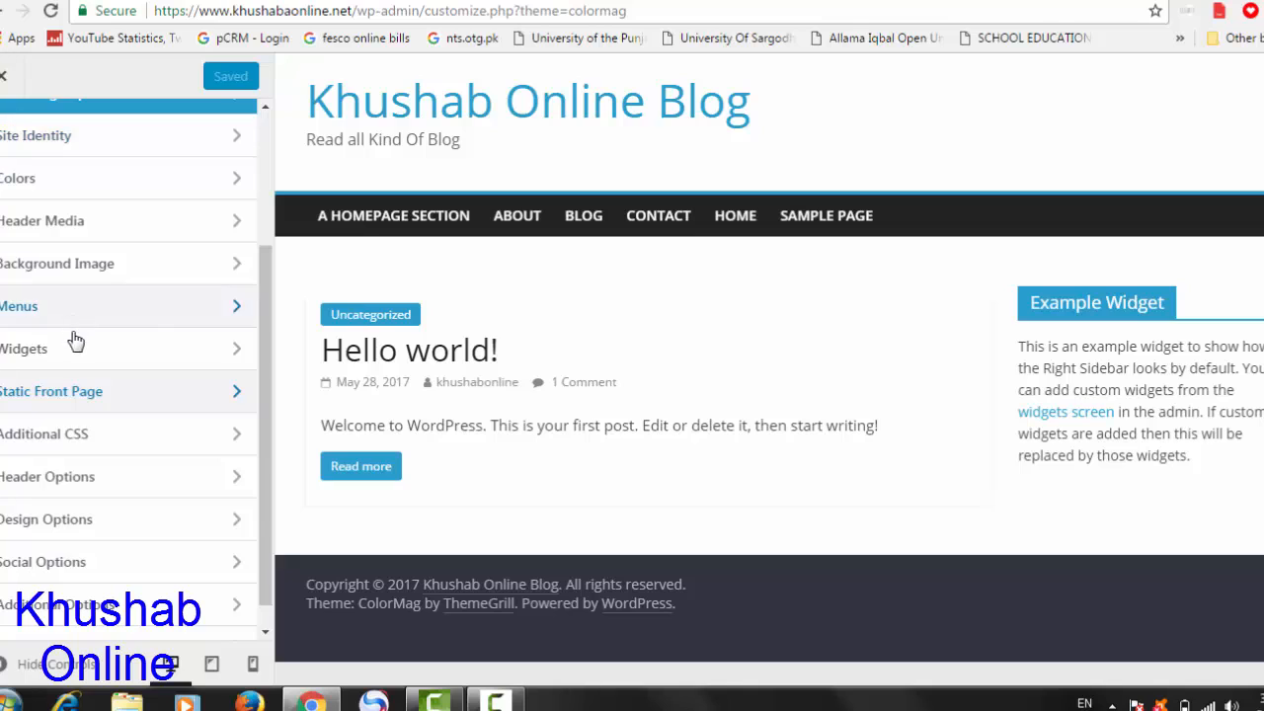
Open the Header Options and review the Header Logo and Header Image Position choices
{"action": "left_click", "coordinate": [99, 480]}
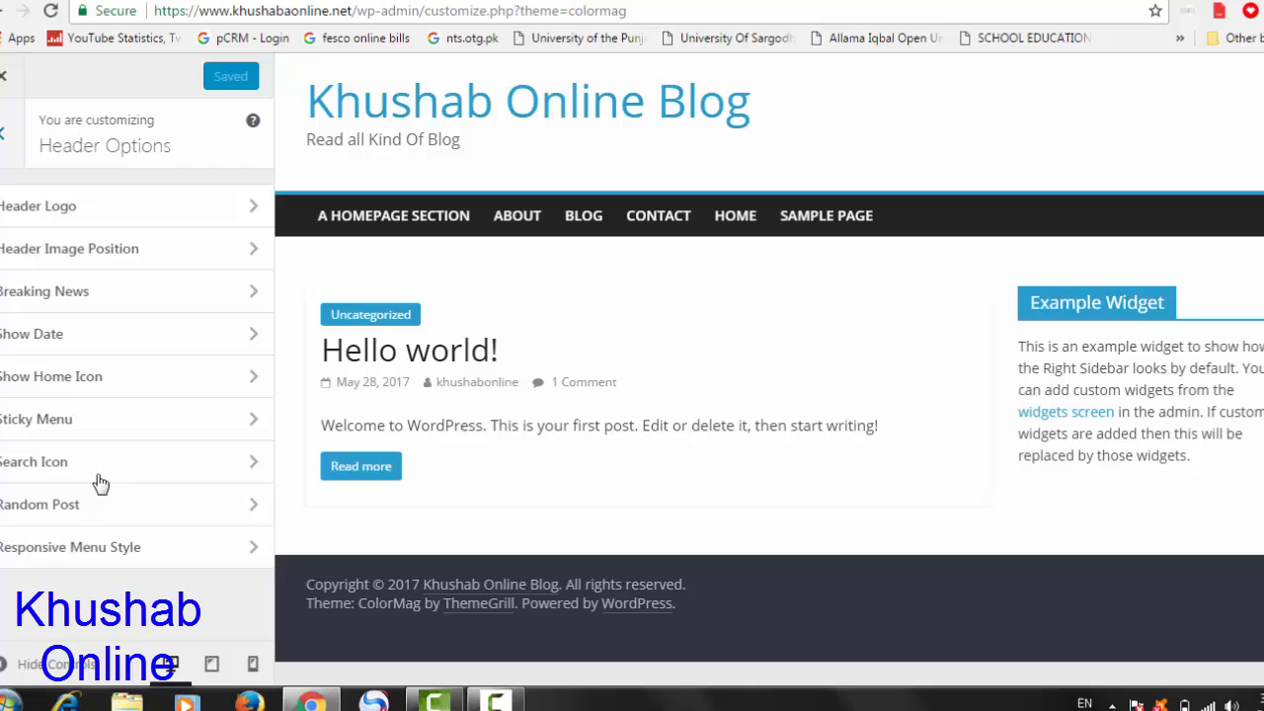
{"action": "left_click", "coordinate": [212, 208]}
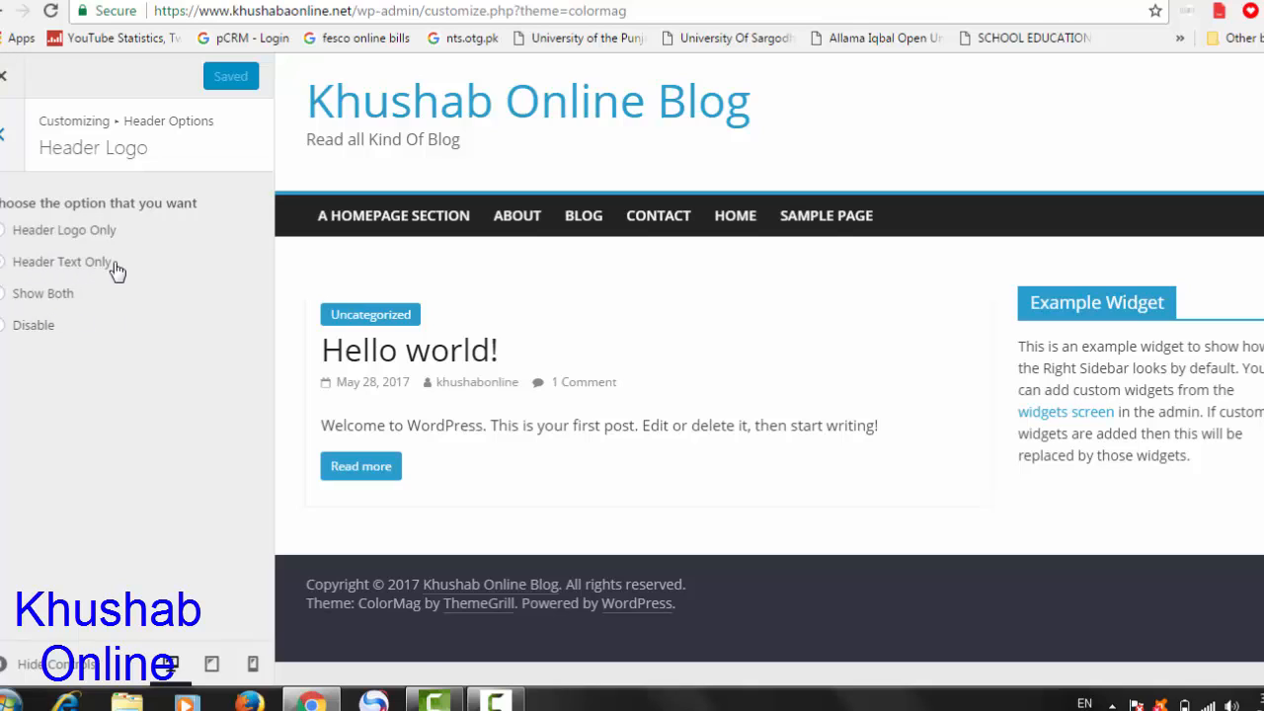
{"action": "left_click", "coordinate": [4, 139]}
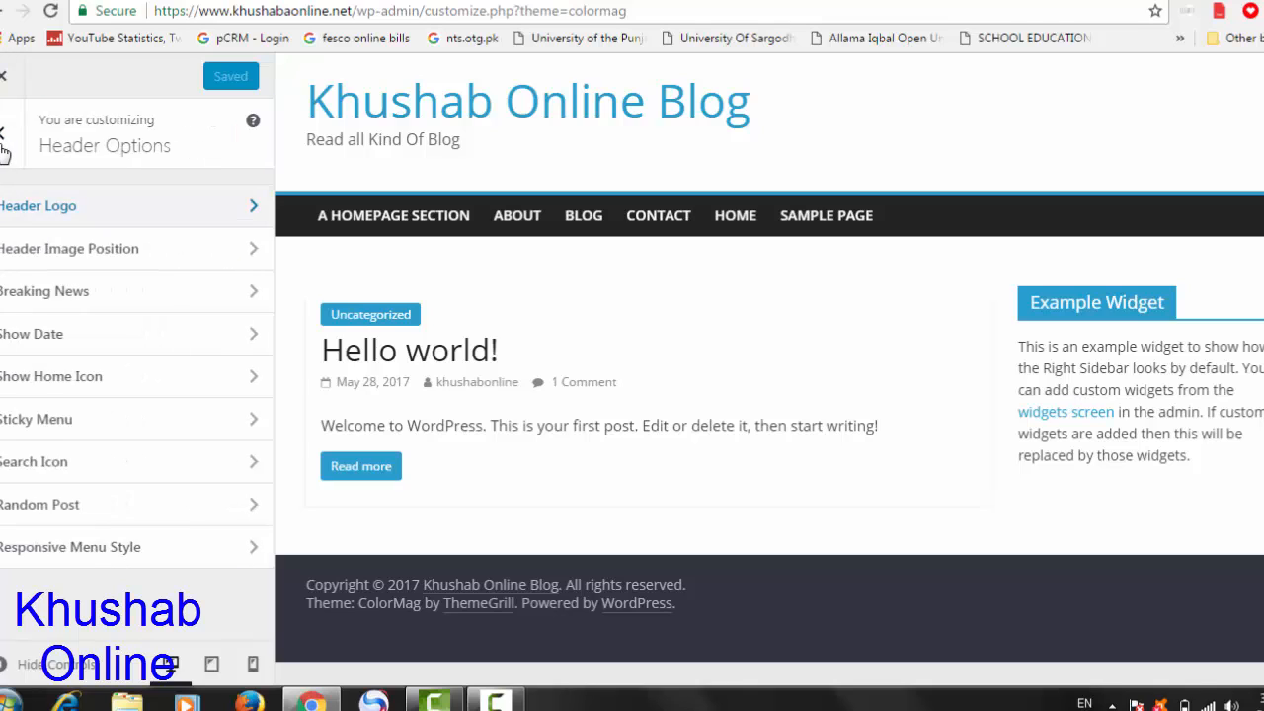
{"action": "left_click", "coordinate": [118, 251]}
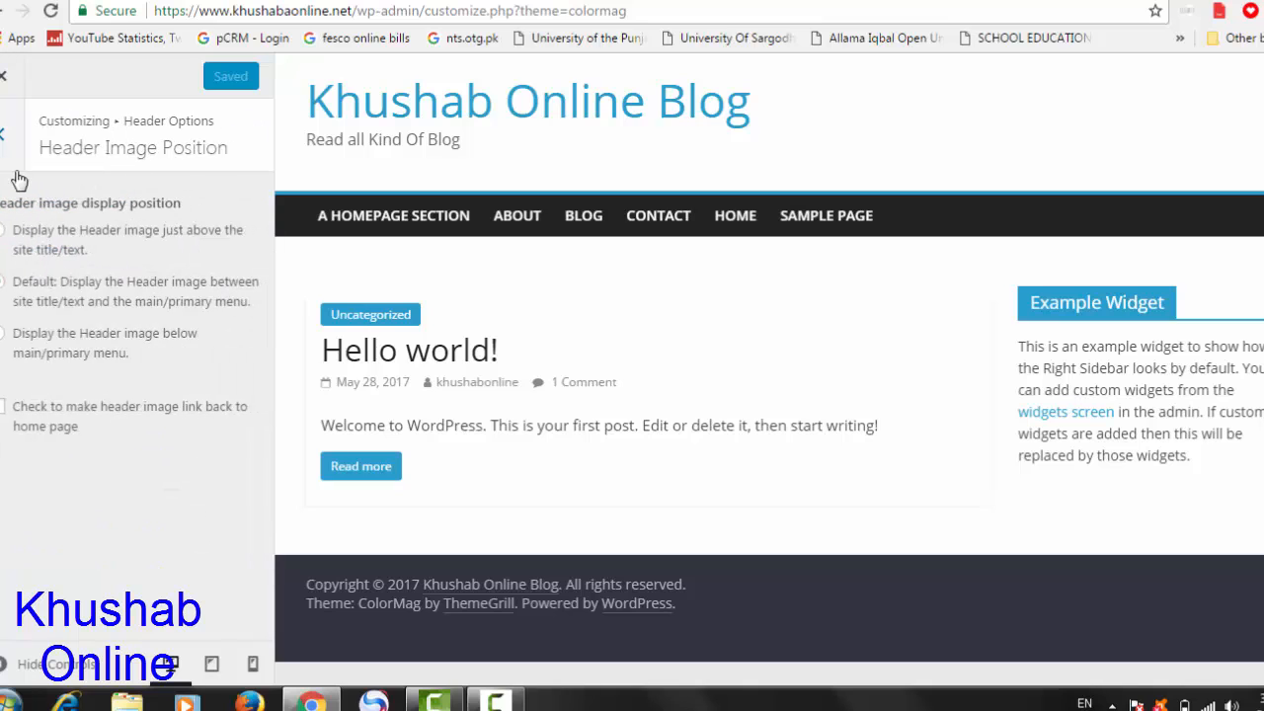
{"action": "left_click", "coordinate": [3, 141]}
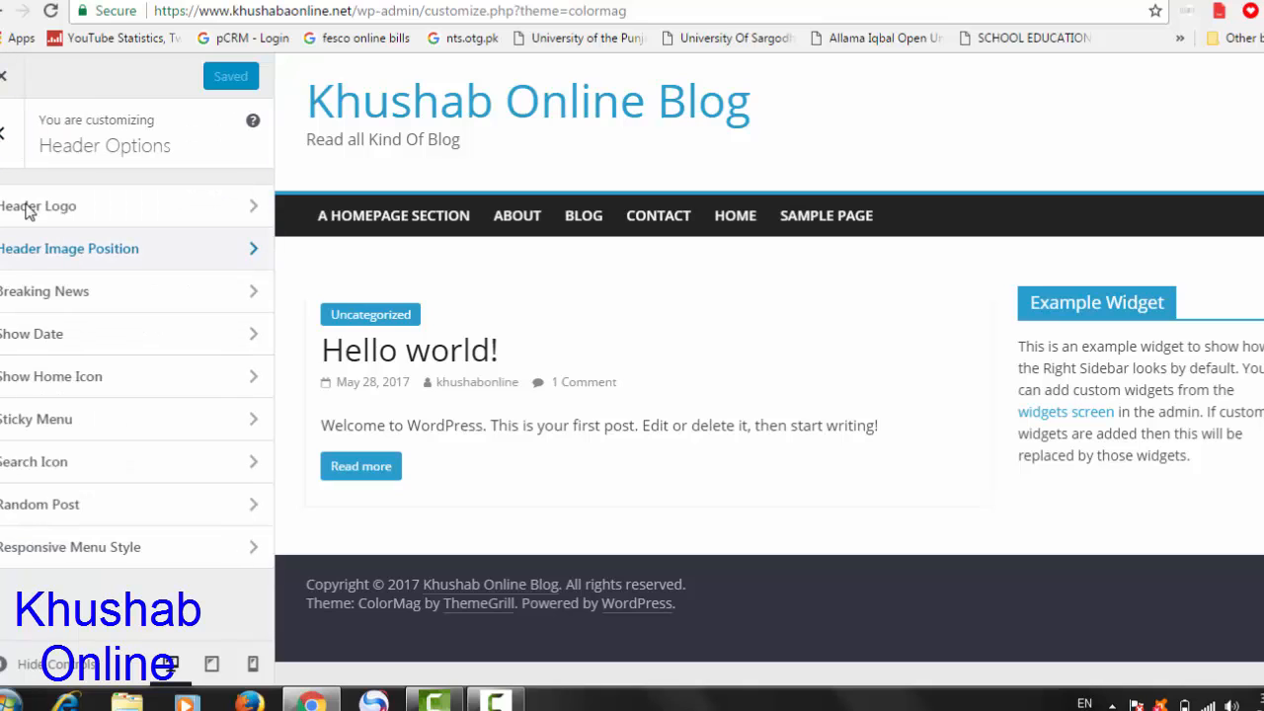
Enable the breaking news section in the header options and publish the change
{"action": "left_click", "coordinate": [75, 290]}
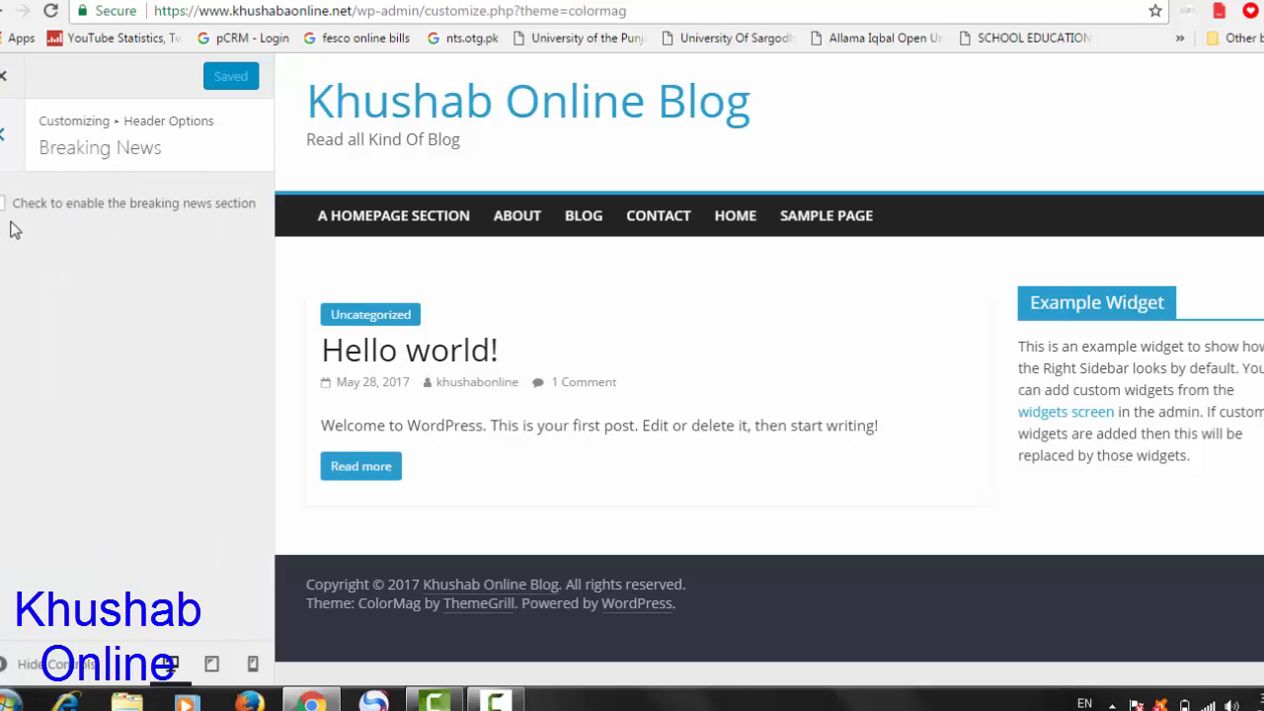
{"action": "left_click", "coordinate": [3, 204]}
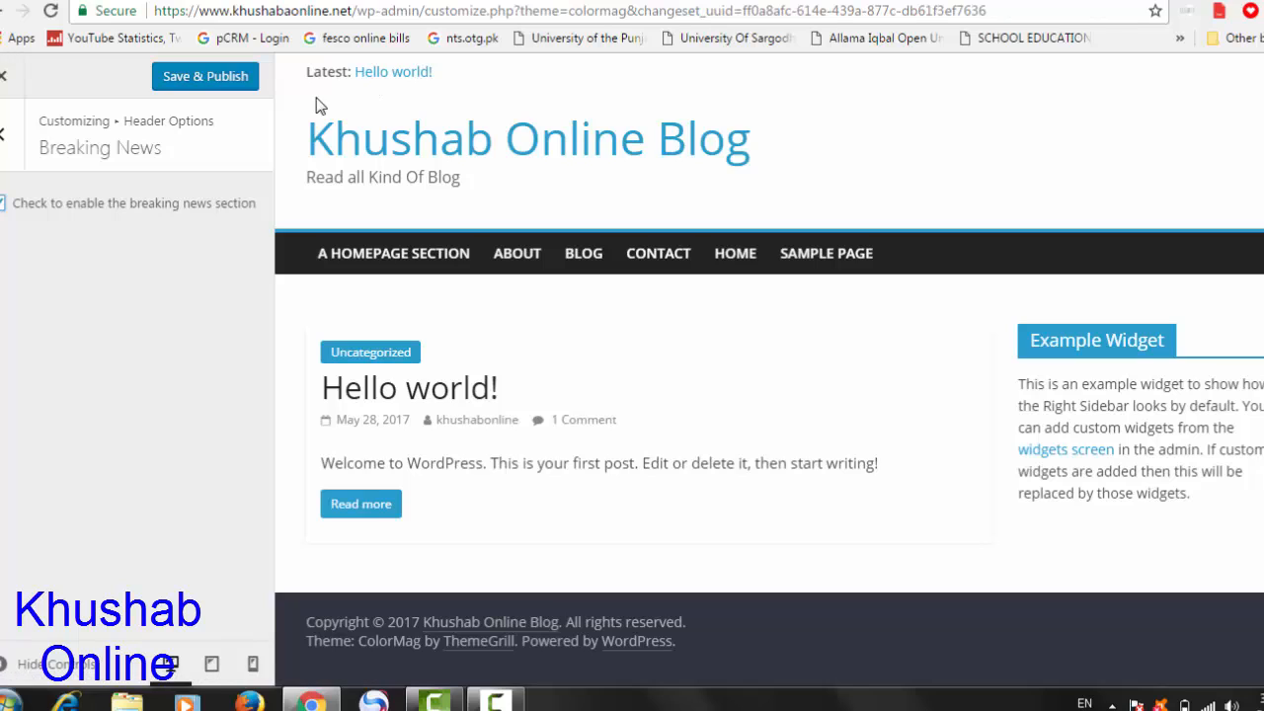
{"action": "left_click", "coordinate": [214, 79]}
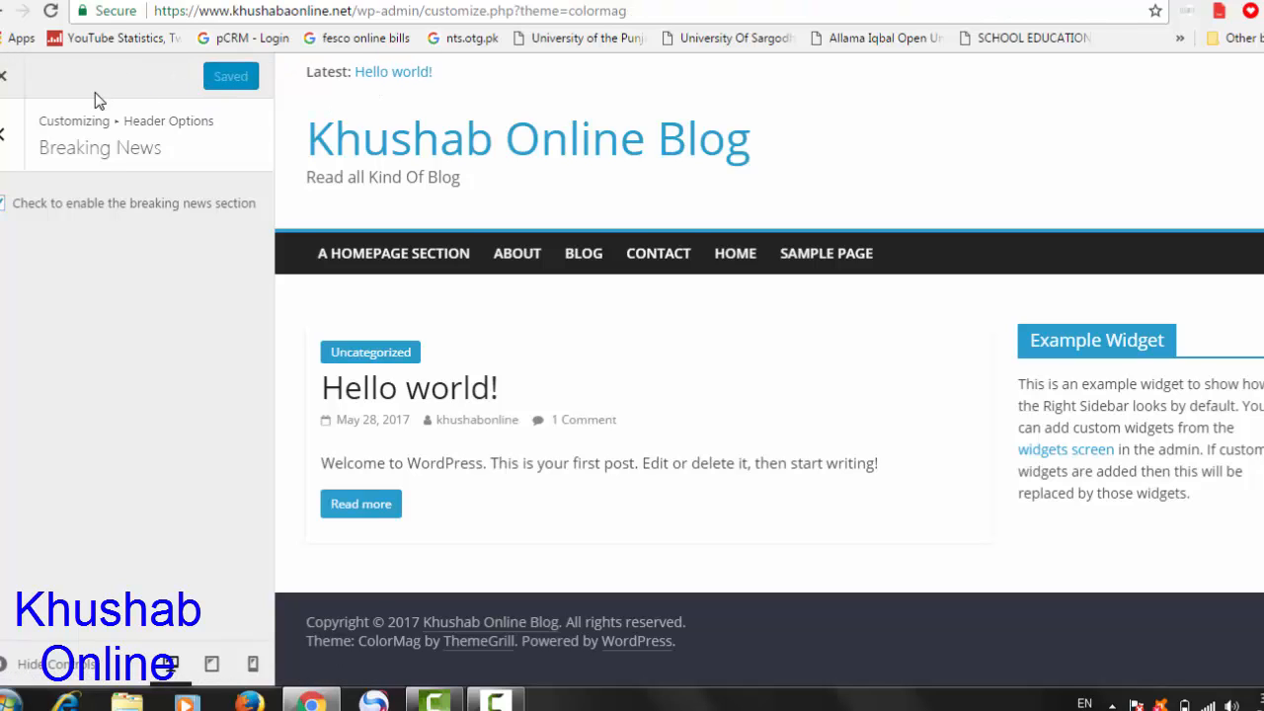
{"action": "left_click", "coordinate": [6, 138]}
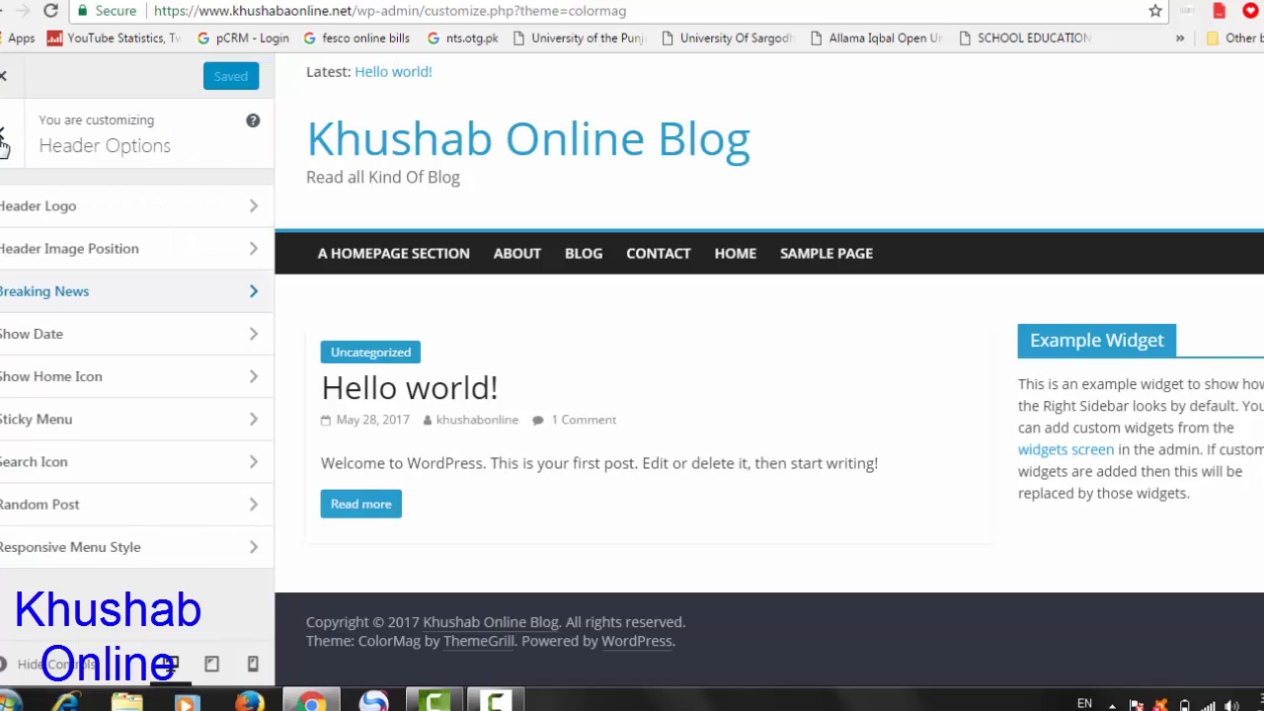
Turn on the date display in the site header and publish the change
{"action": "left_click", "coordinate": [84, 346]}
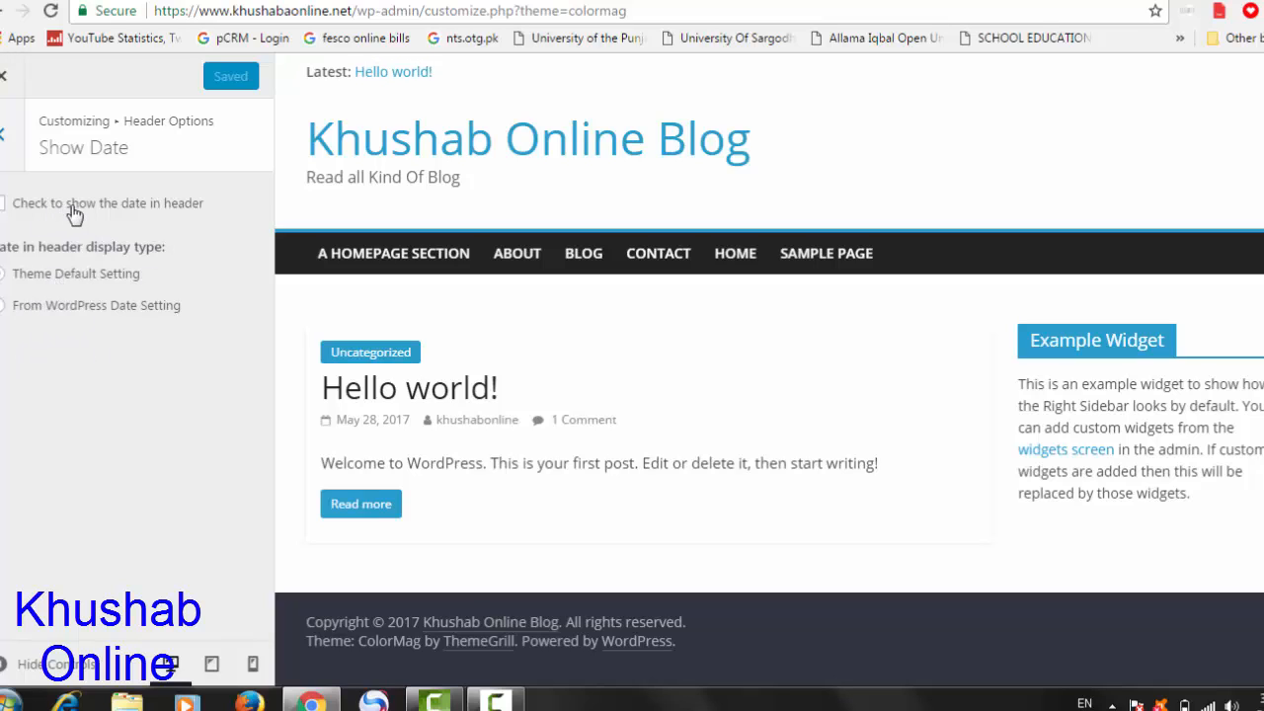
{"action": "left_click", "coordinate": [3, 204]}
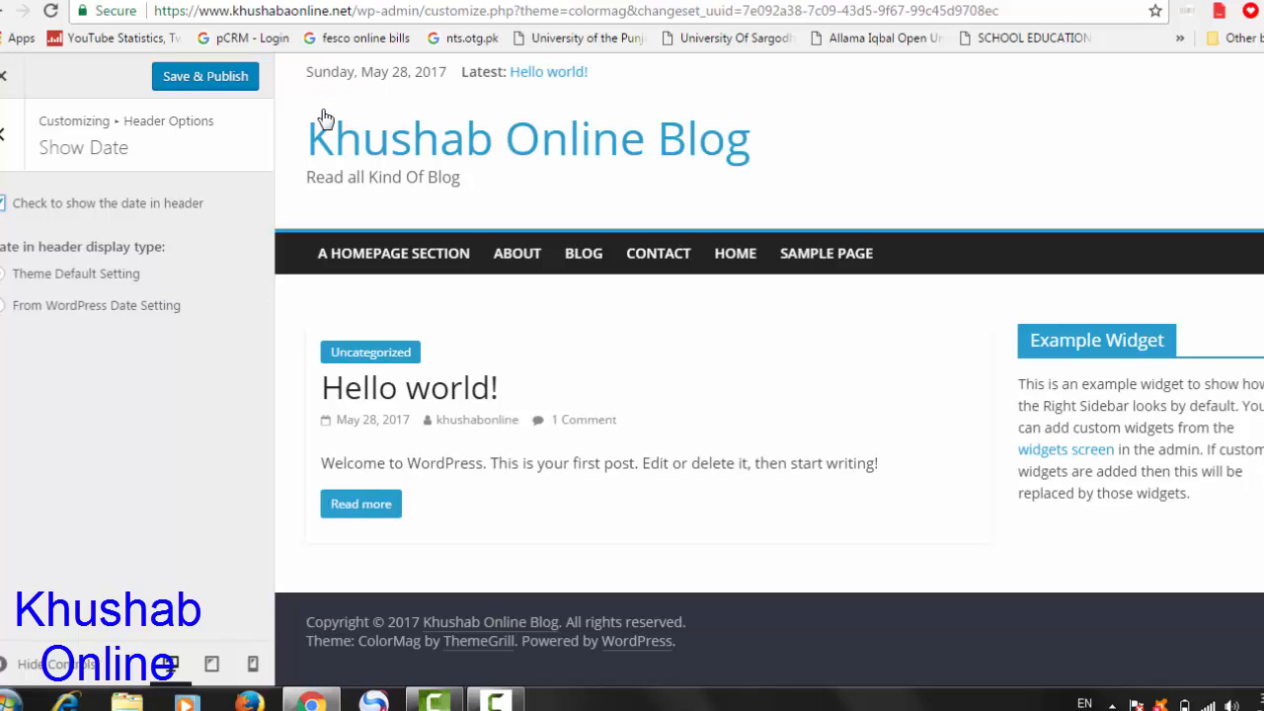
{"action": "left_click", "coordinate": [219, 83]}
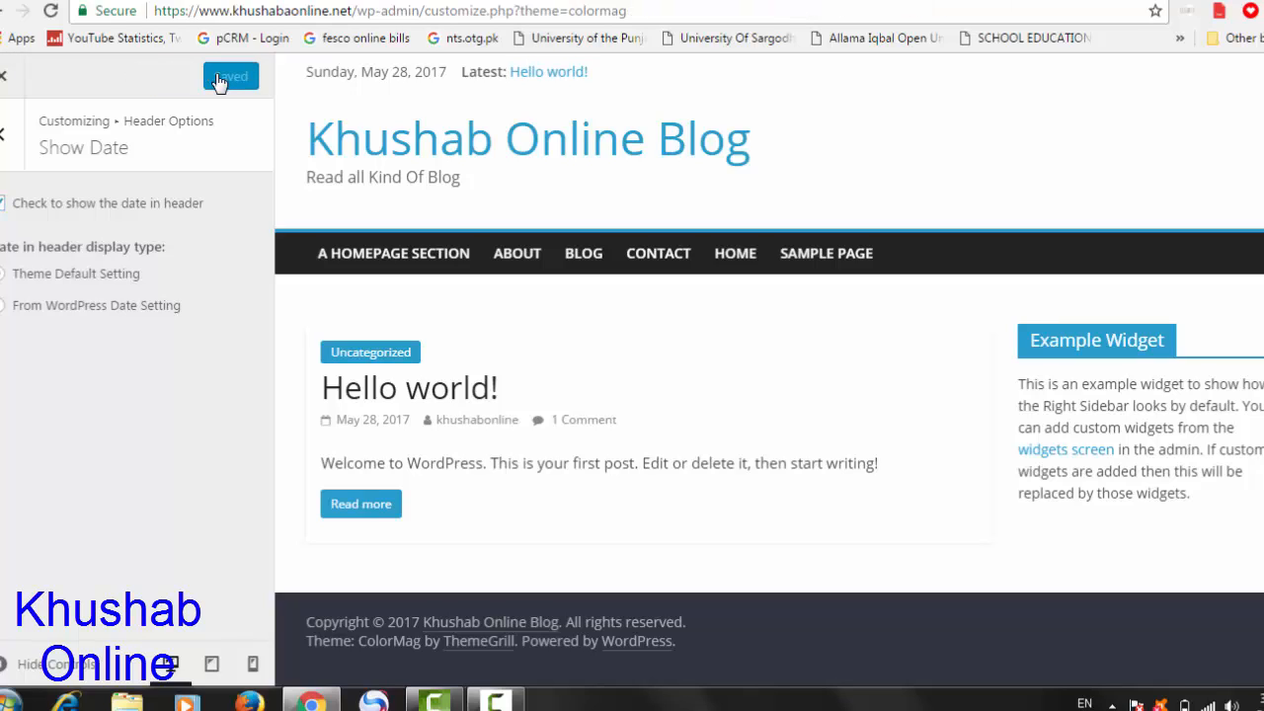
{"action": "left_click", "coordinate": [3, 138]}
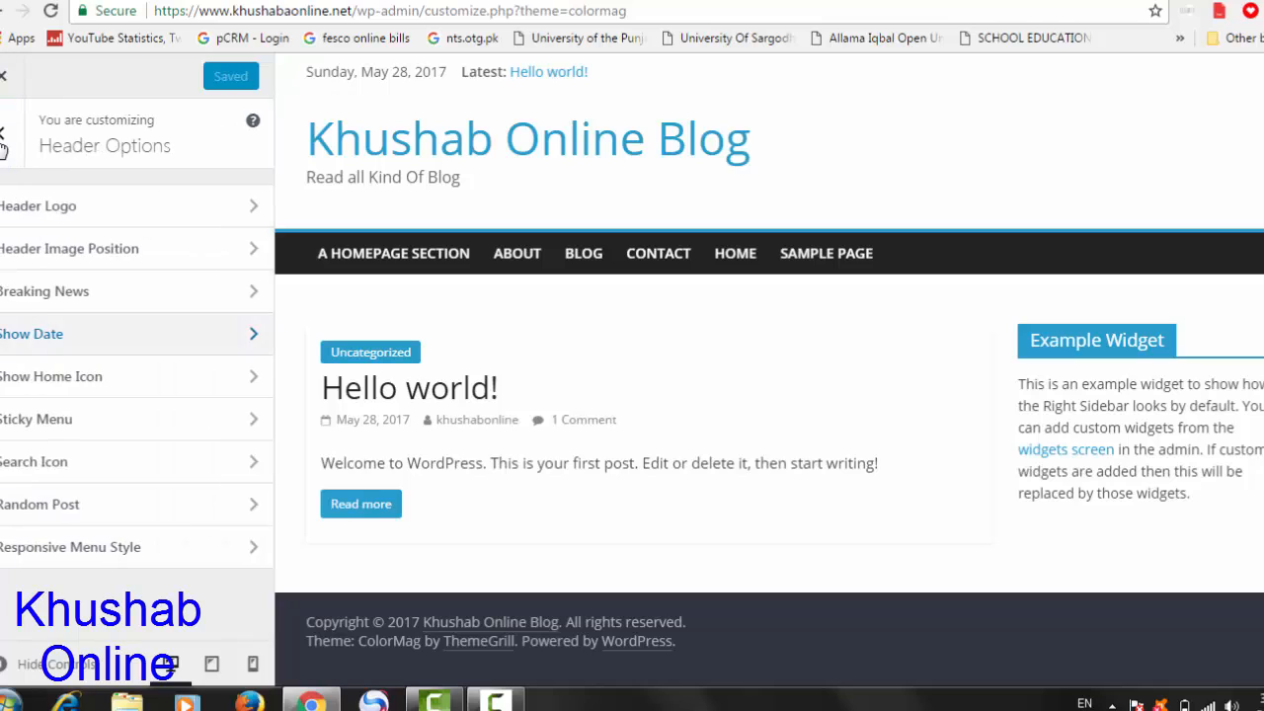
Show the home icon in the primary menu and publish the change
{"action": "left_click", "coordinate": [81, 381]}
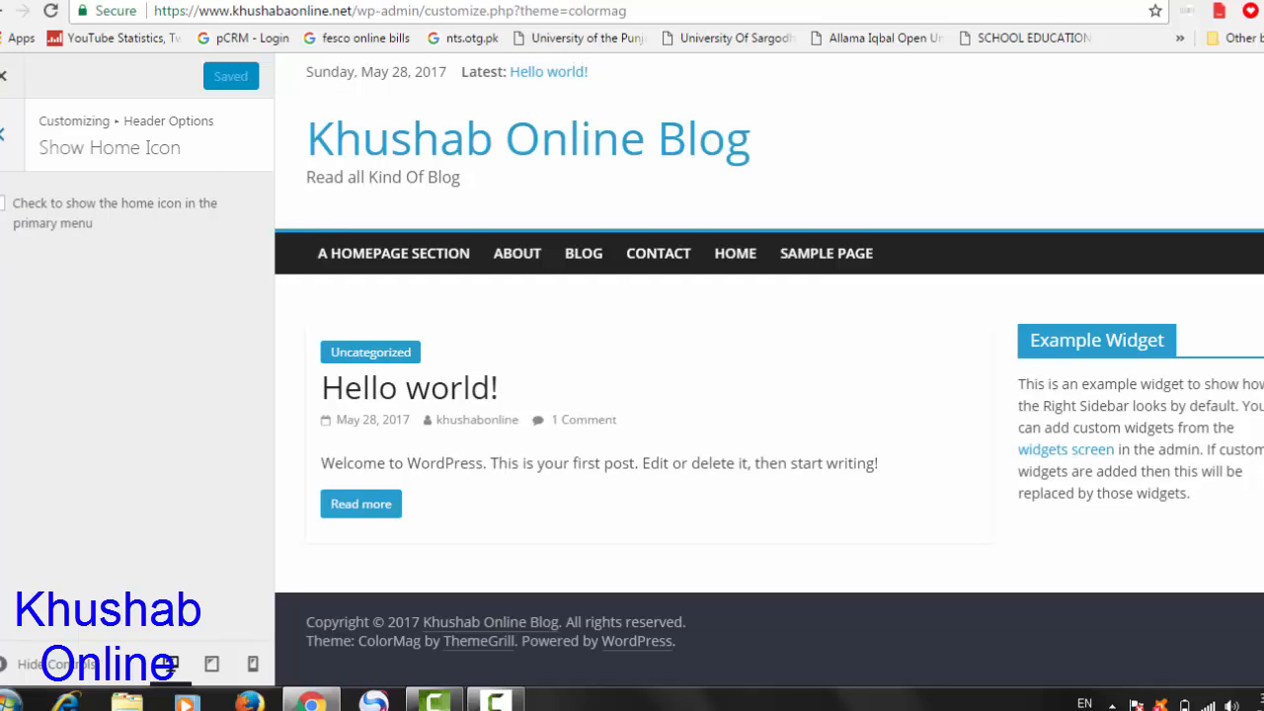
{"action": "left_click", "coordinate": [3, 207]}
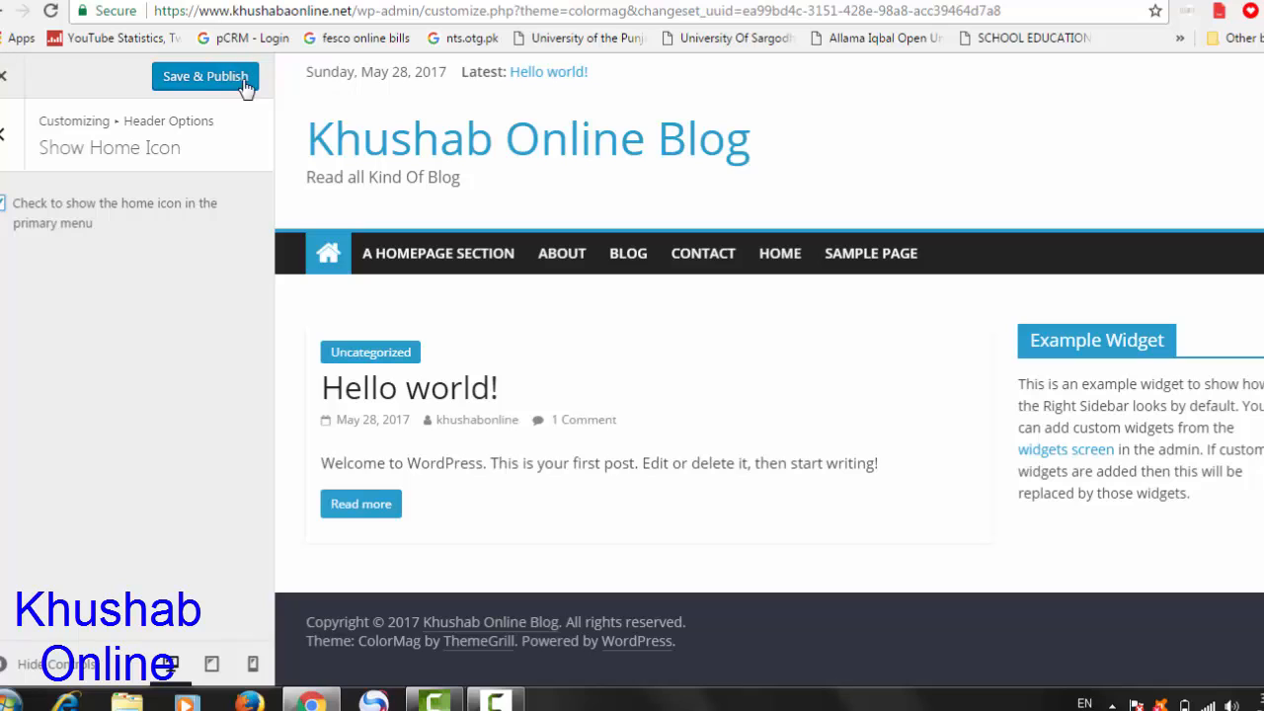
{"action": "left_click", "coordinate": [206, 77]}
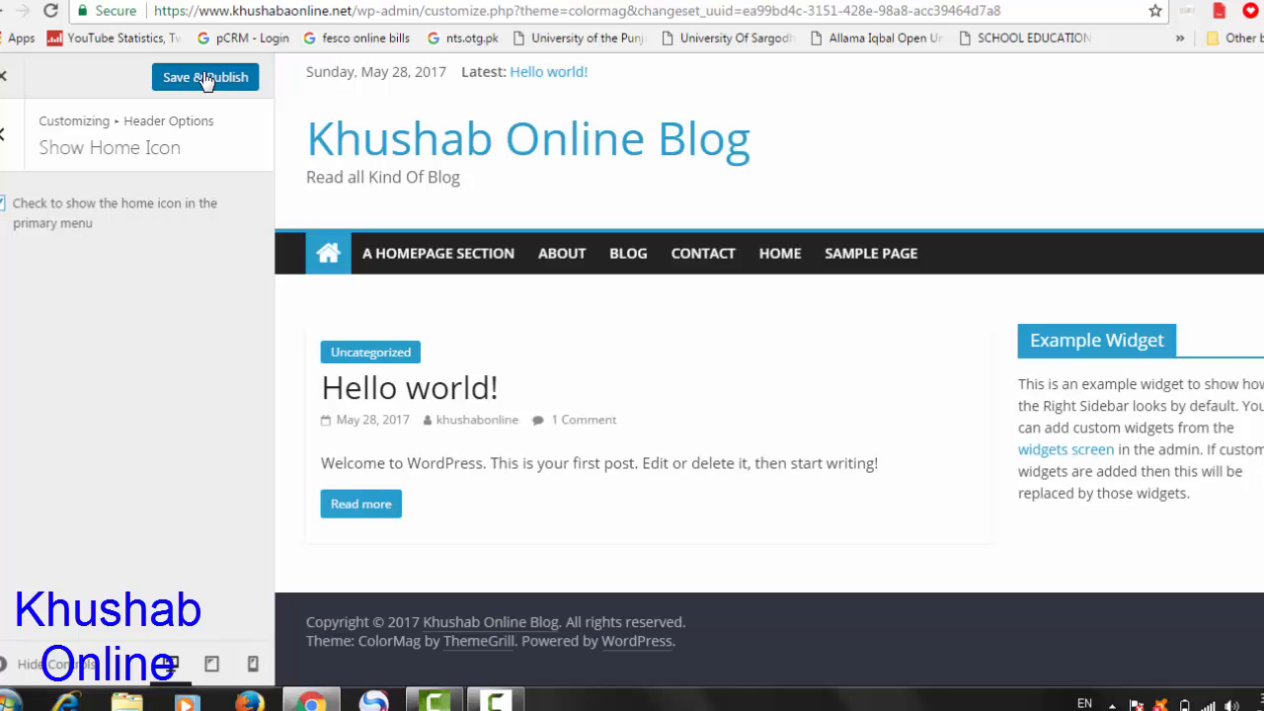
{"action": "left_click", "coordinate": [5, 146]}
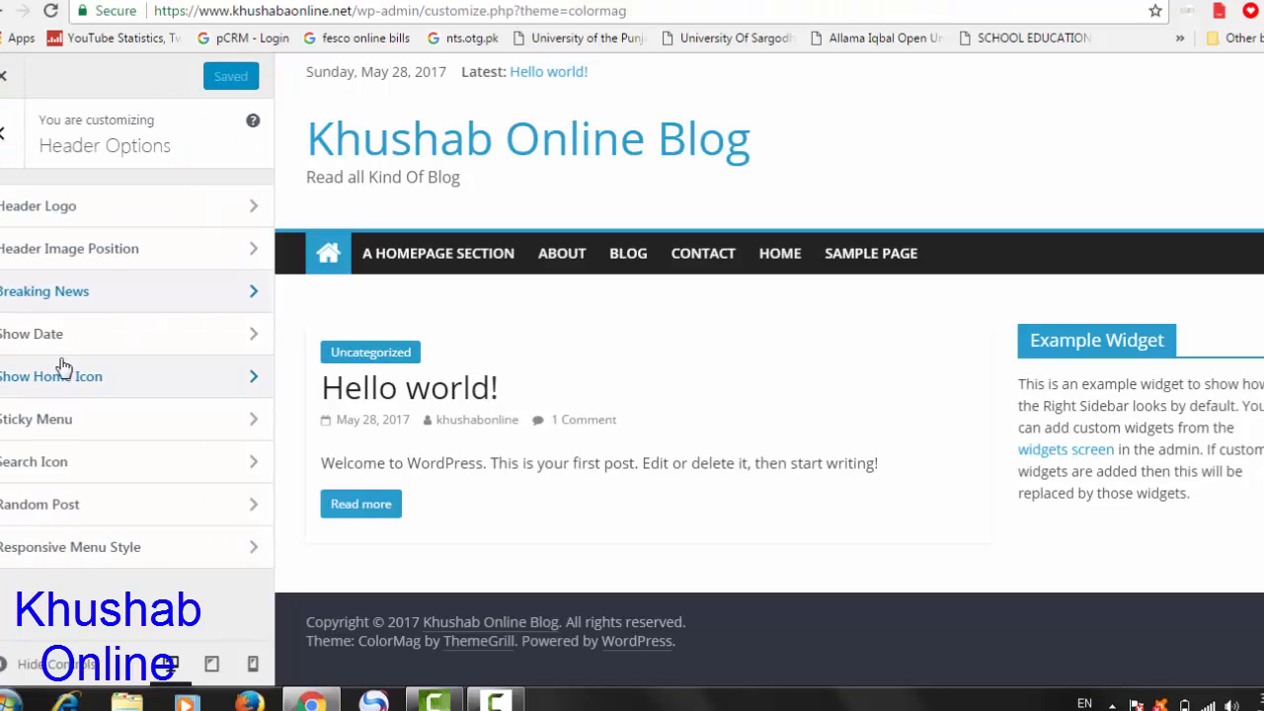
Enable the sticky behavior of the primary menu in the header options and publish the change
{"action": "left_click", "coordinate": [100, 429]}
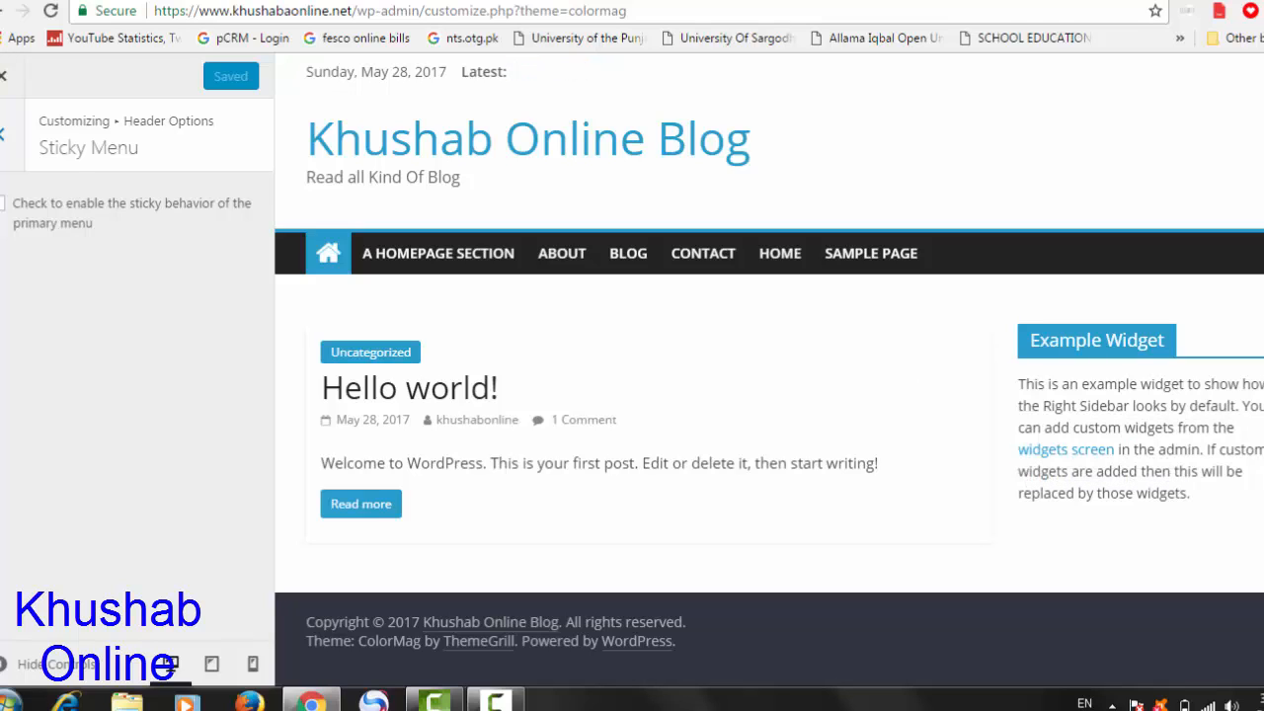
{"action": "scroll", "coordinate": [769, 351], "scroll_direction": "down", "scroll_amount": 1}
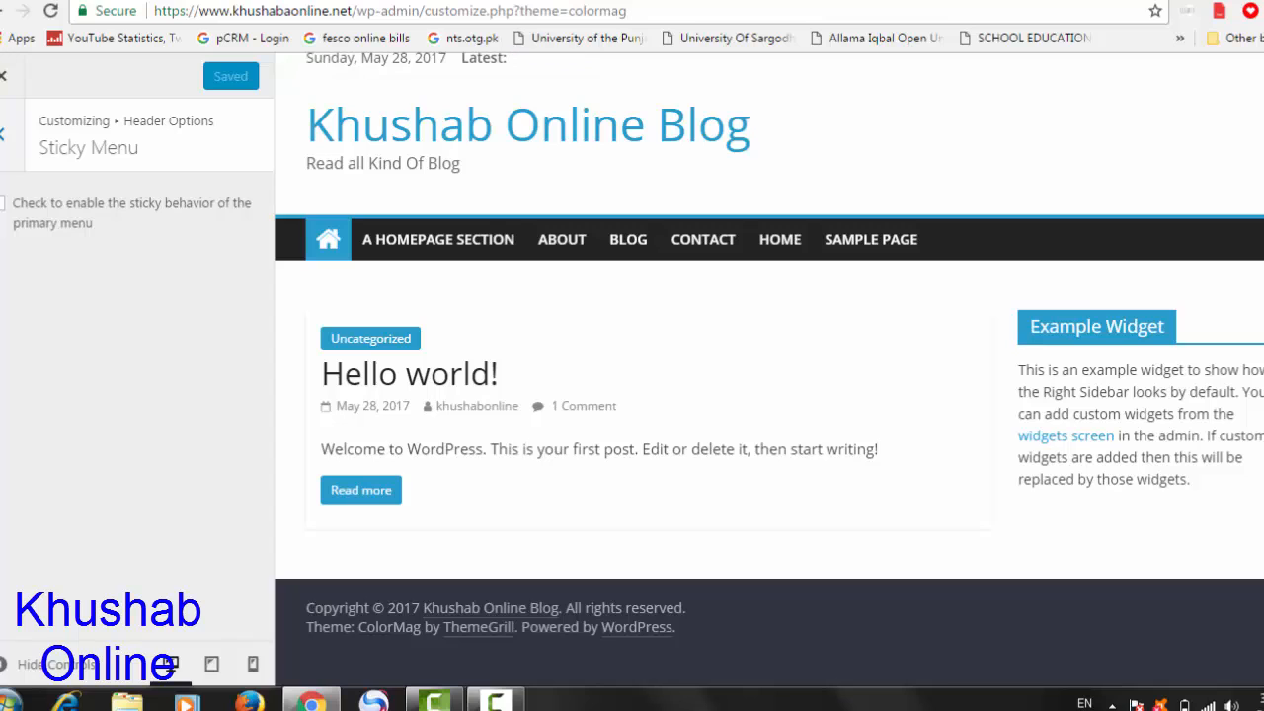
{"action": "left_click", "coordinate": [2, 205]}
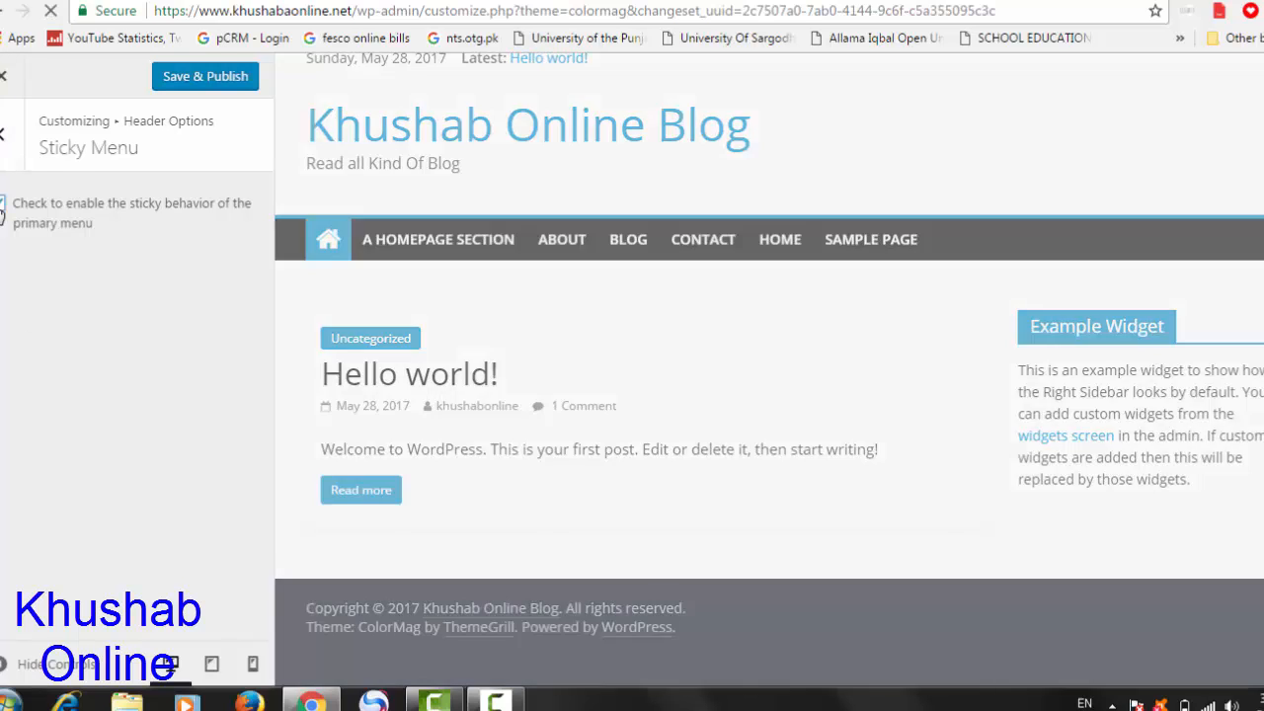
{"action": "left_click", "coordinate": [196, 79]}
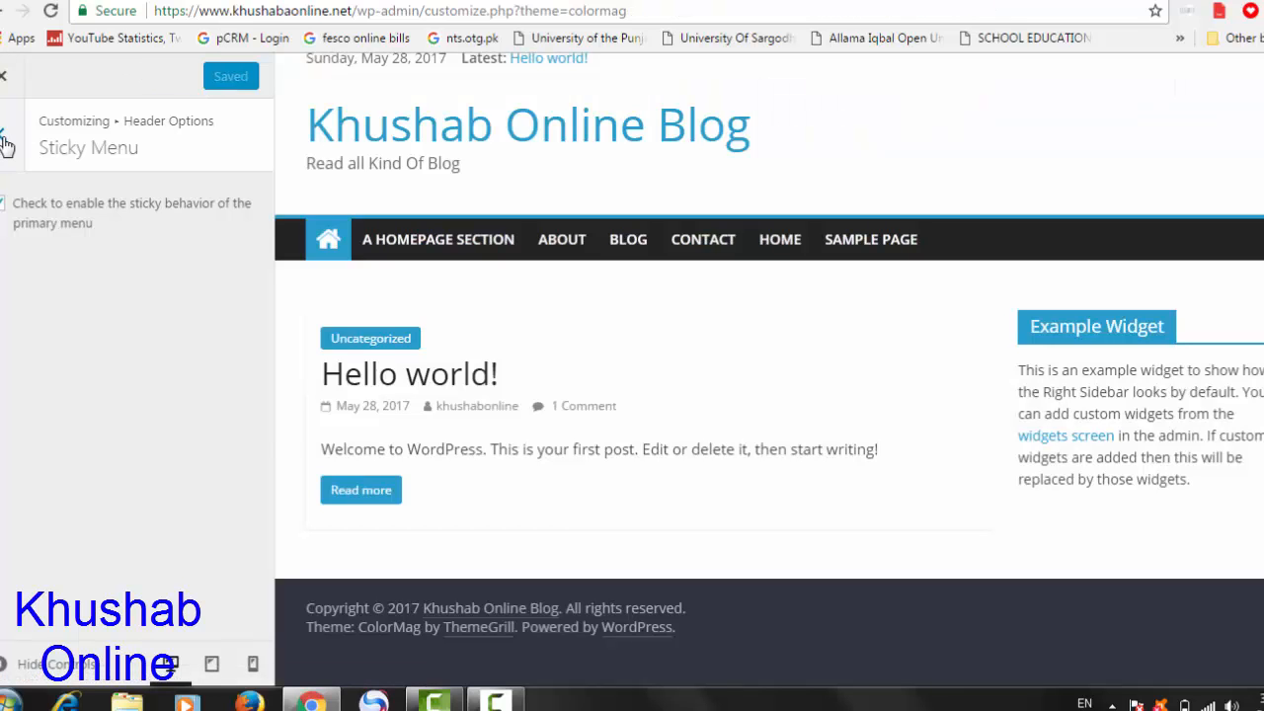
{"action": "left_click", "coordinate": [6, 138]}
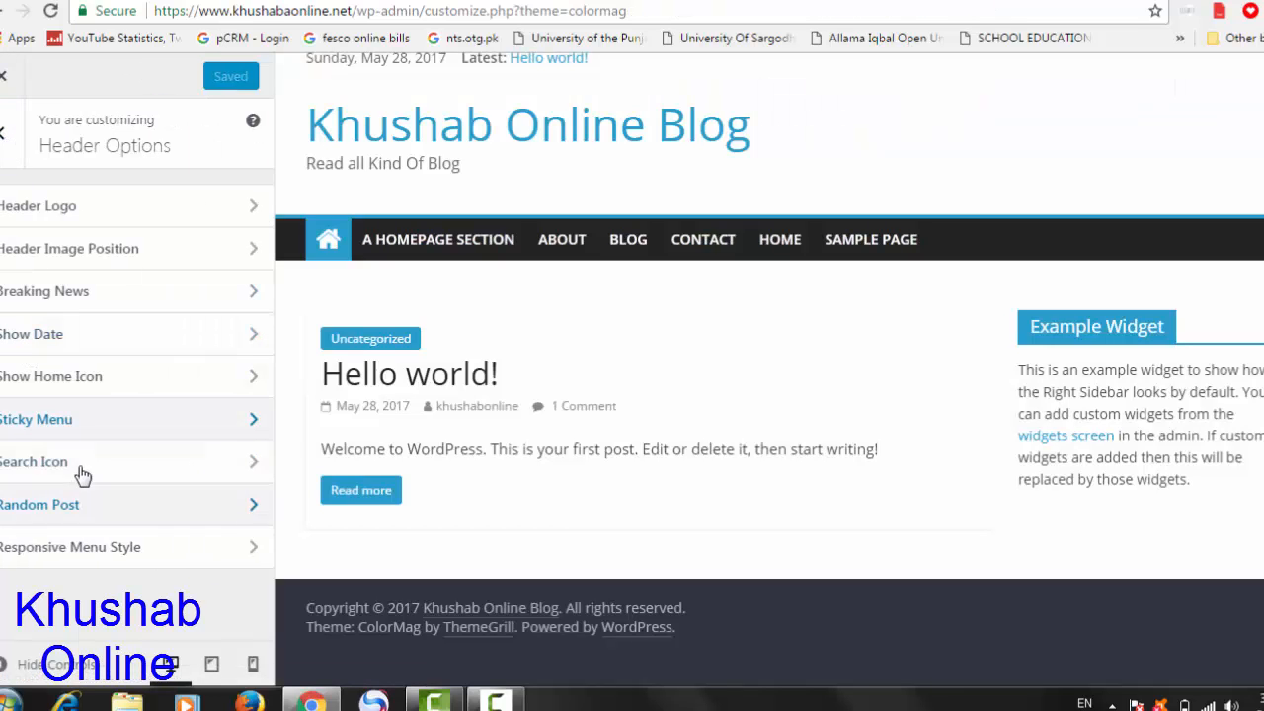
Display the search icon in the primary menu and publish the change
{"action": "left_click", "coordinate": [125, 468]}
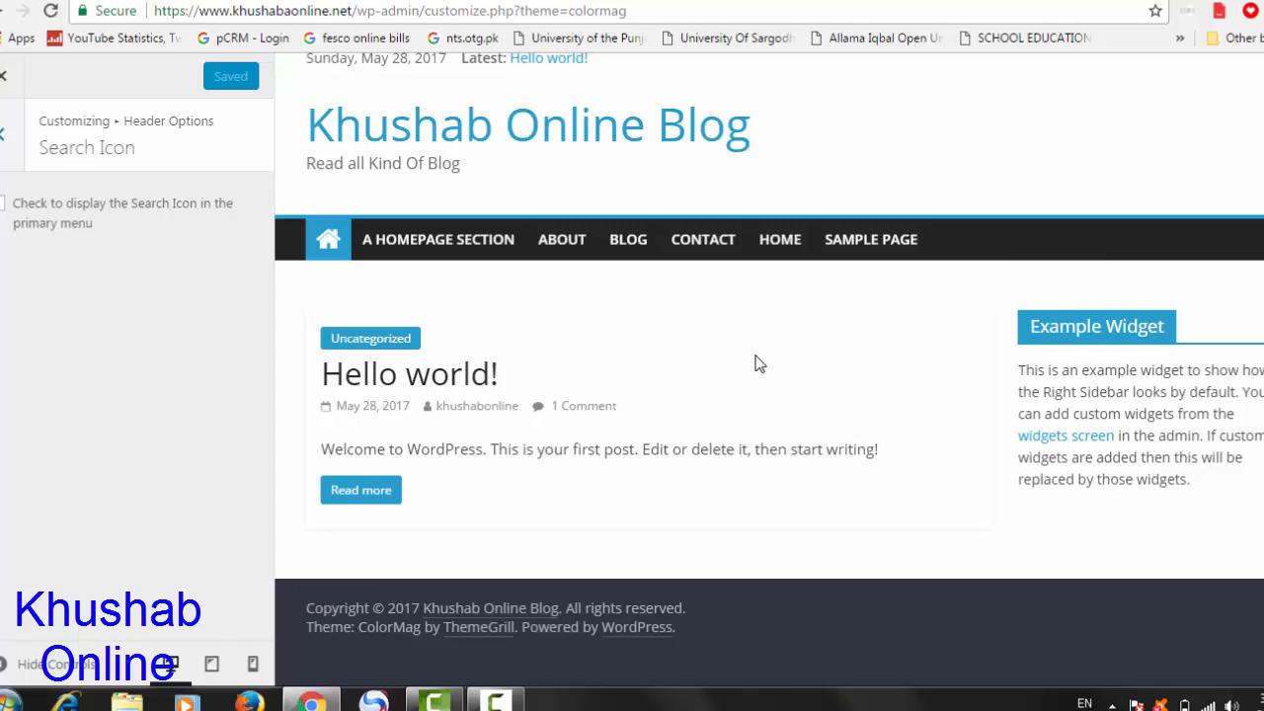
{"action": "left_click", "coordinate": [6, 207]}
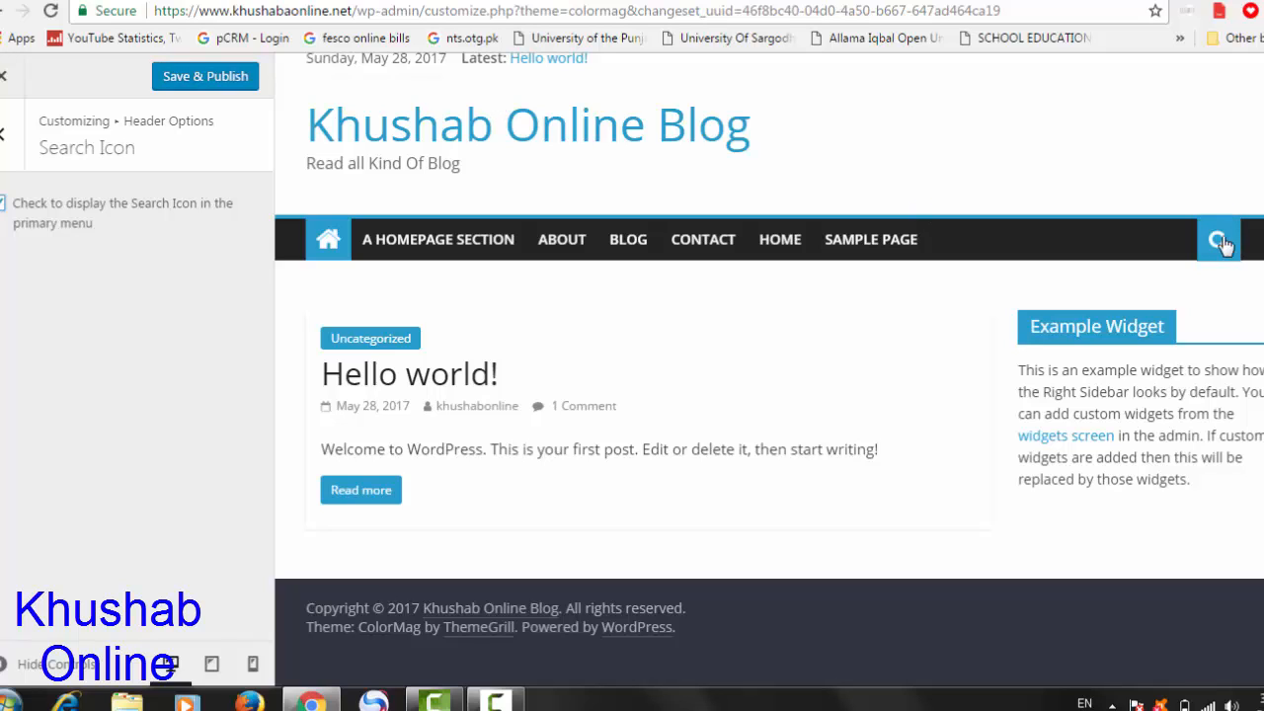
{"action": "left_click", "coordinate": [209, 85]}
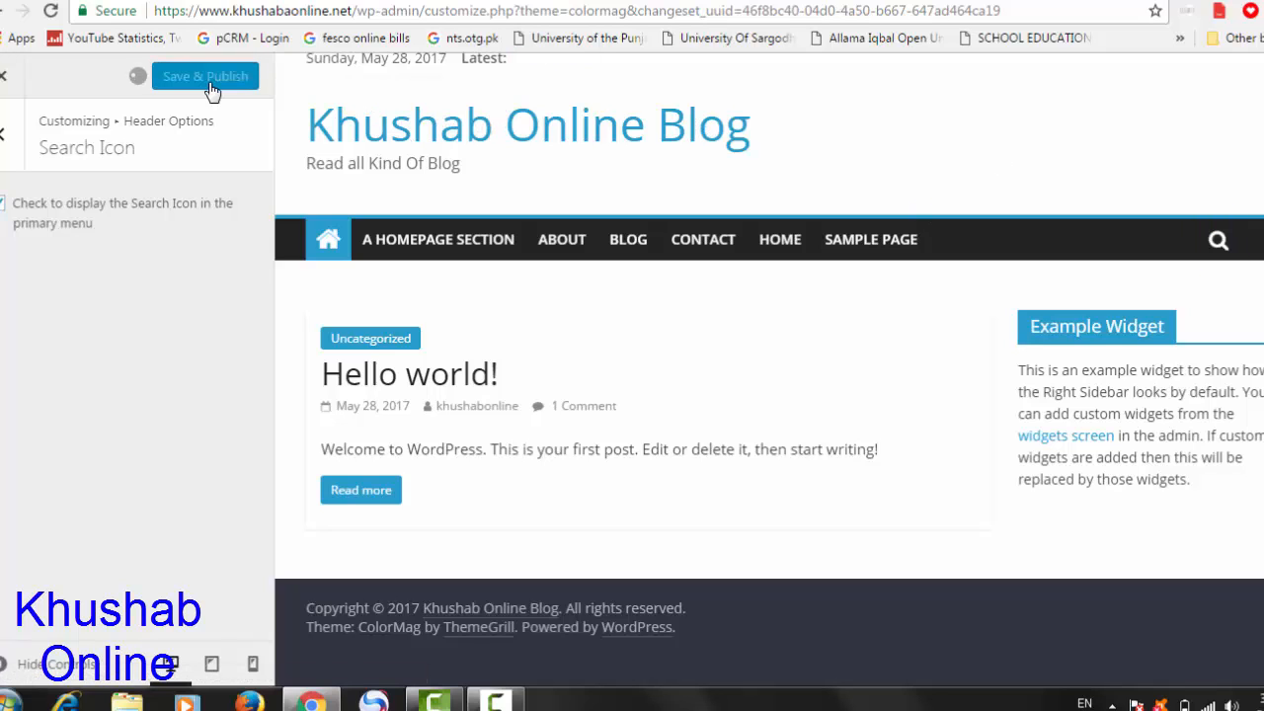
{"action": "left_click", "coordinate": [5, 138]}
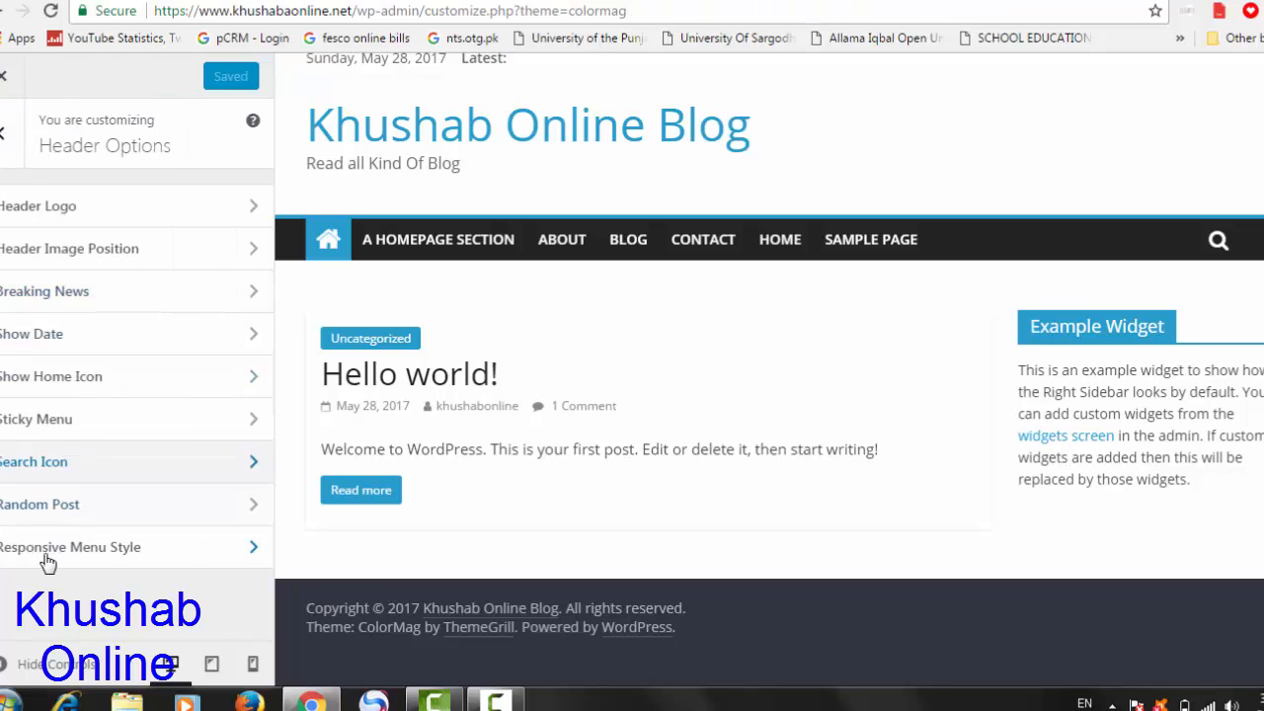
Display the random post icon in the primary menu, publish the change and leave the header options
{"action": "left_click", "coordinate": [160, 518]}
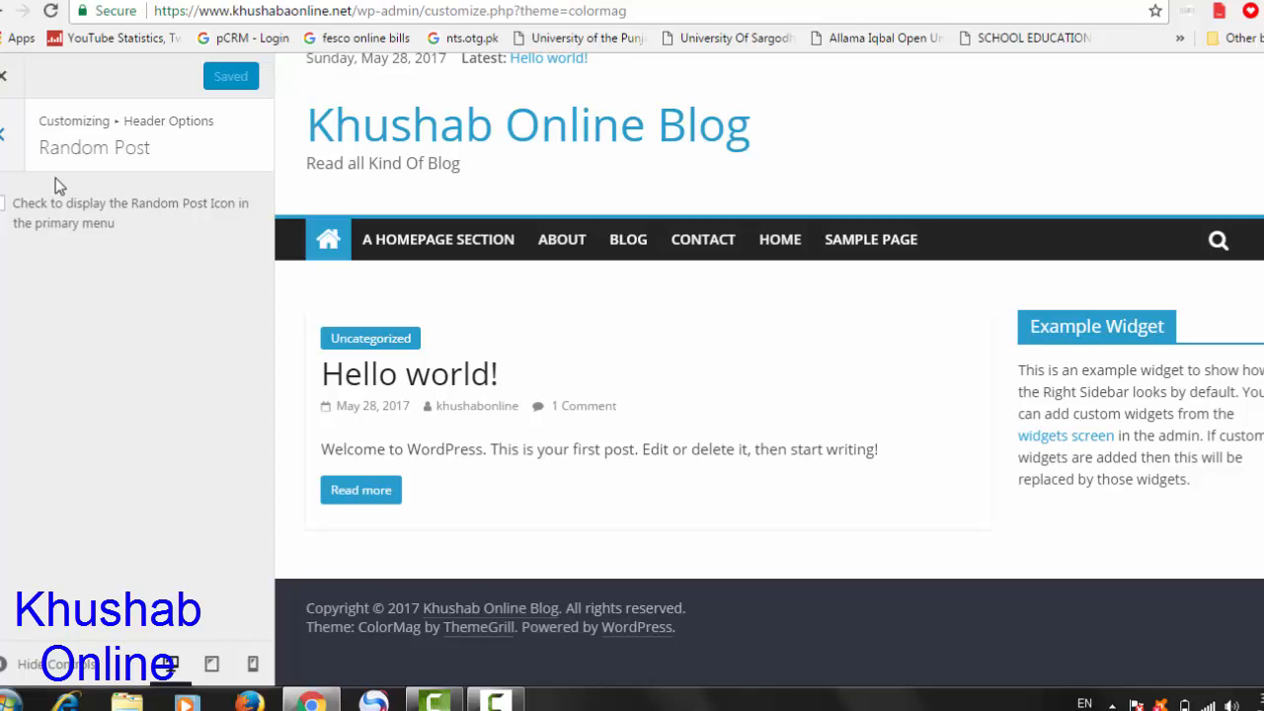
{"action": "left_click", "coordinate": [4, 207]}
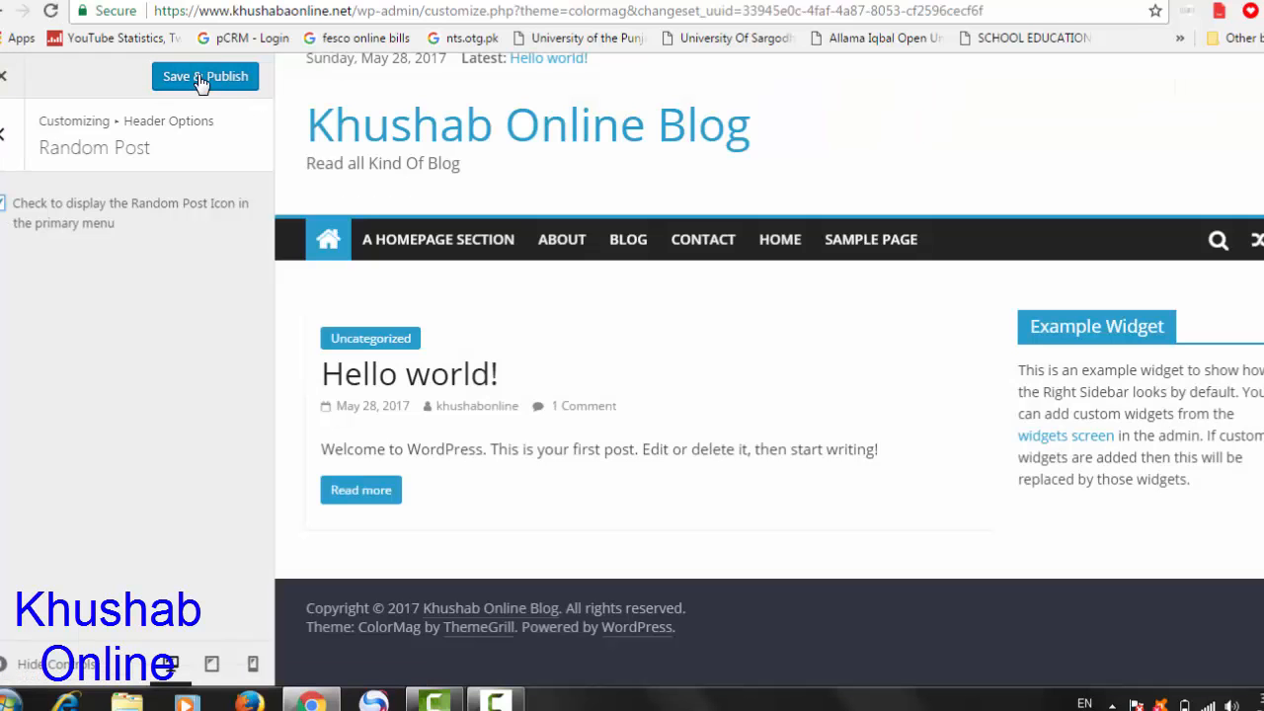
{"action": "left_click", "coordinate": [203, 79]}
{"action": "left_click", "coordinate": [4, 141]}
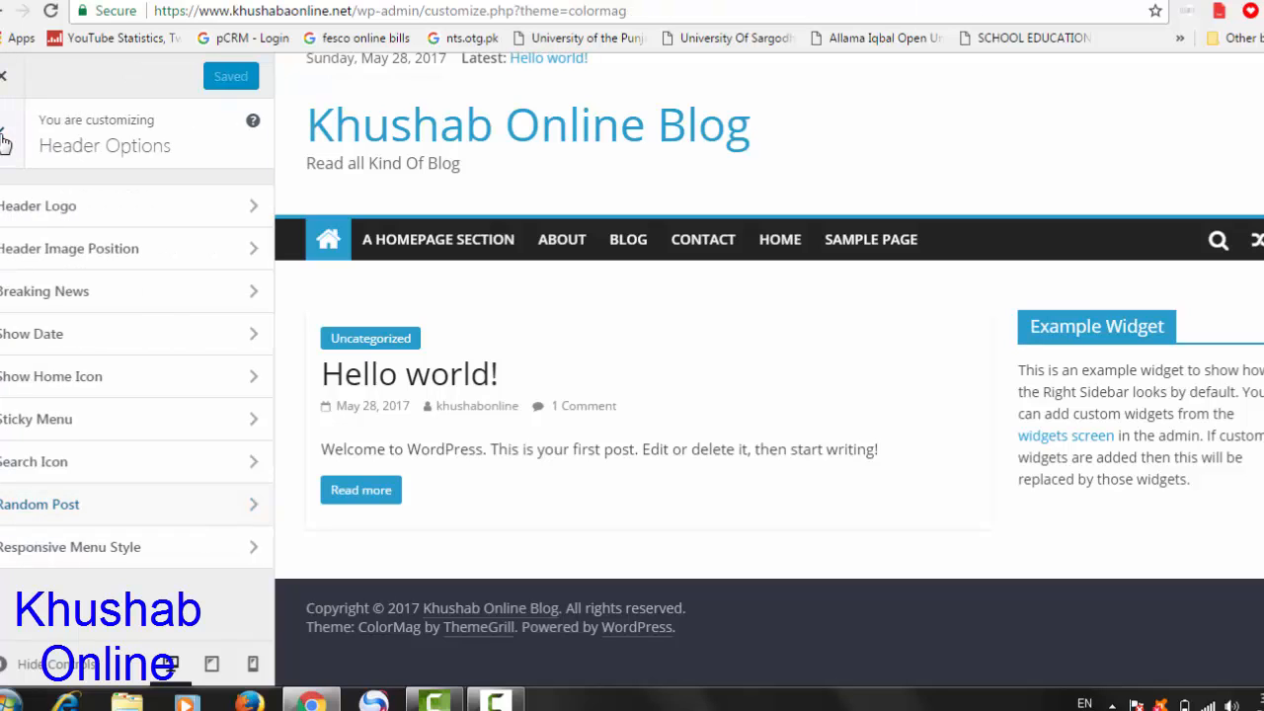
{"action": "left_click", "coordinate": [4, 141]}
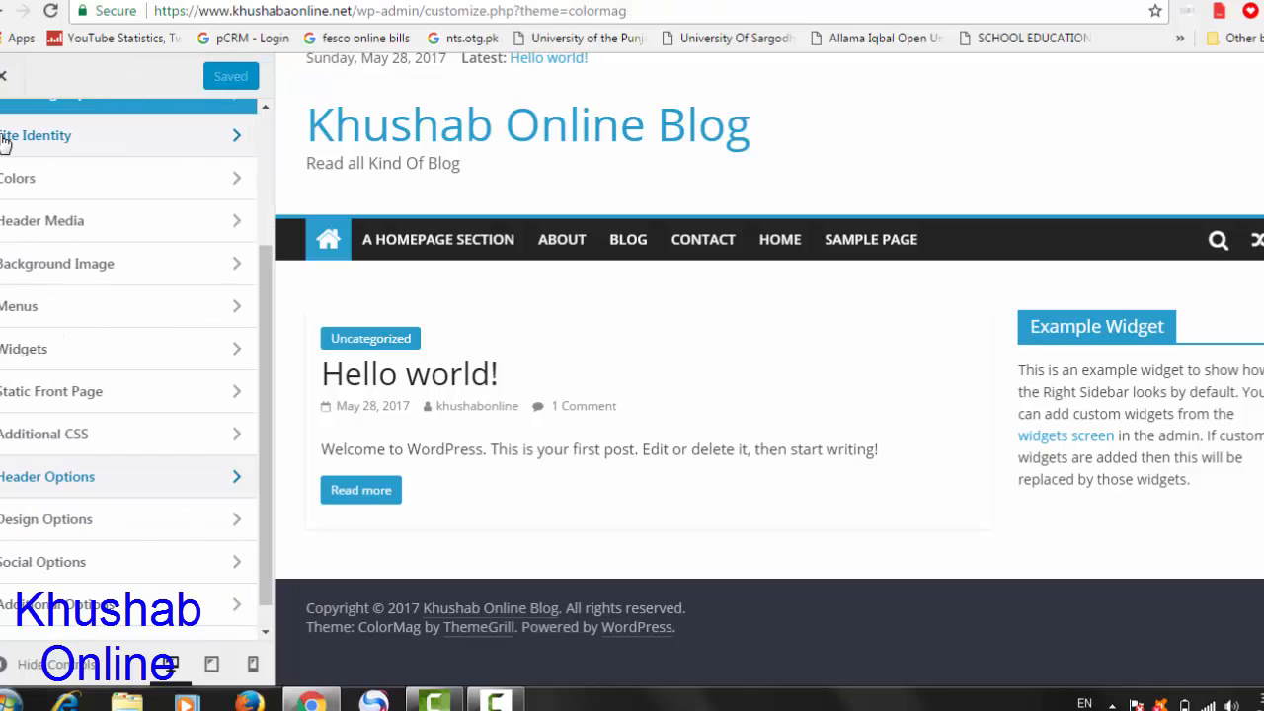
Review the Design Options for the front page, site layout, default layout and default page layout
{"action": "left_click", "coordinate": [85, 524]}
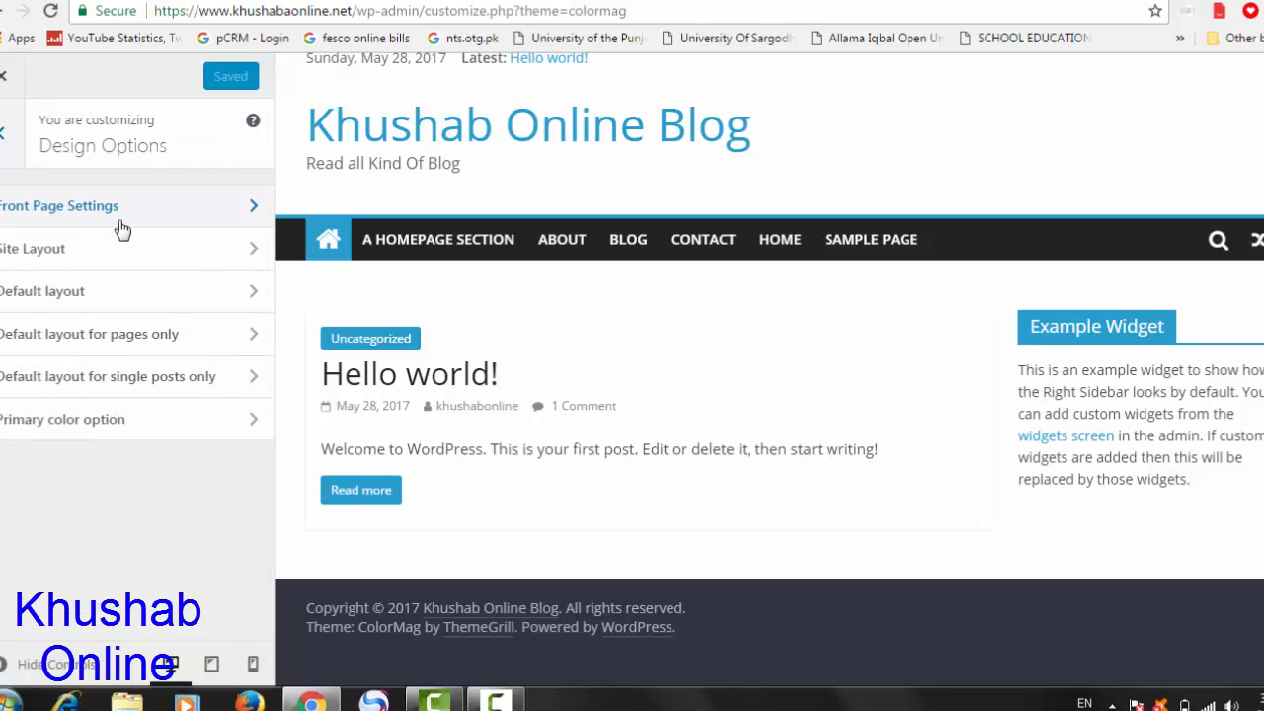
{"action": "left_click", "coordinate": [168, 217]}
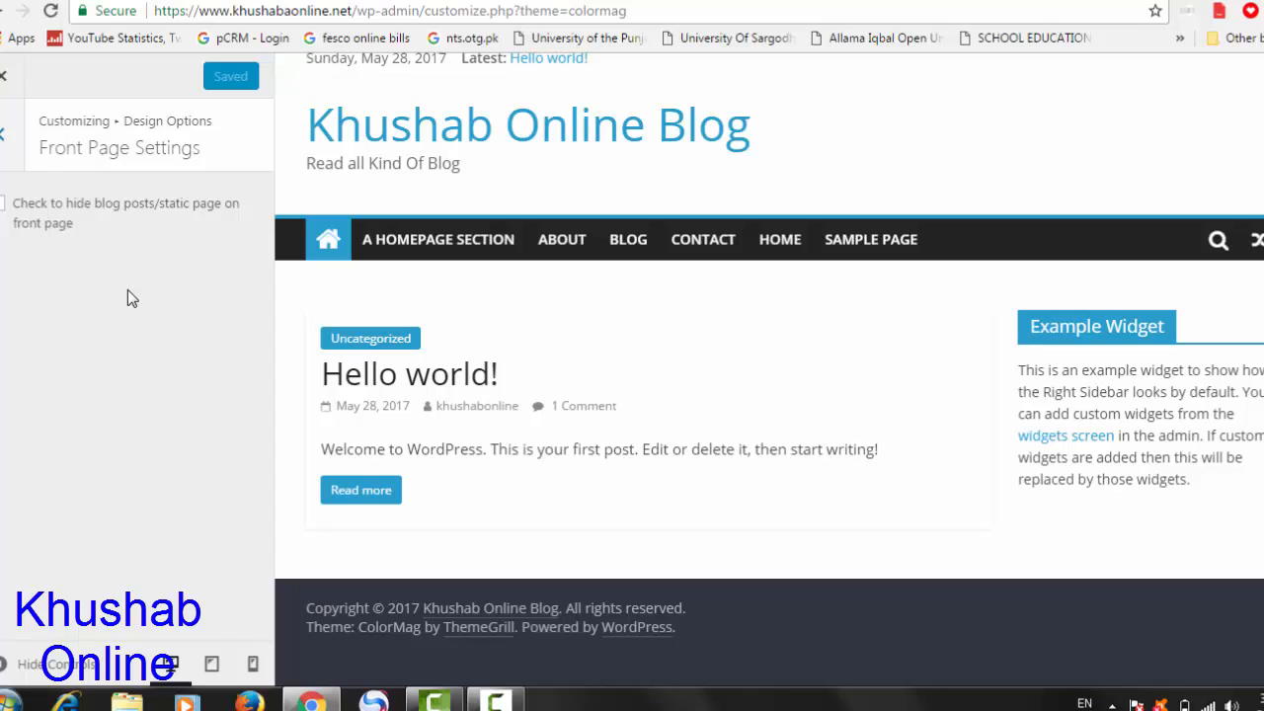
{"action": "left_click", "coordinate": [3, 138]}
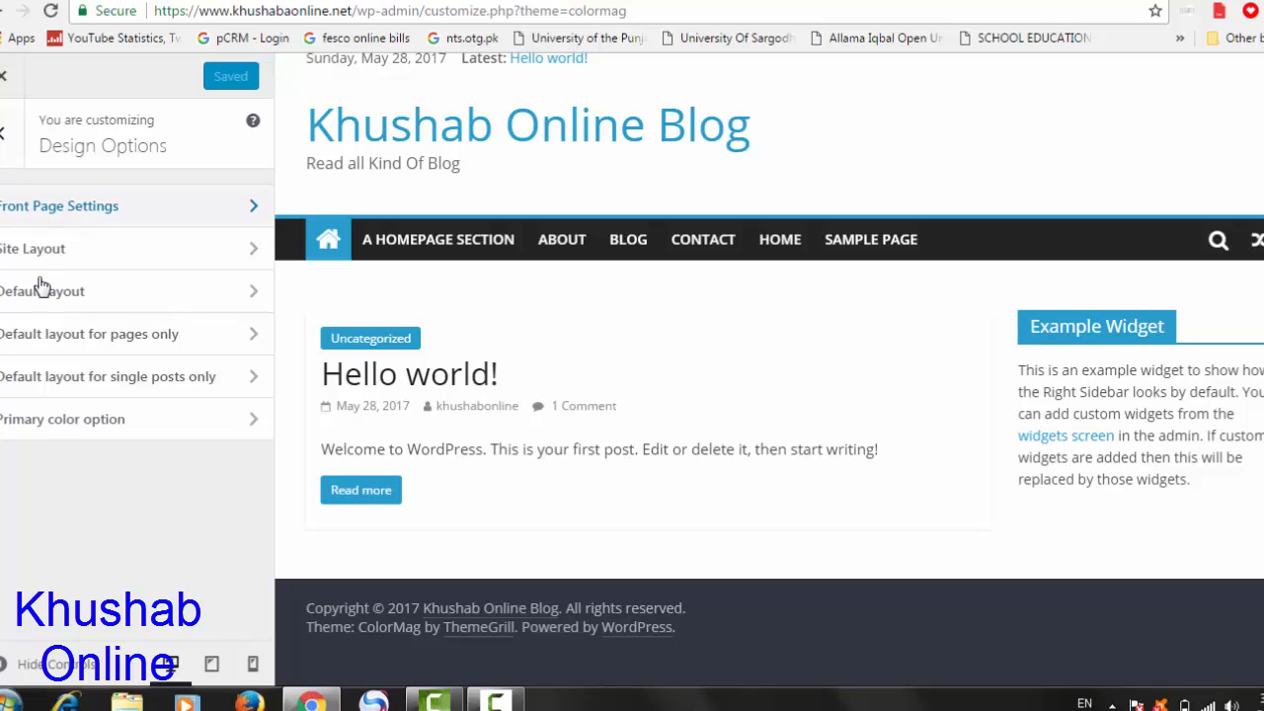
{"action": "left_click", "coordinate": [85, 251]}
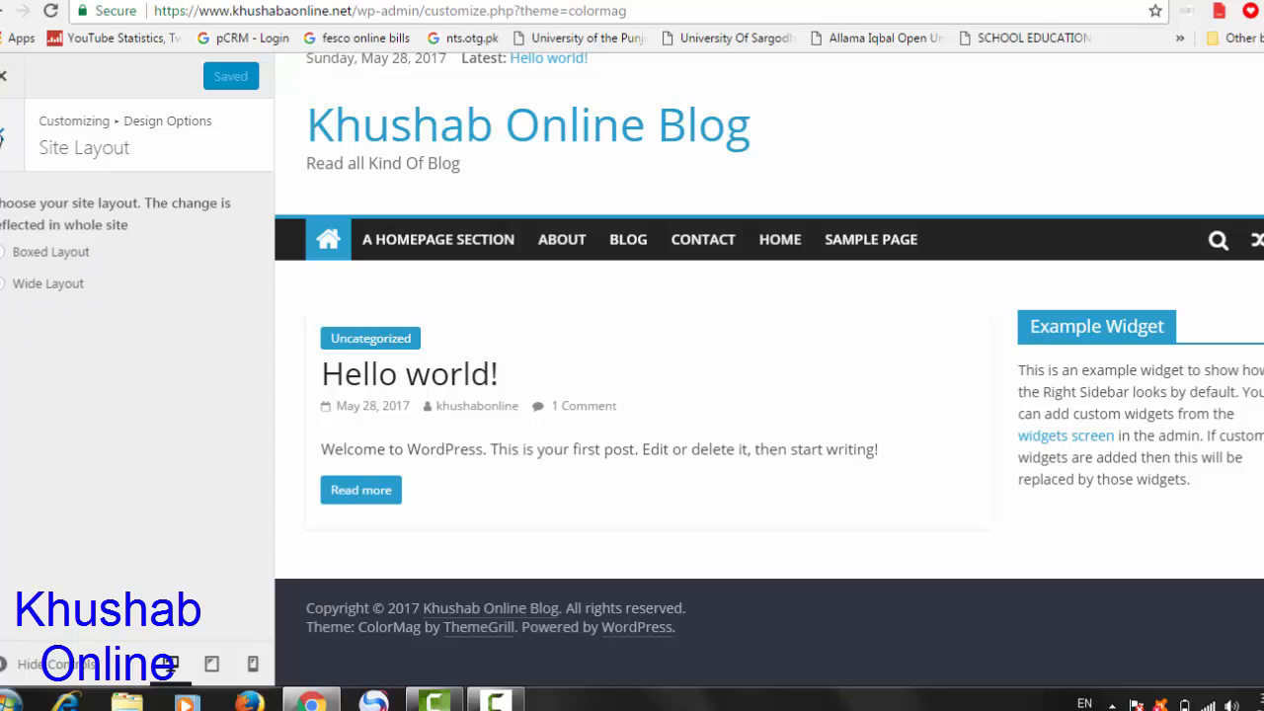
{"action": "left_click", "coordinate": [3, 138]}
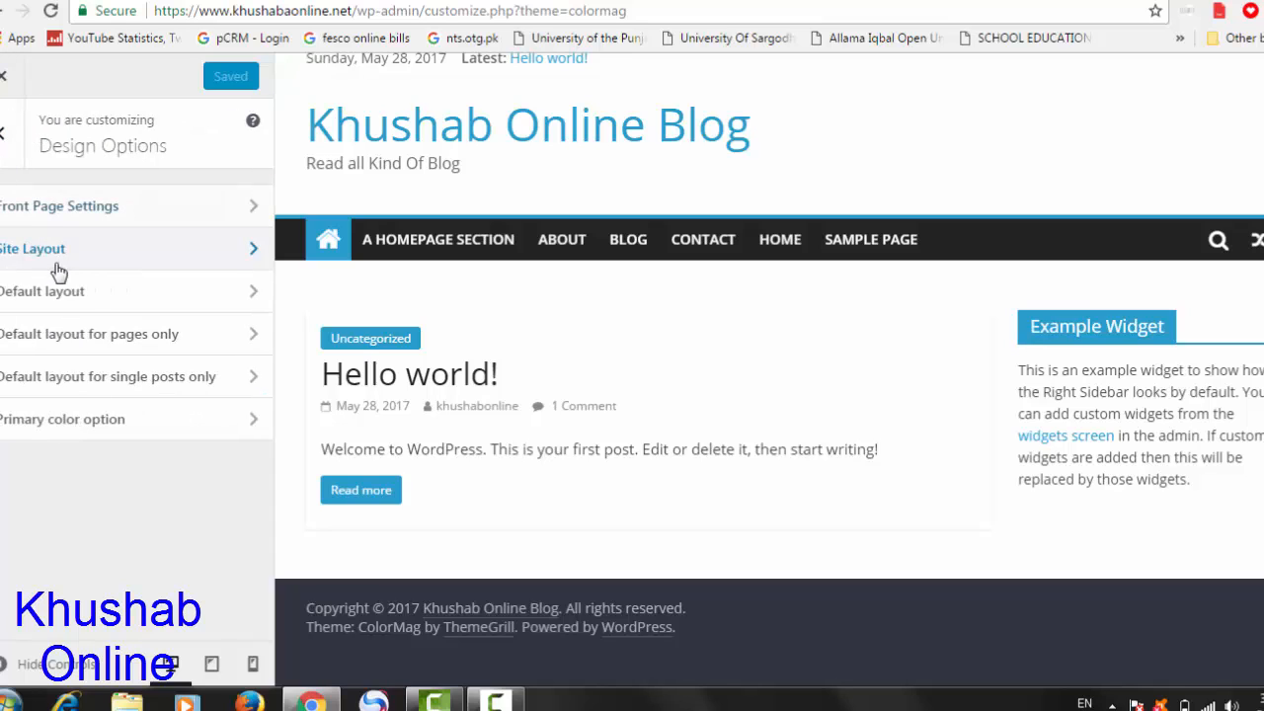
{"action": "left_click", "coordinate": [94, 296]}
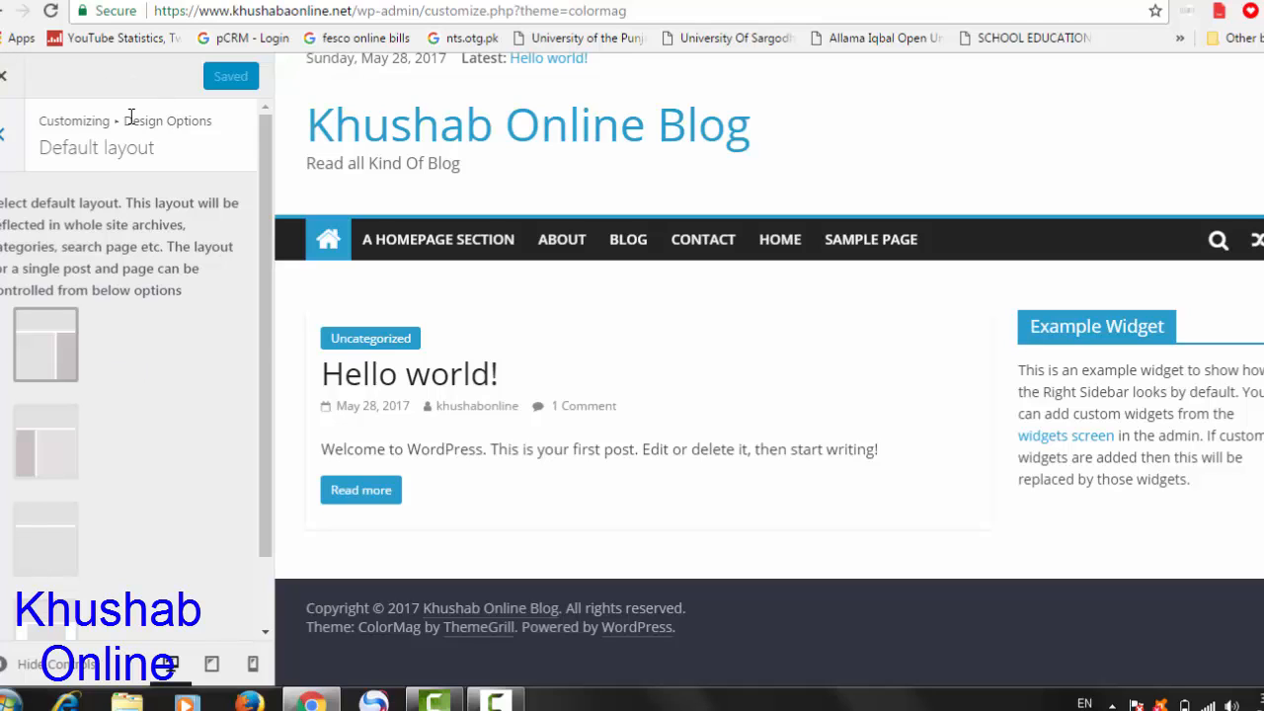
{"action": "left_click", "coordinate": [5, 138]}
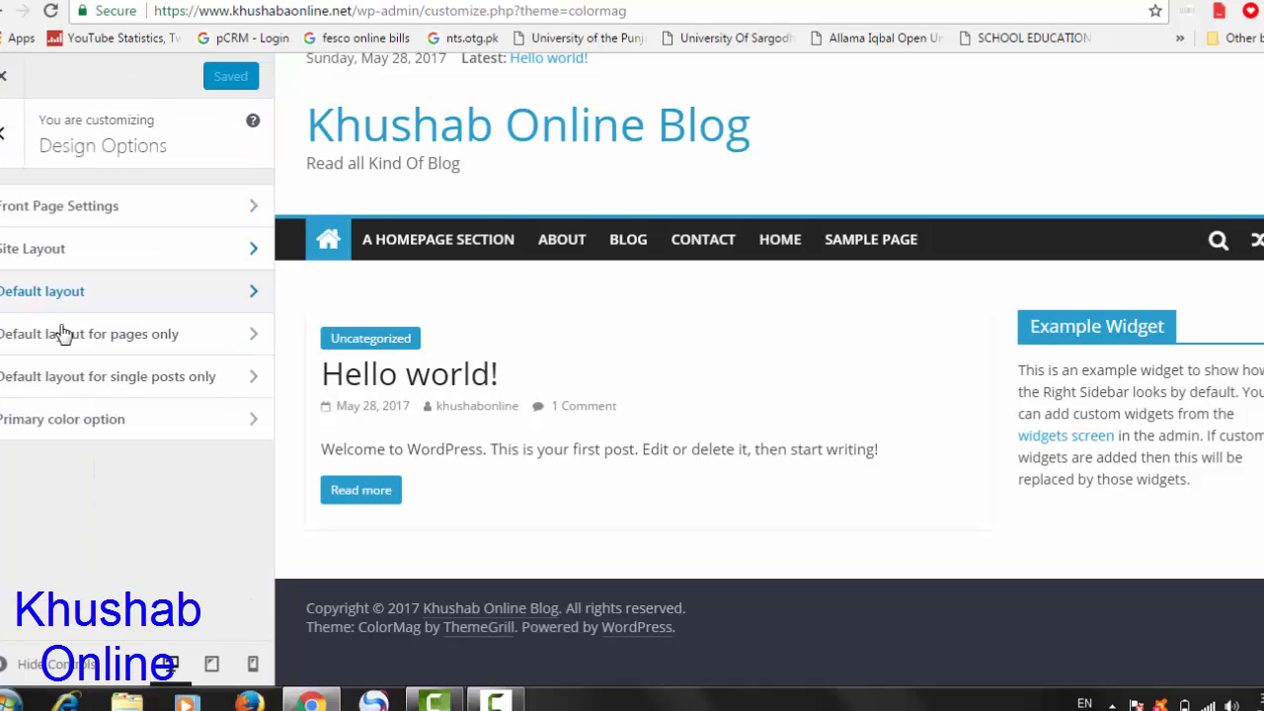
{"action": "left_click", "coordinate": [119, 342]}
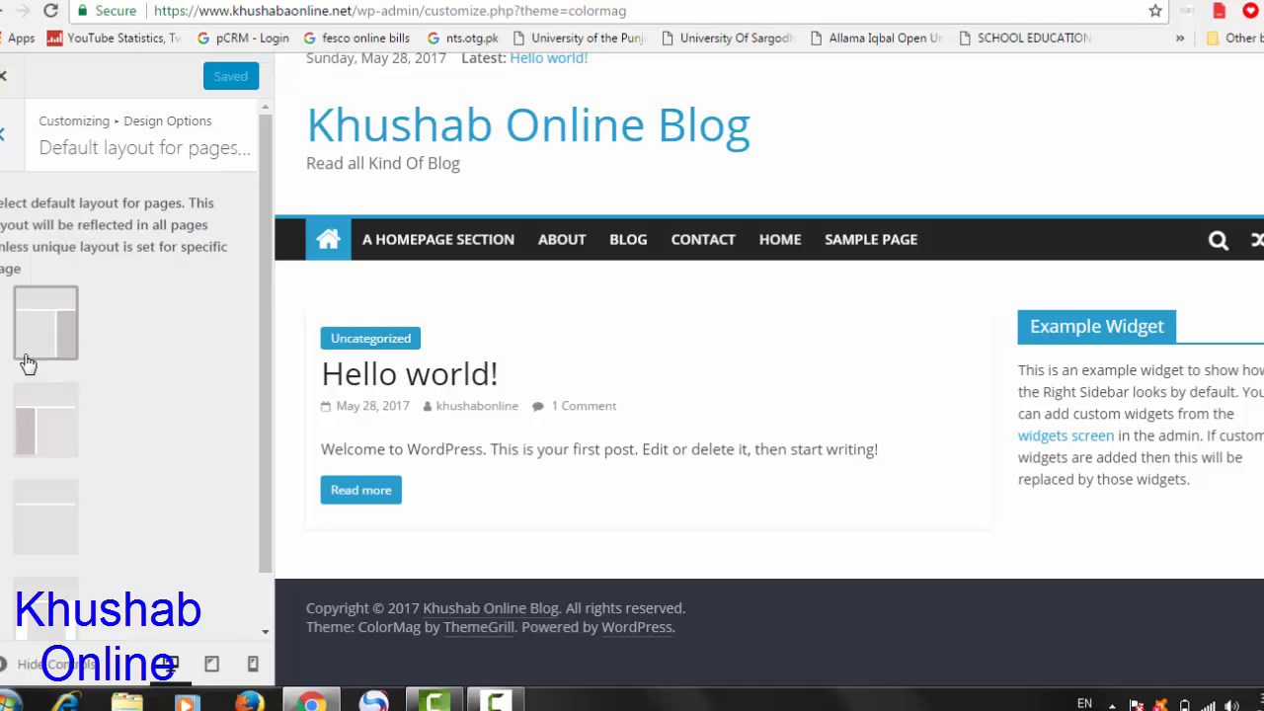
{"action": "left_click", "coordinate": [3, 141]}
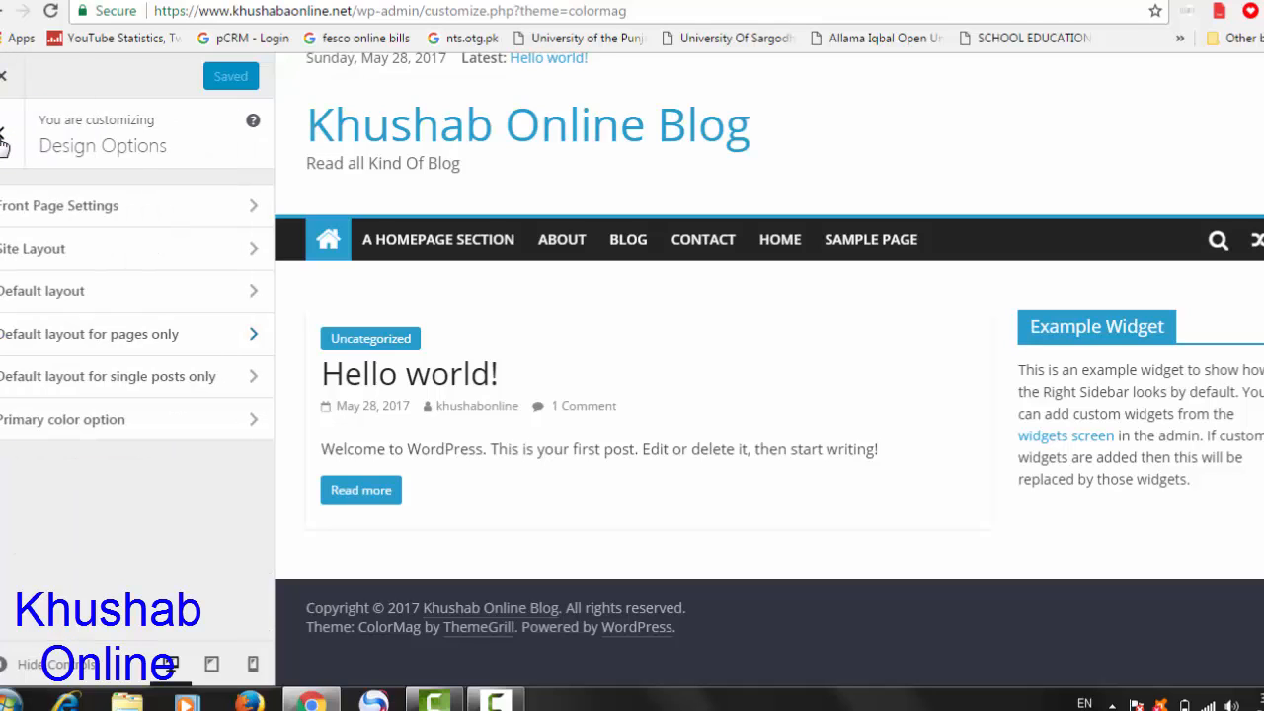
{"action": "left_click", "coordinate": [3, 140]}
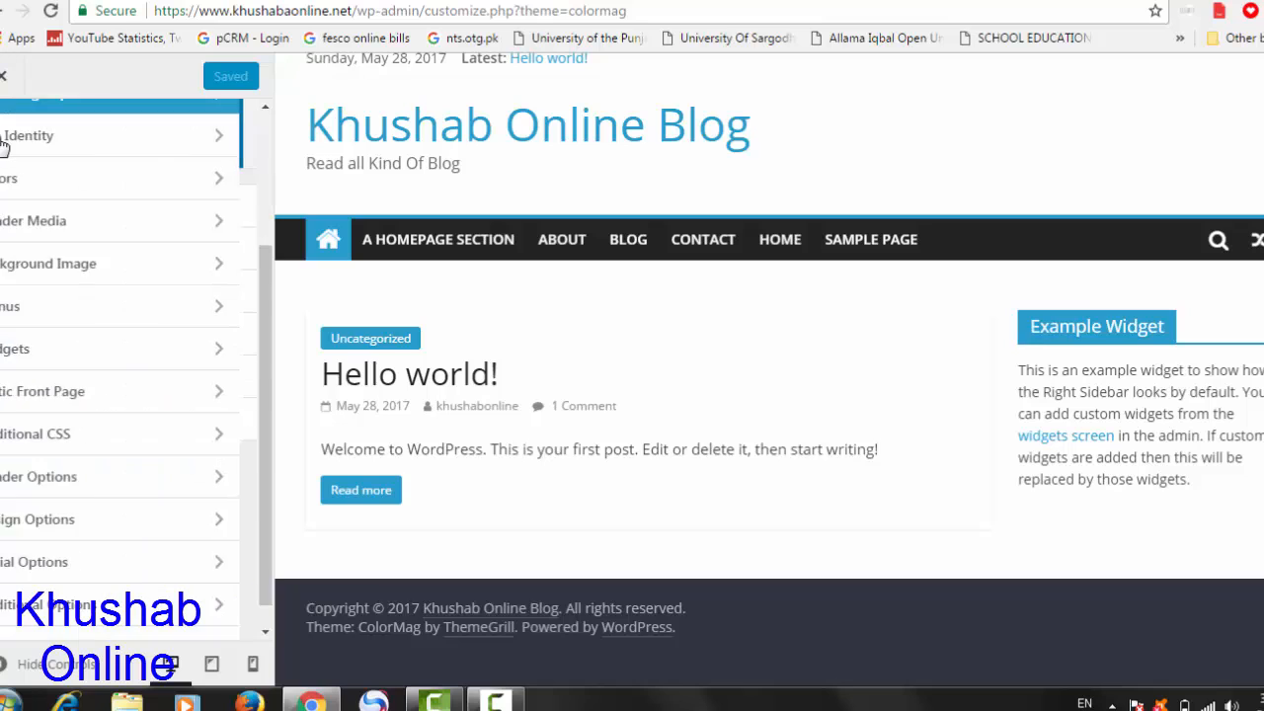
Activate the social links area in the Social Options and publish the change
{"action": "left_click", "coordinate": [57, 565]}
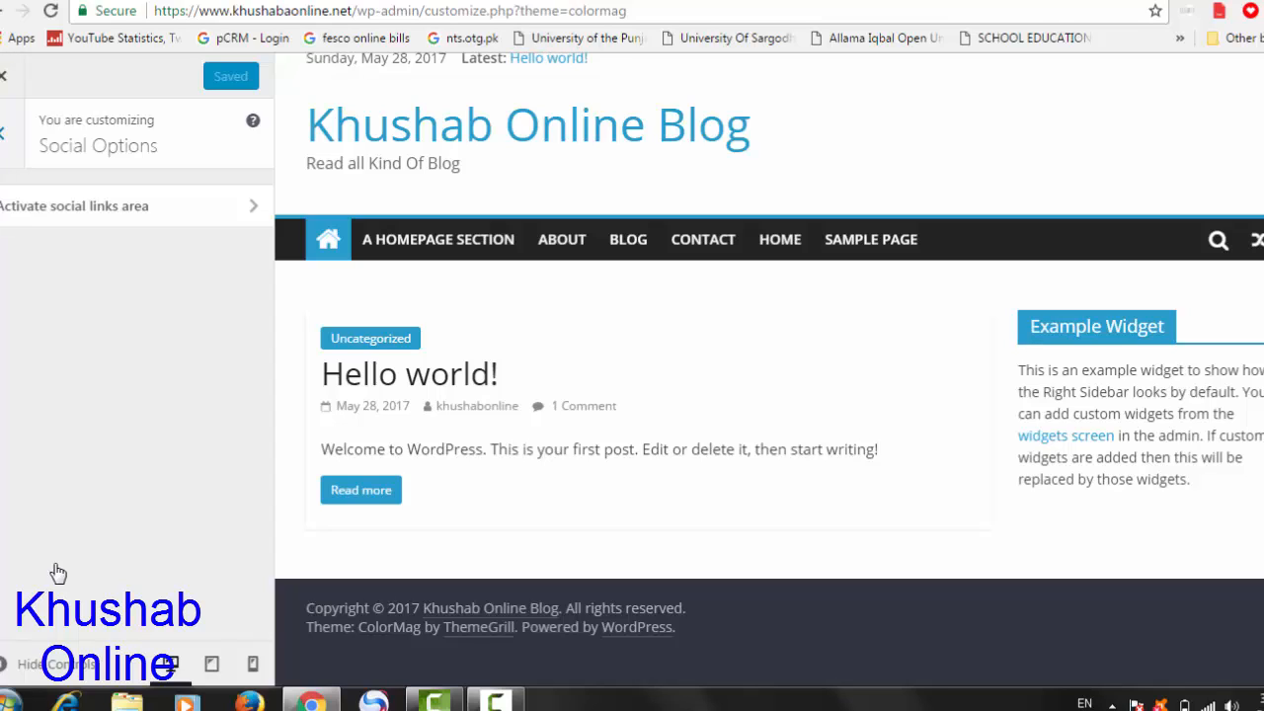
{"action": "left_click", "coordinate": [116, 213]}
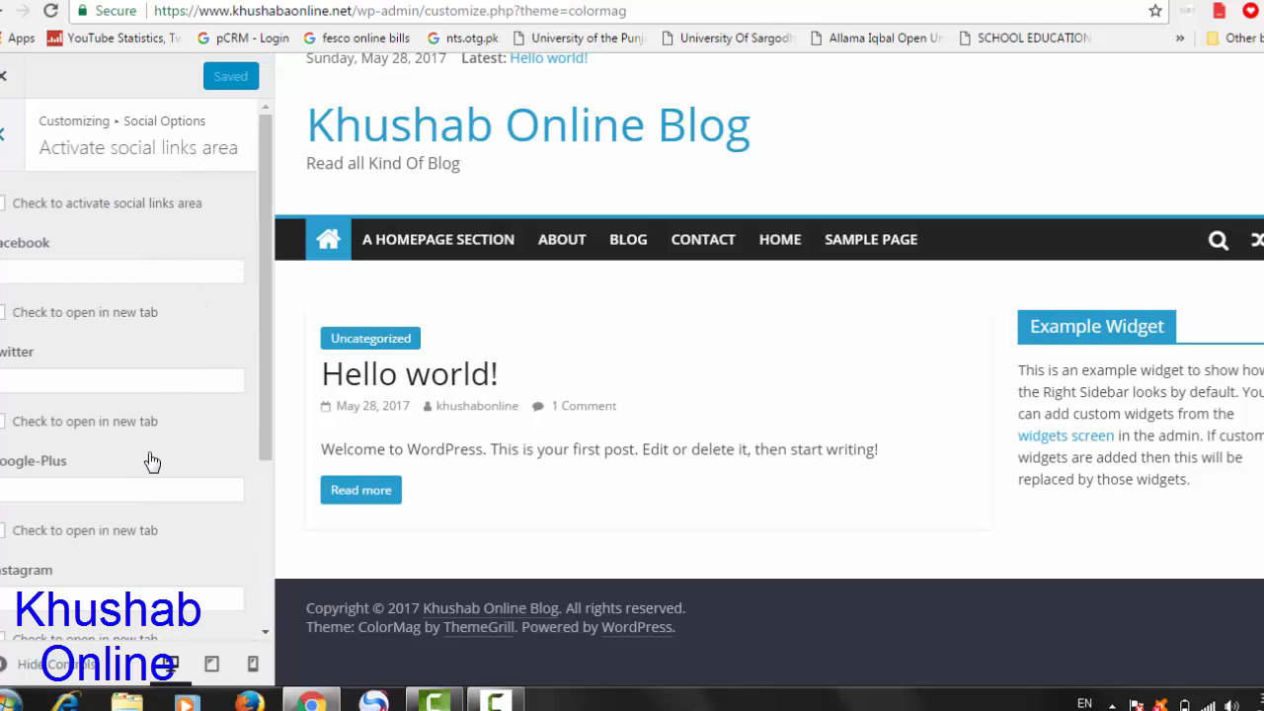
{"action": "left_click", "coordinate": [3, 204]}
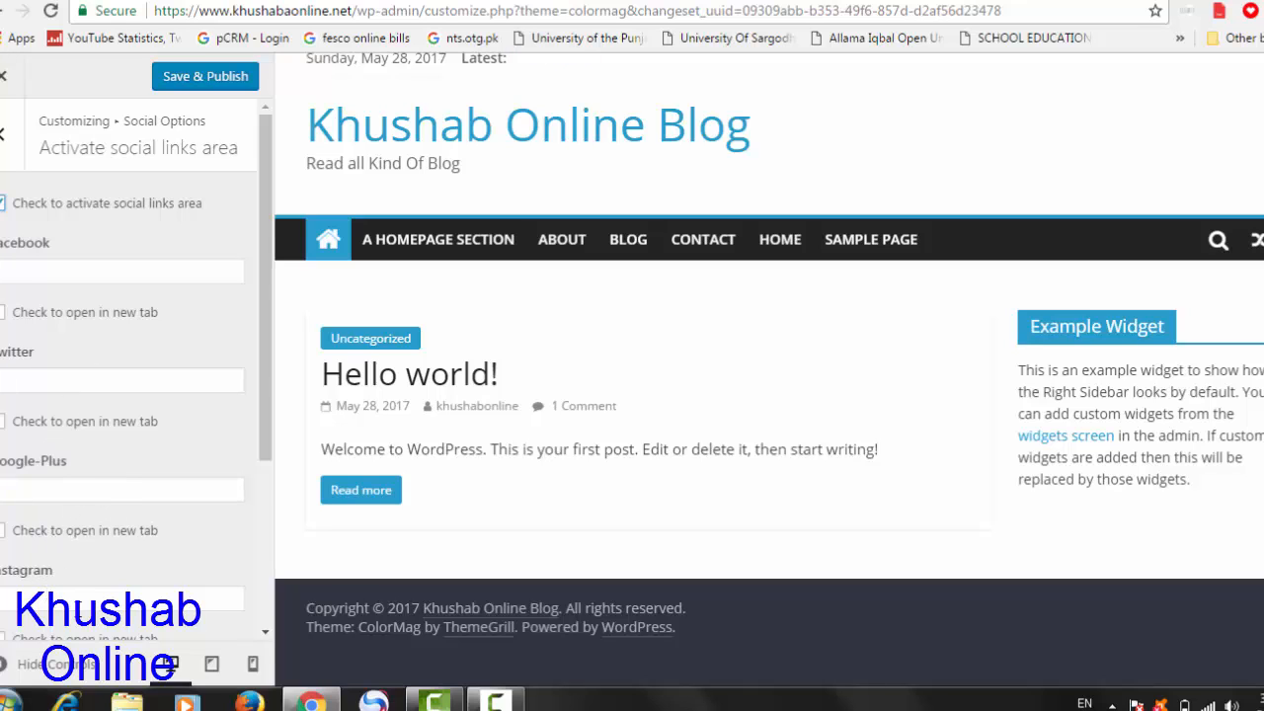
{"action": "left_click", "coordinate": [265, 633]}
{"action": "scroll", "coordinate": [265, 634], "scroll_direction": "down", "scroll_amount": 5}
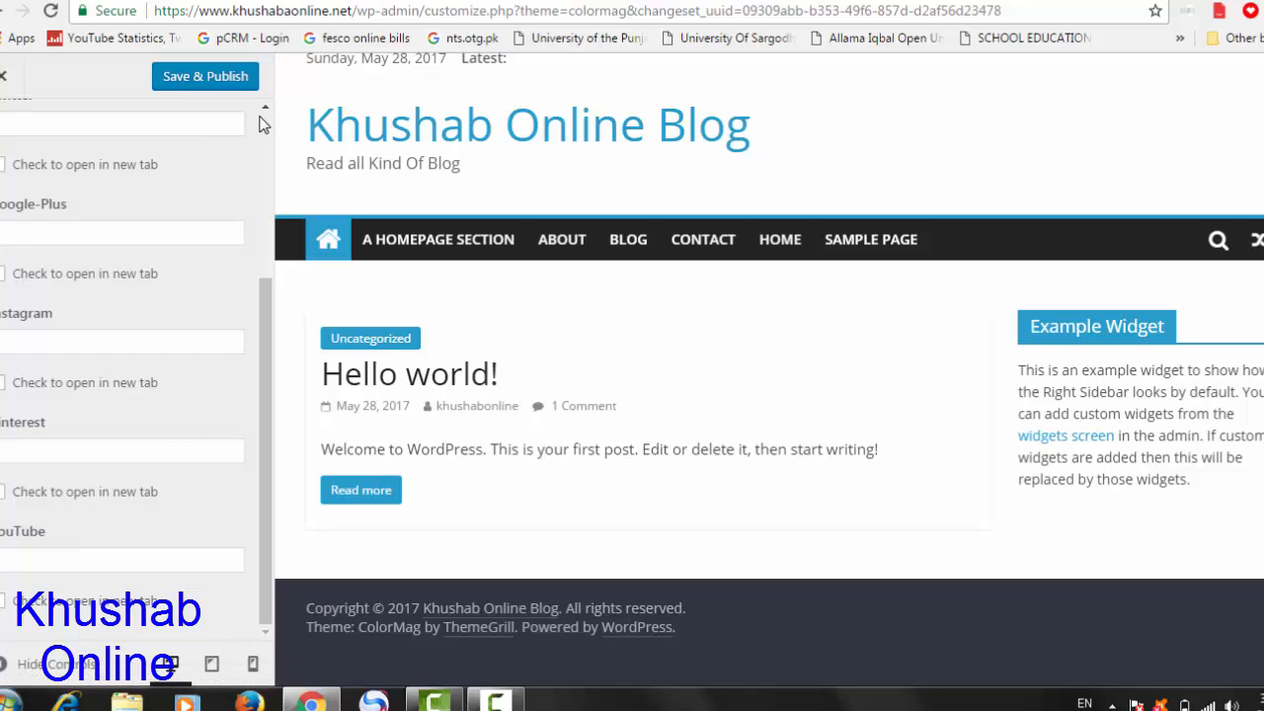
{"action": "scroll", "coordinate": [261, 117], "scroll_direction": "up", "scroll_amount": 6}
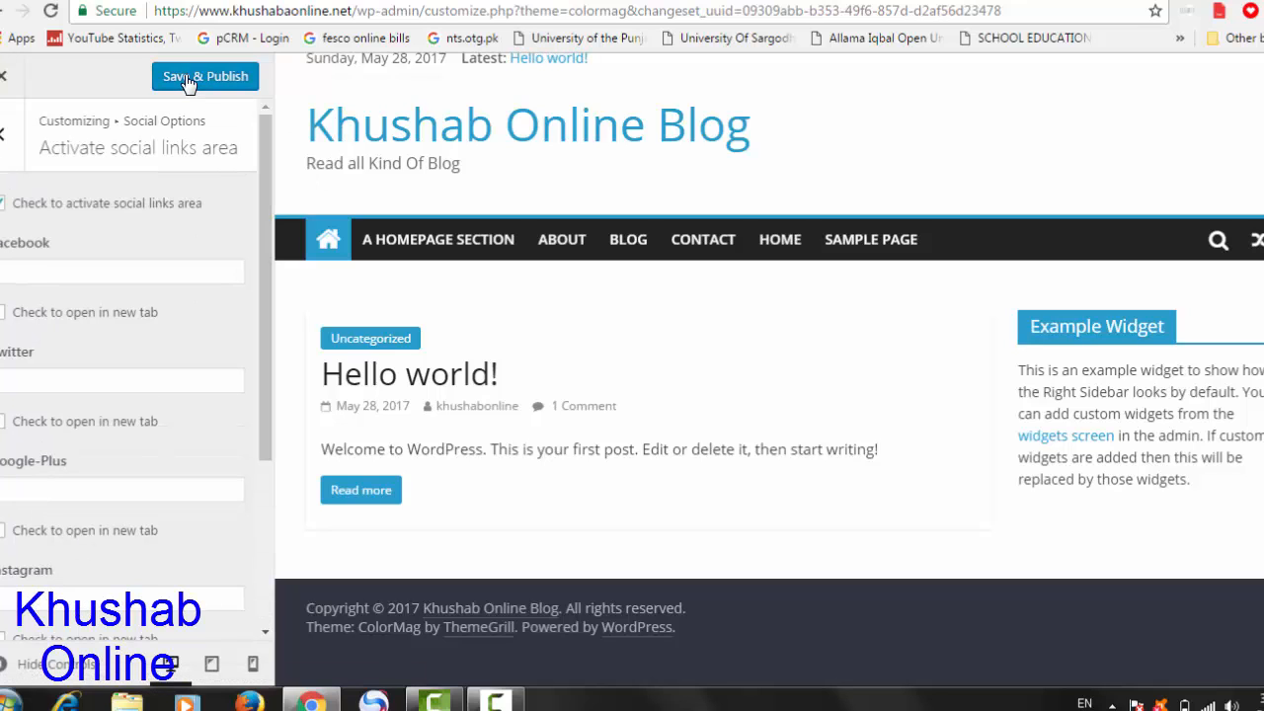
{"action": "left_click", "coordinate": [190, 83]}
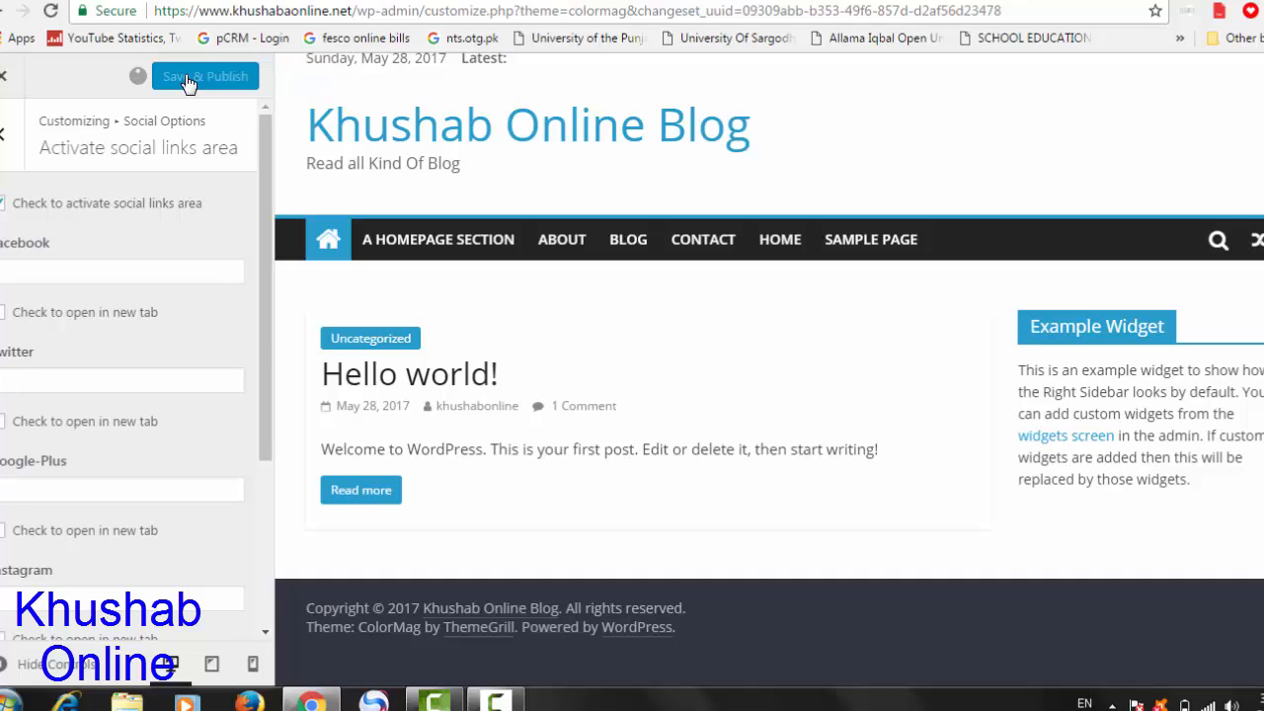
{"action": "left_click", "coordinate": [6, 139]}
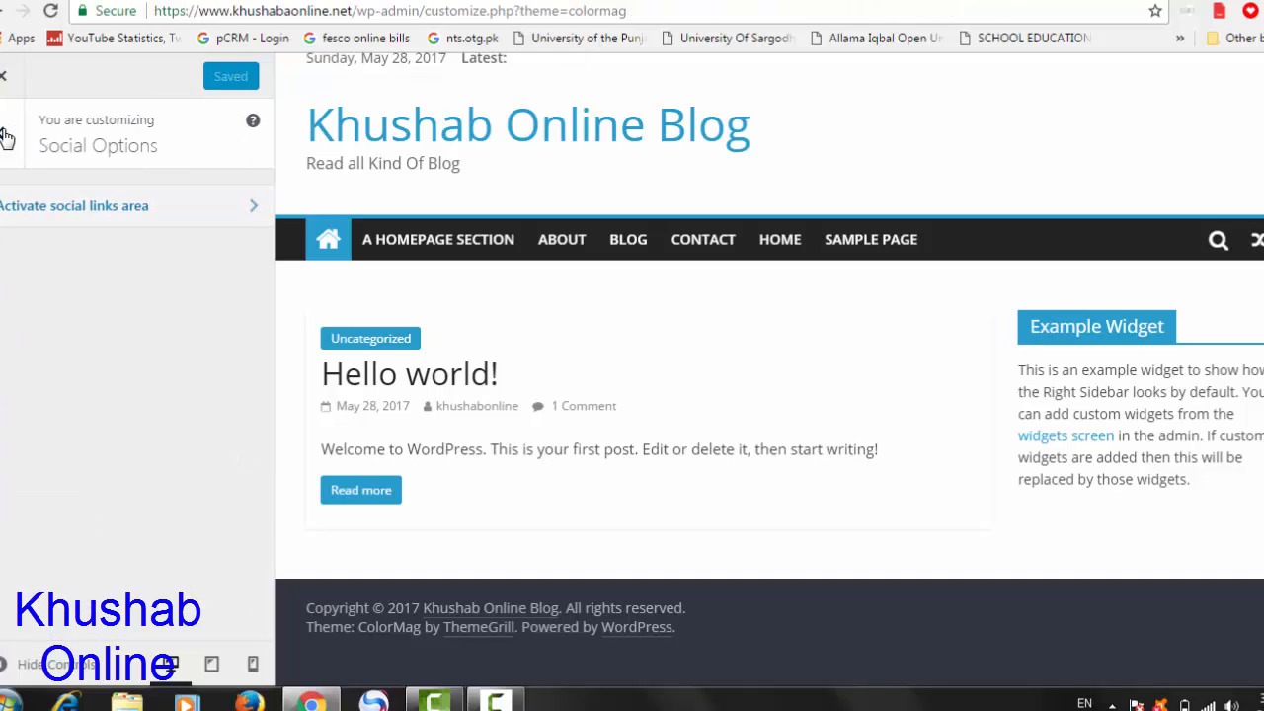
{"action": "left_click", "coordinate": [6, 138]}
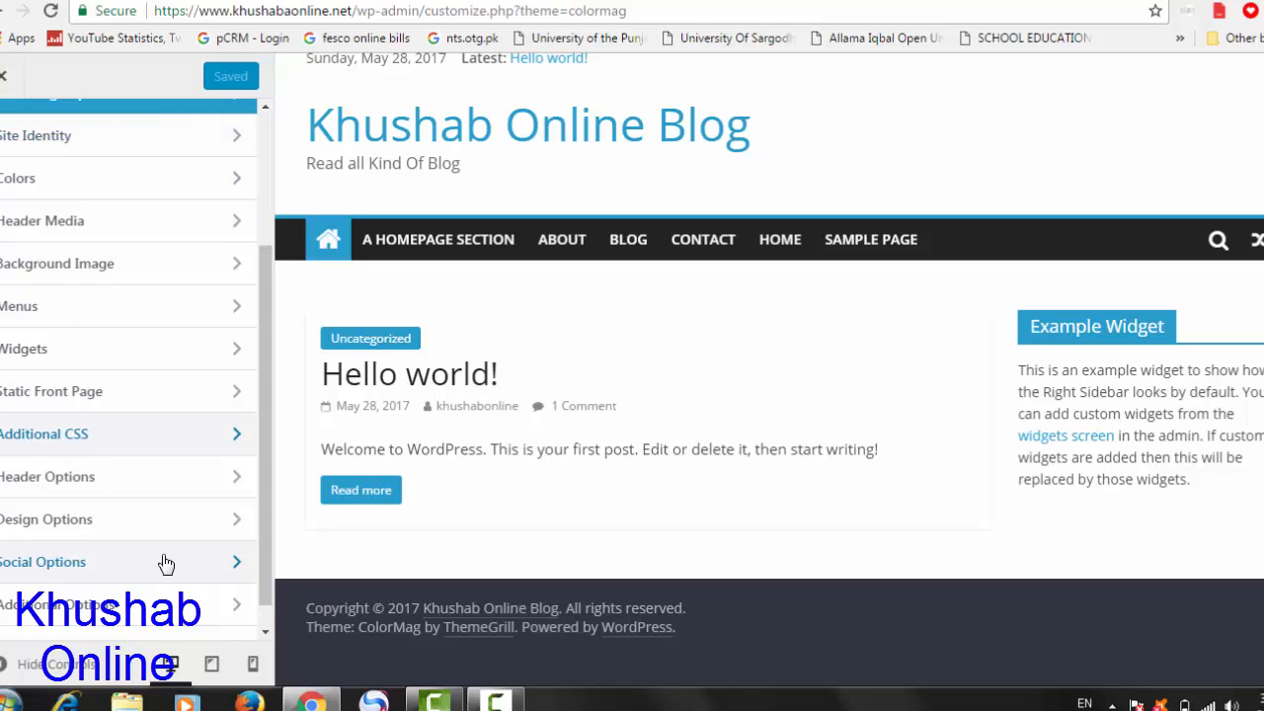
Look over the Additional Options and open the Category Color Options
{"action": "left_click", "coordinate": [195, 604]}
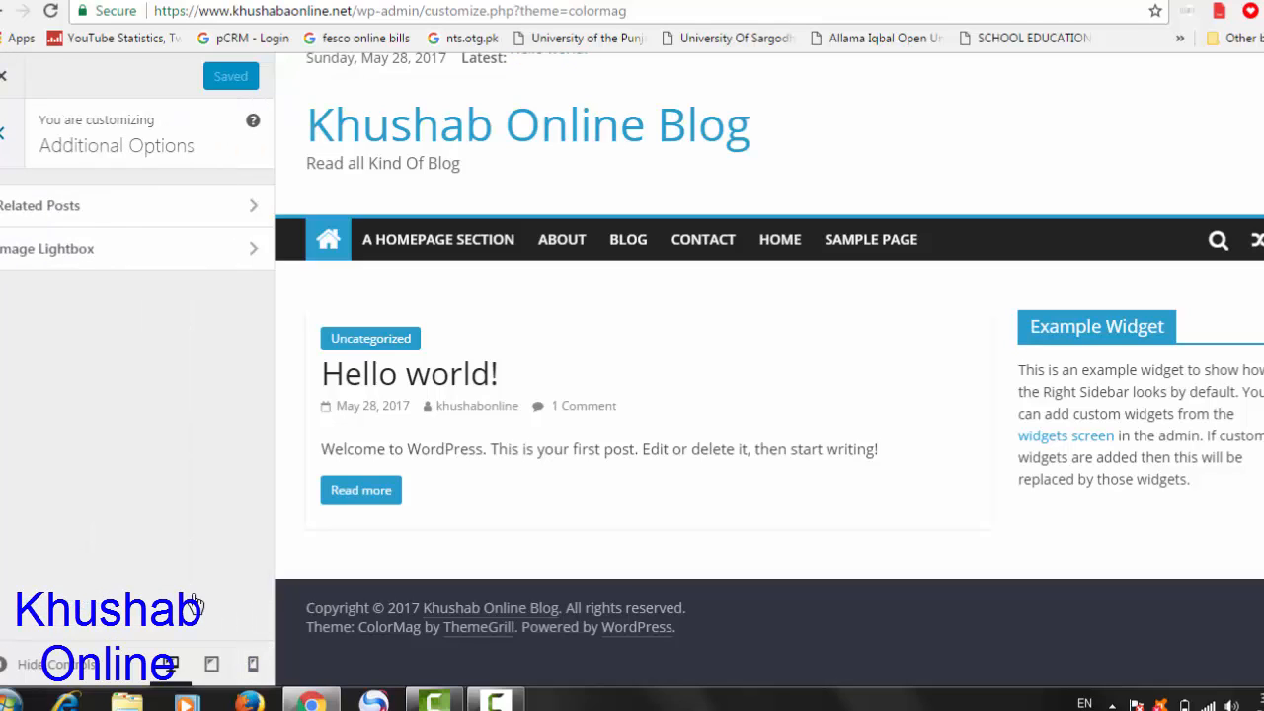
{"action": "left_click", "coordinate": [3, 141]}
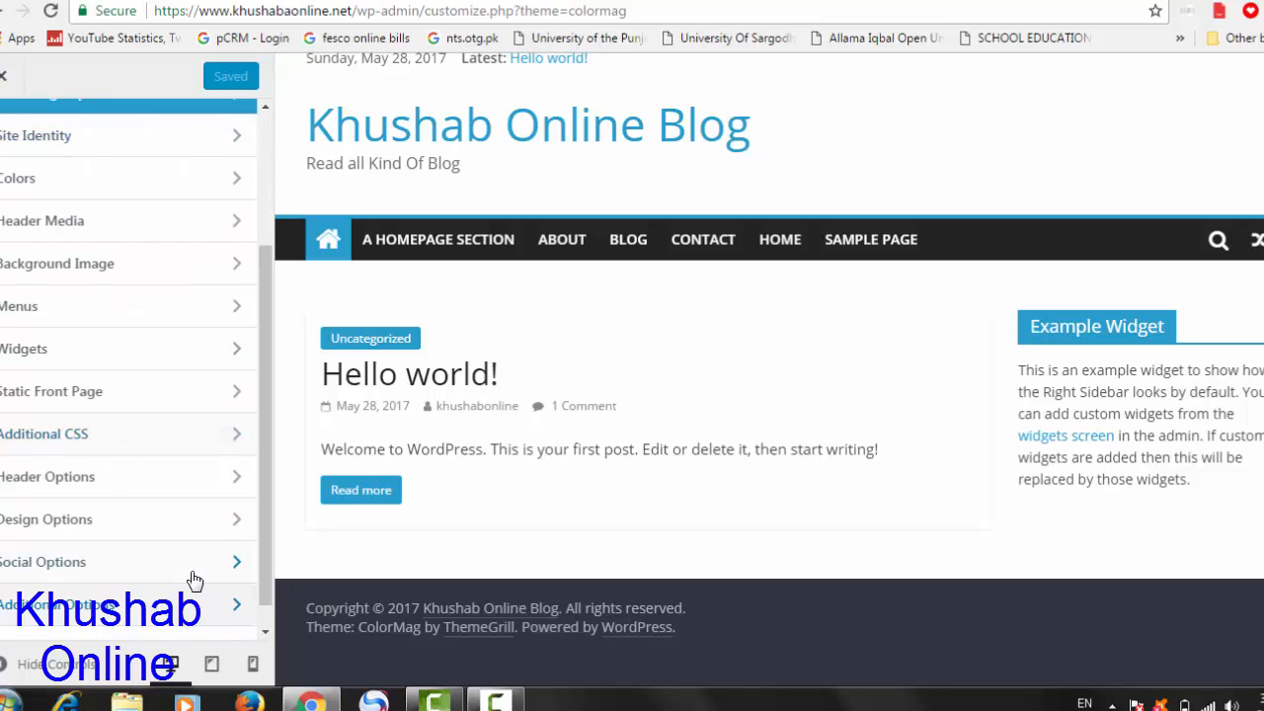
{"action": "left_click", "coordinate": [265, 633]}
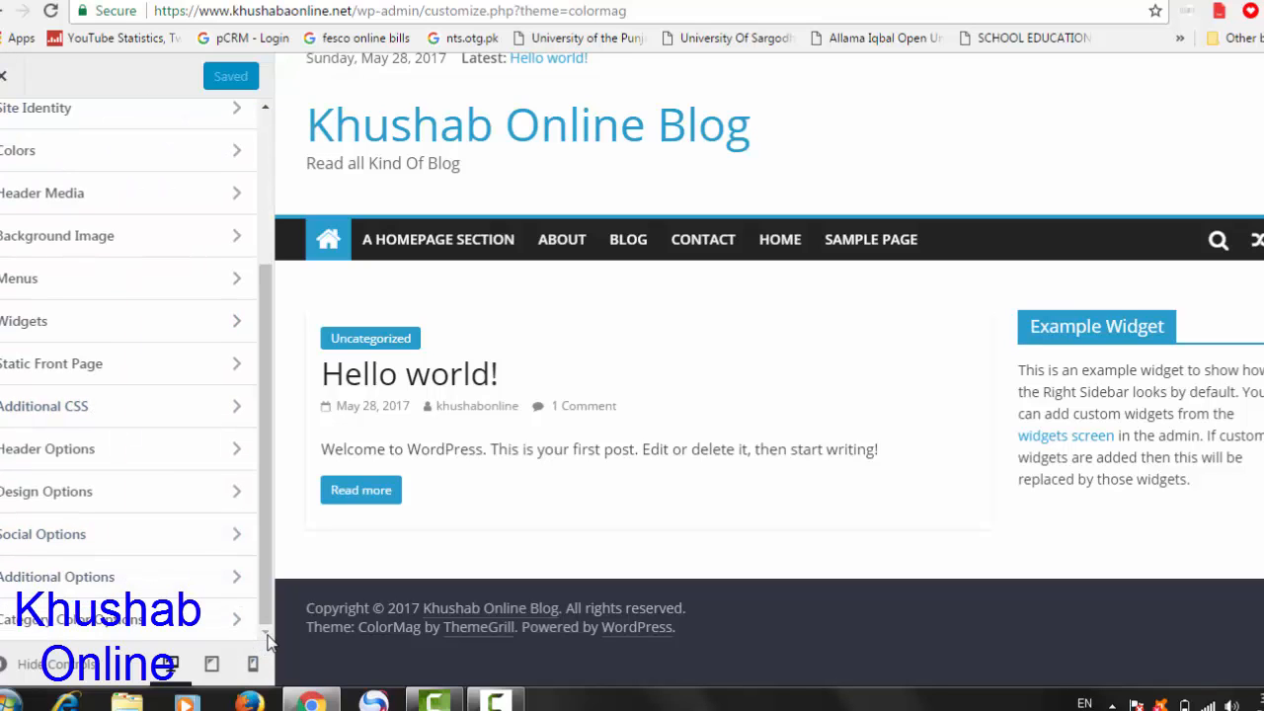
{"action": "left_click", "coordinate": [56, 640]}
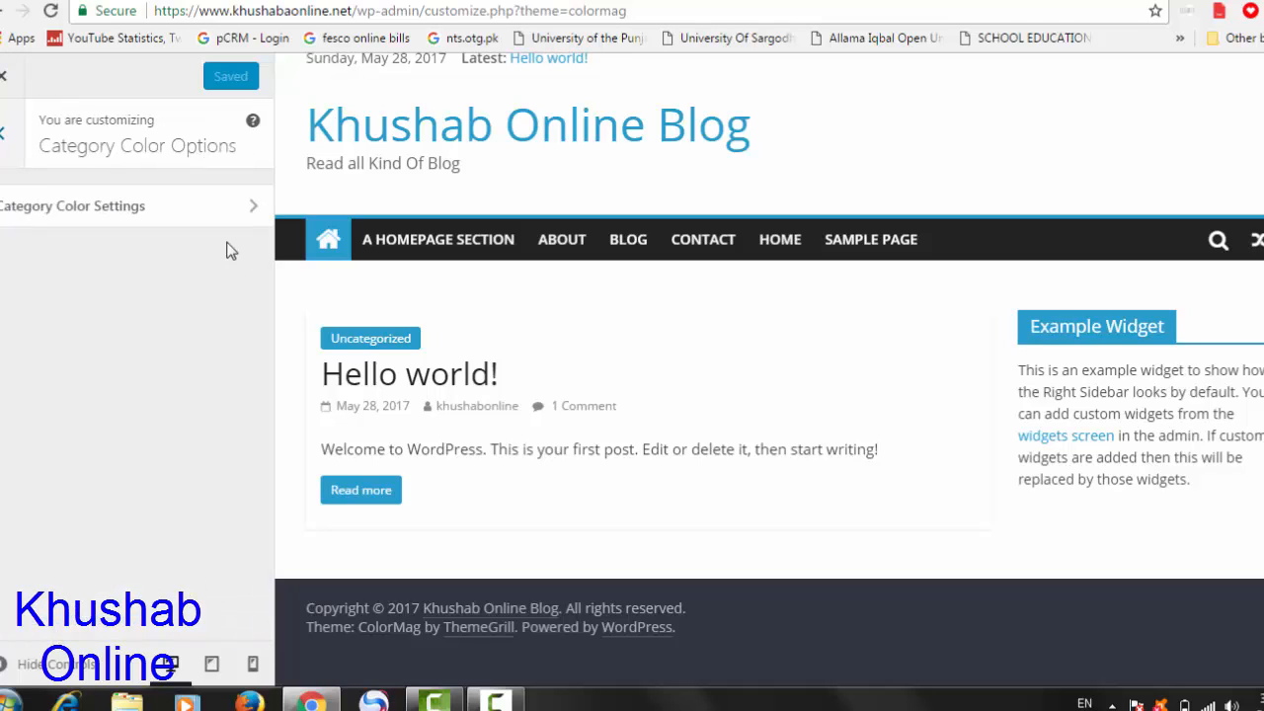
Check the Category Color Settings and close the customizer
{"action": "left_click", "coordinate": [116, 223]}
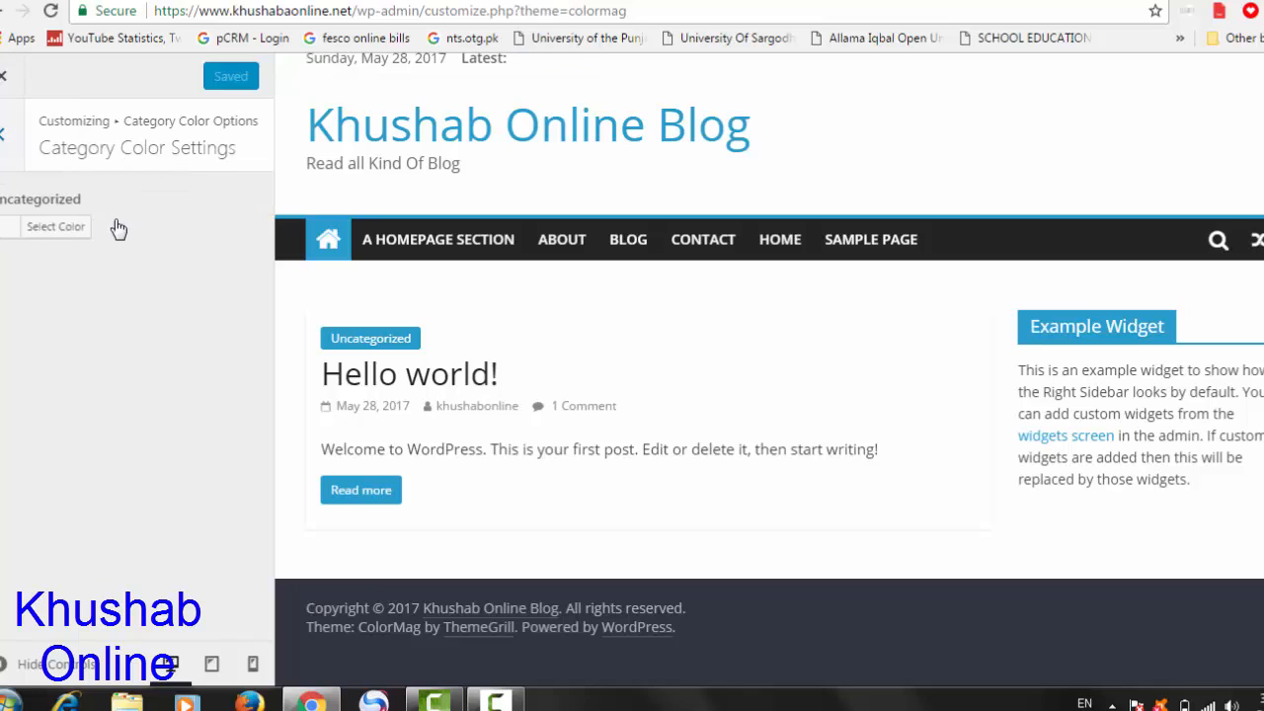
{"action": "left_click", "coordinate": [3, 141]}
{"action": "left_click", "coordinate": [3, 139]}
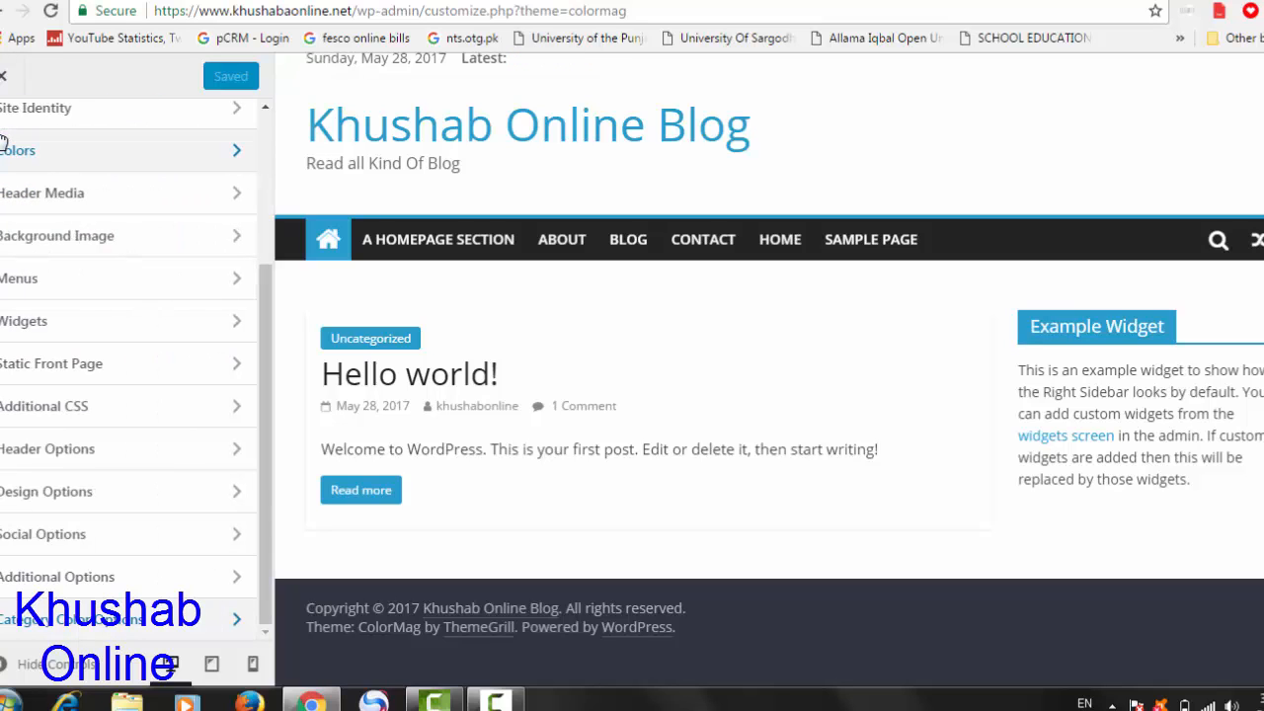
{"action": "left_click", "coordinate": [7, 83]}
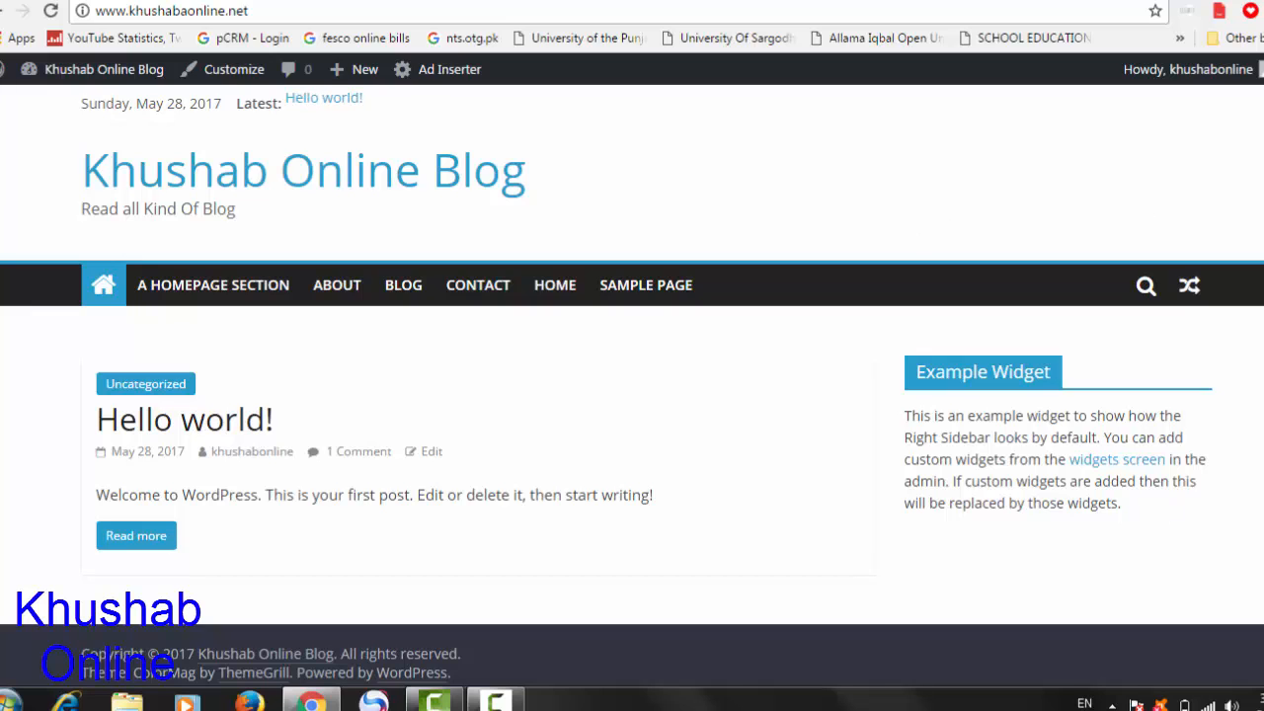
Look over the blog's live front page and go through the dashboard to the Widgets page
{"action": "scroll", "coordinate": [1247, 419], "scroll_direction": "down", "scroll_amount": 1}
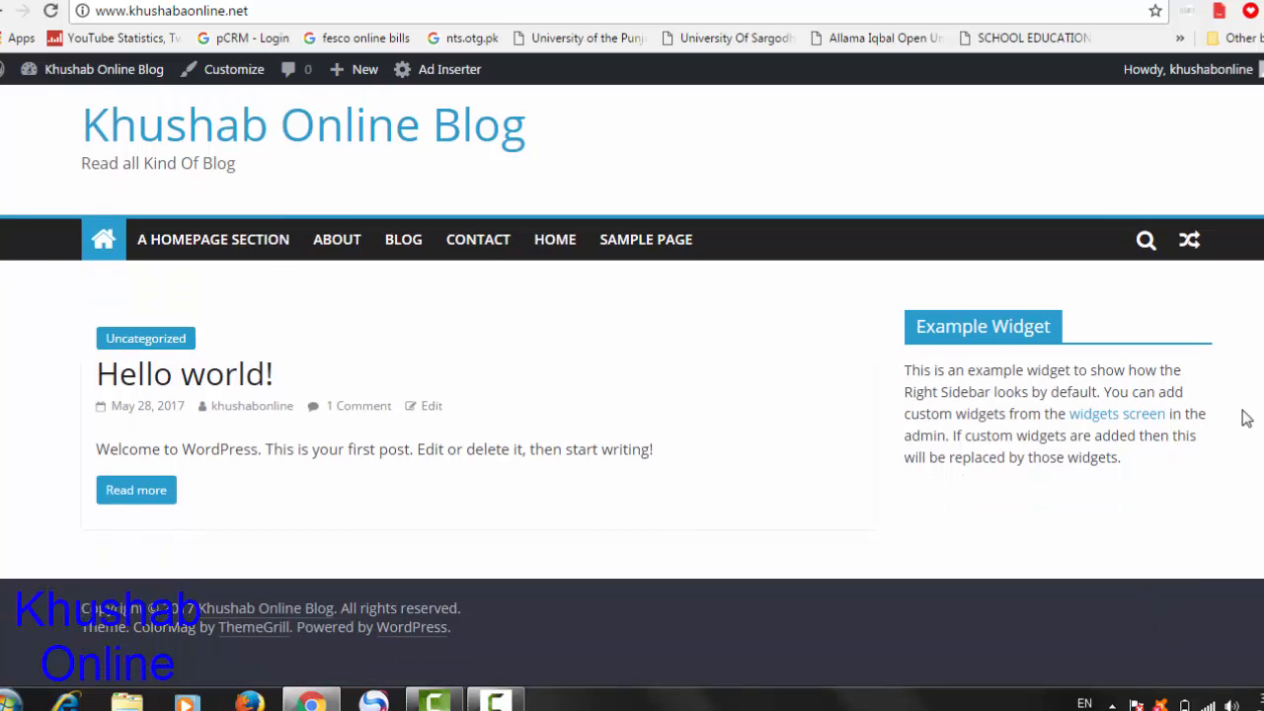
{"action": "scroll", "coordinate": [1247, 395], "scroll_direction": "up", "scroll_amount": 1}
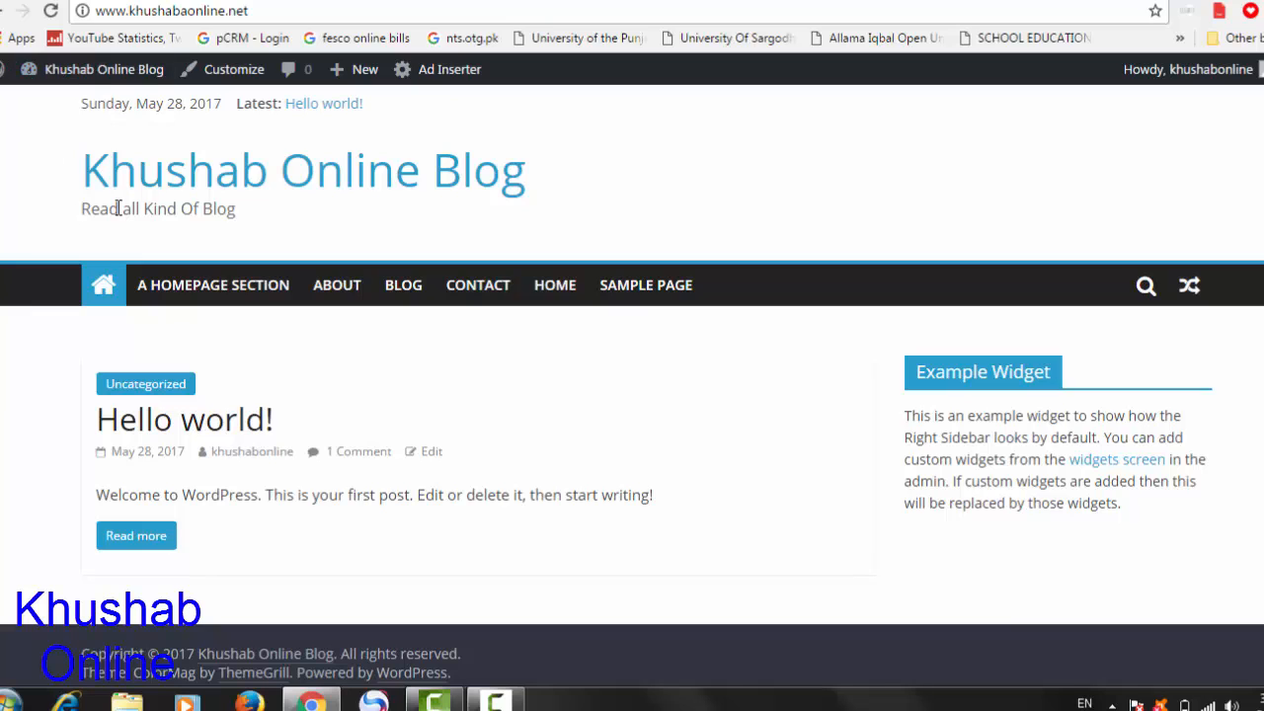
{"action": "mouse_move", "coordinate": [93, 69]}
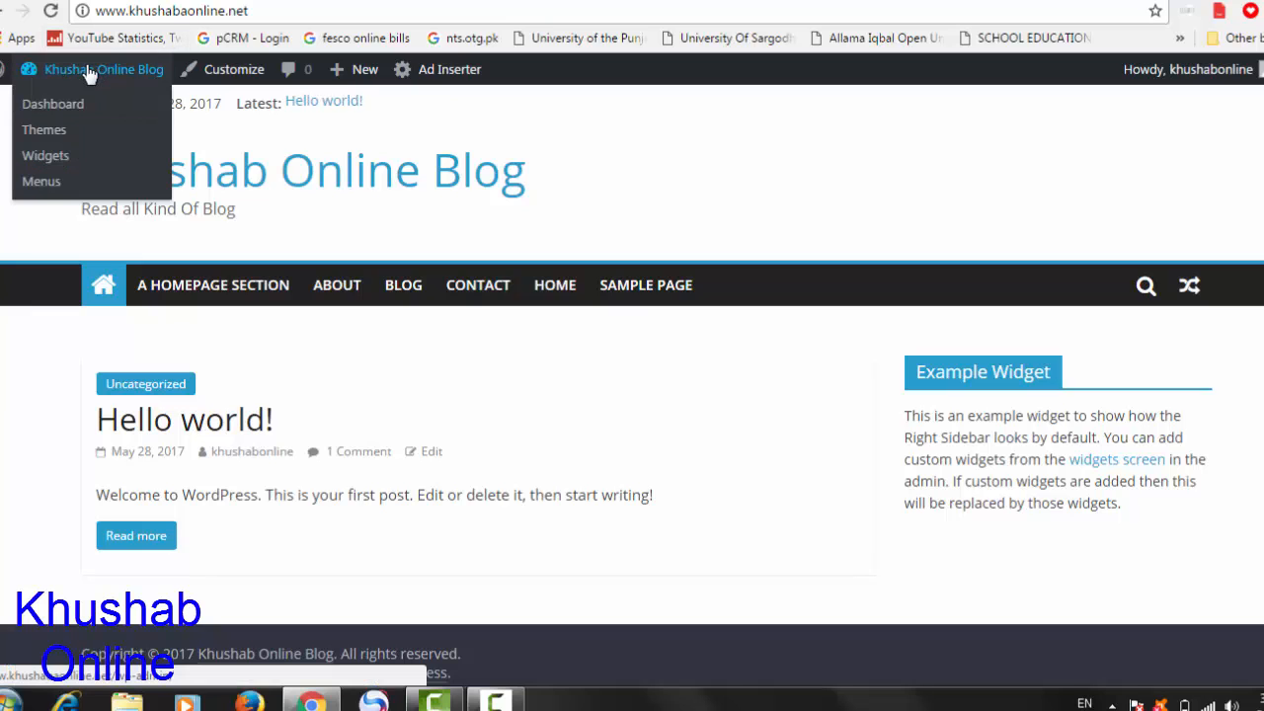
{"action": "left_click", "coordinate": [53, 109]}
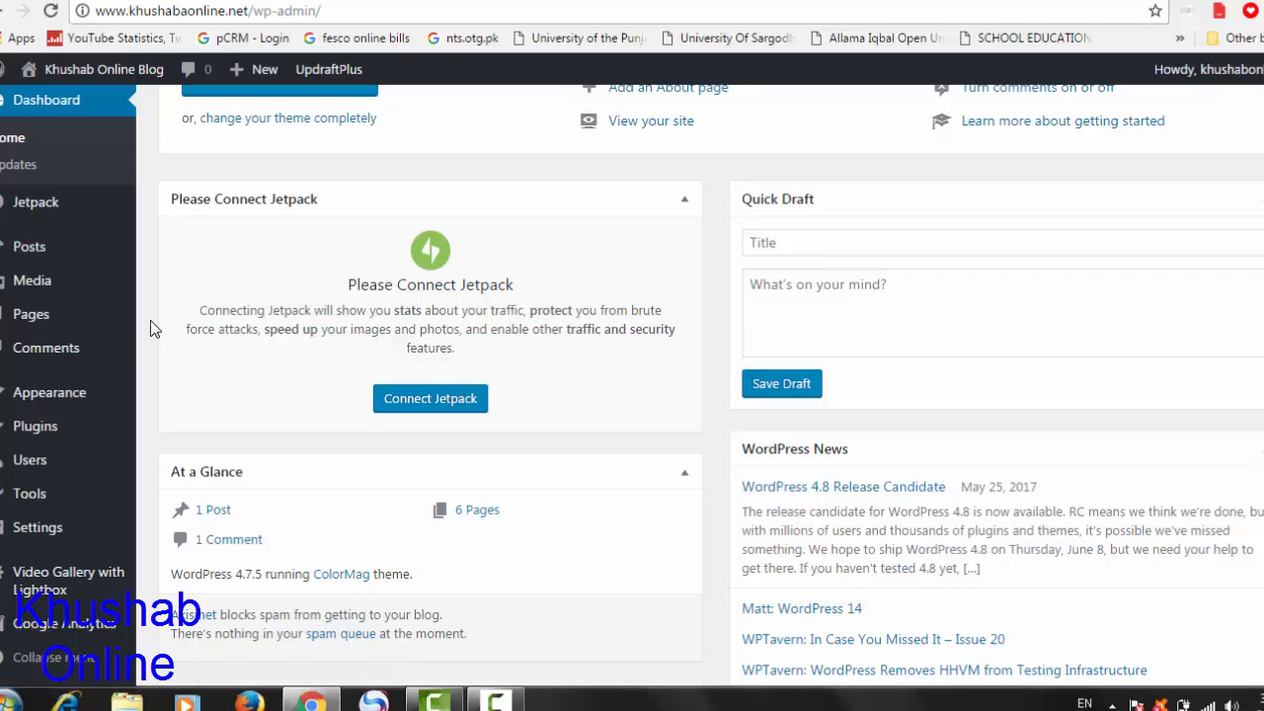
{"action": "mouse_move", "coordinate": [66, 408]}
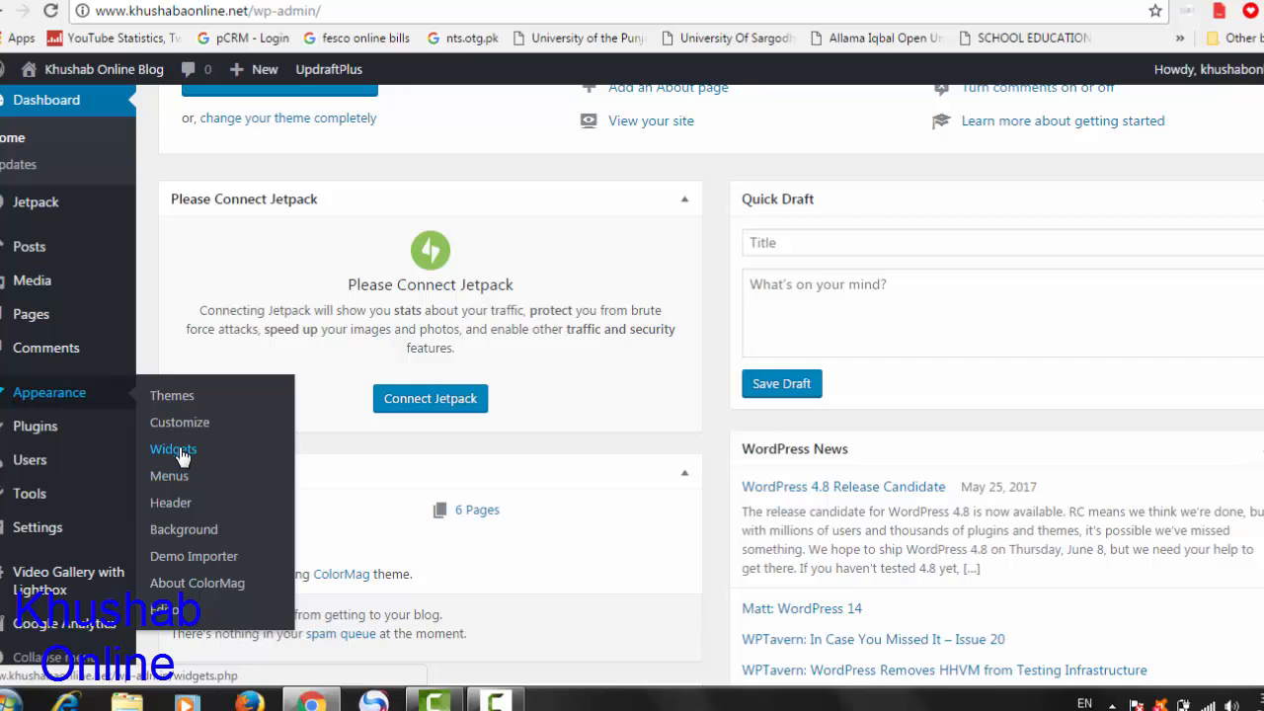
{"action": "left_click", "coordinate": [182, 456]}
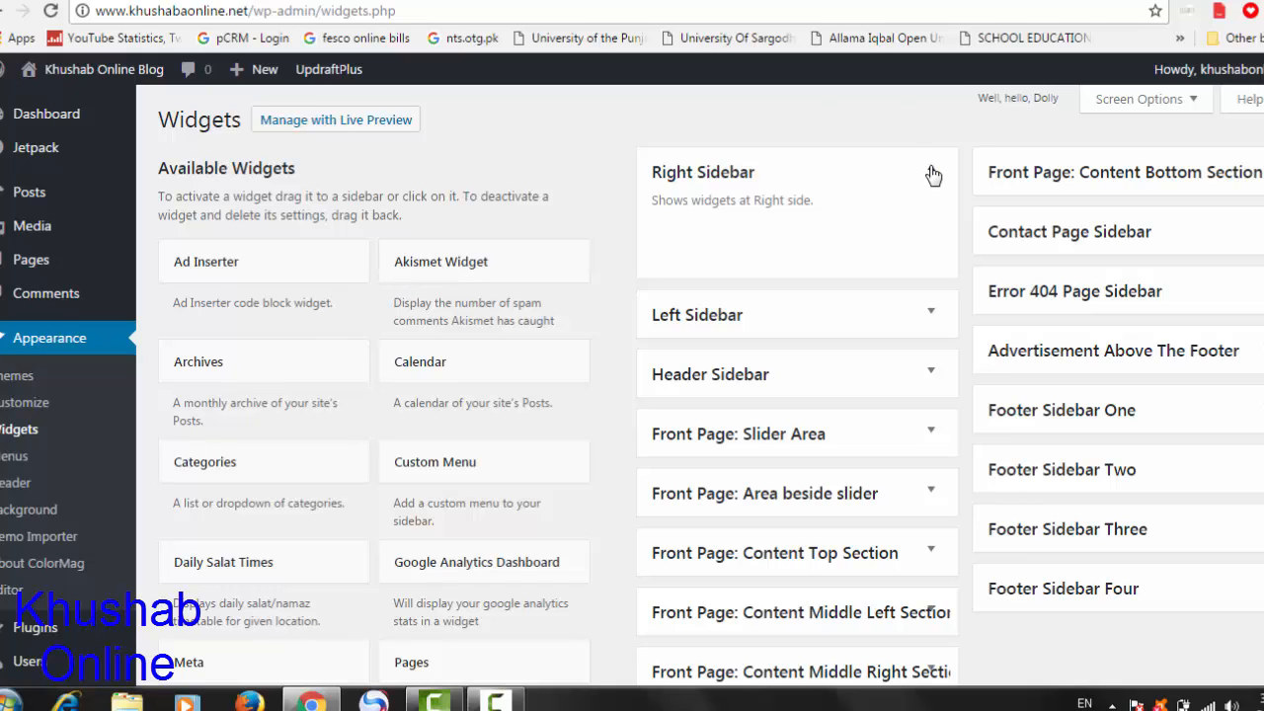
Collapse the Right Sidebar, check the Header Sidebar and expand the Front Page: Slider Area
{"action": "left_click", "coordinate": [933, 174]}
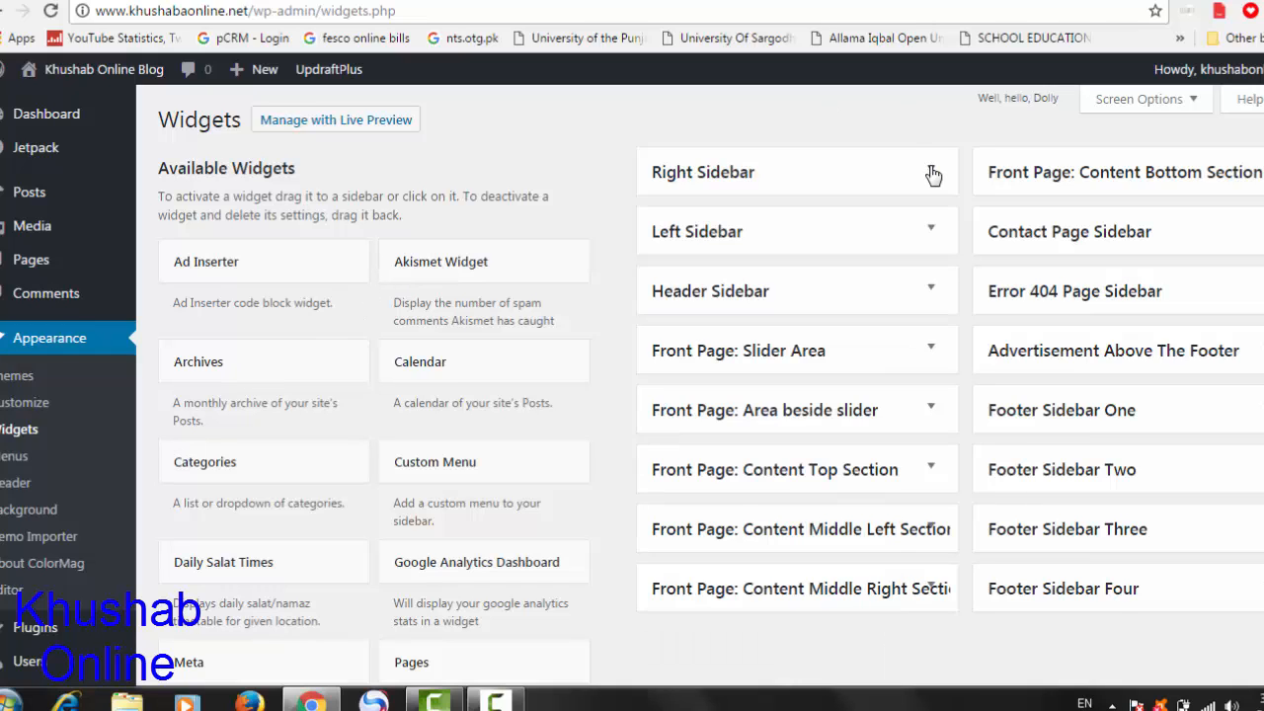
{"action": "left_click", "coordinate": [933, 292]}
{"action": "left_click", "coordinate": [933, 291]}
{"action": "left_click", "coordinate": [932, 352]}
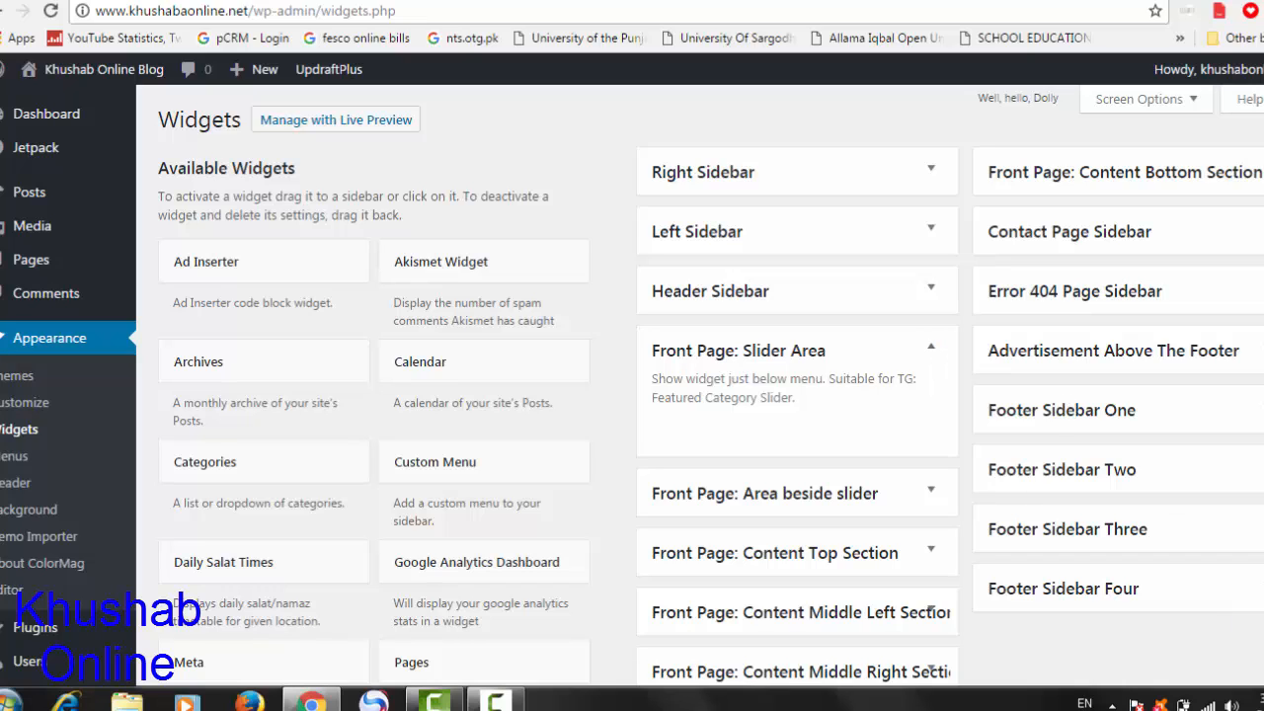
Add the TG: Featured Category Slider widget to the Front Page: Slider Area
{"action": "scroll", "coordinate": [632, 384], "scroll_direction": "down", "scroll_amount": 4}
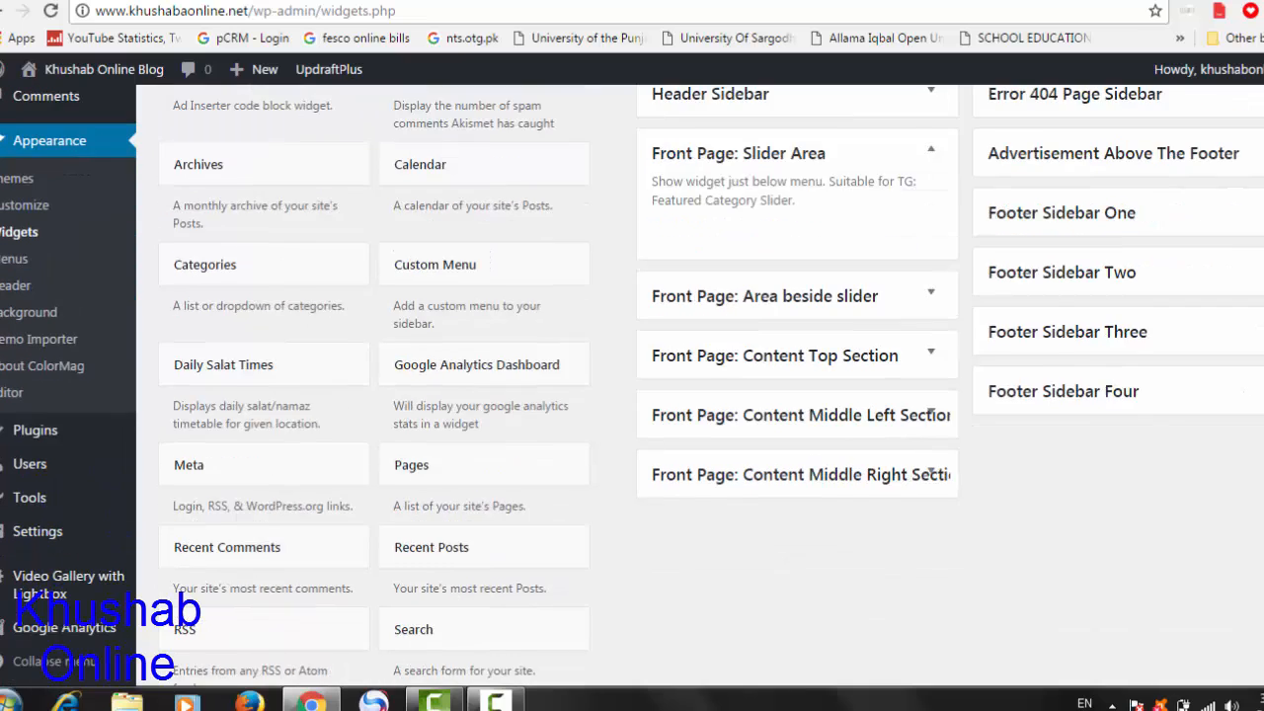
{"action": "scroll", "coordinate": [632, 384], "scroll_direction": "down", "scroll_amount": 5}
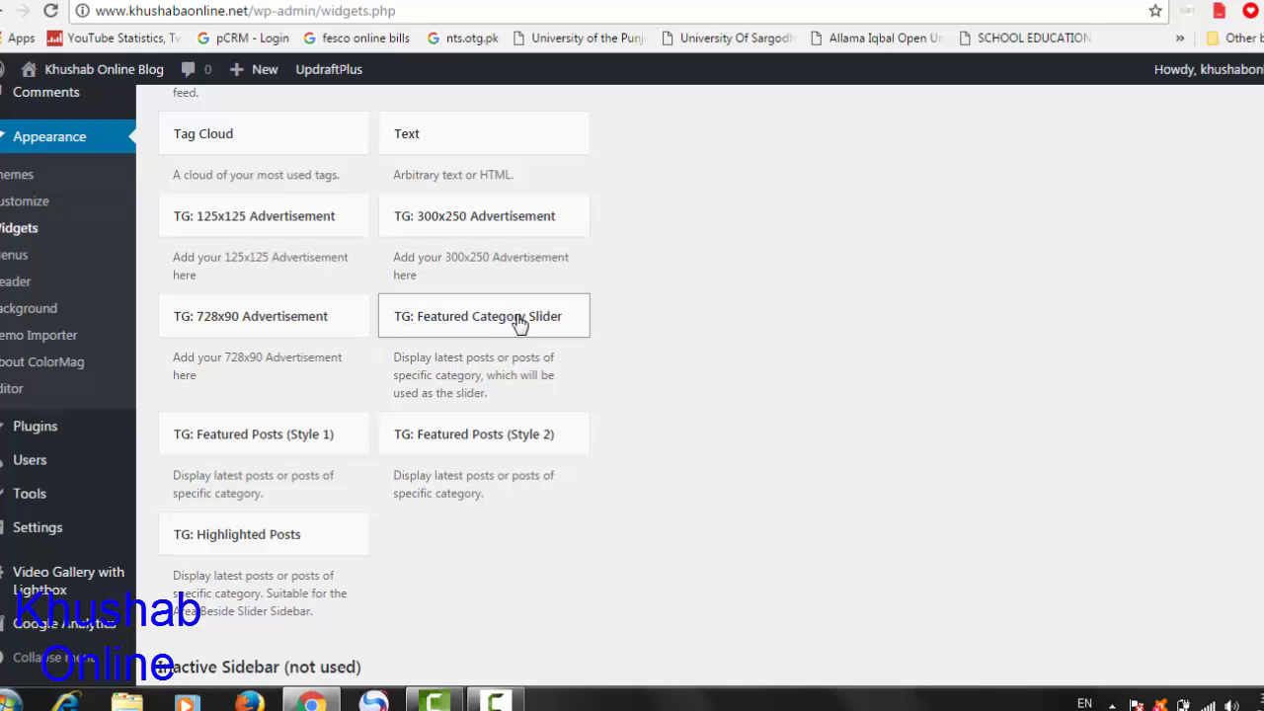
{"action": "left_click", "coordinate": [468, 327]}
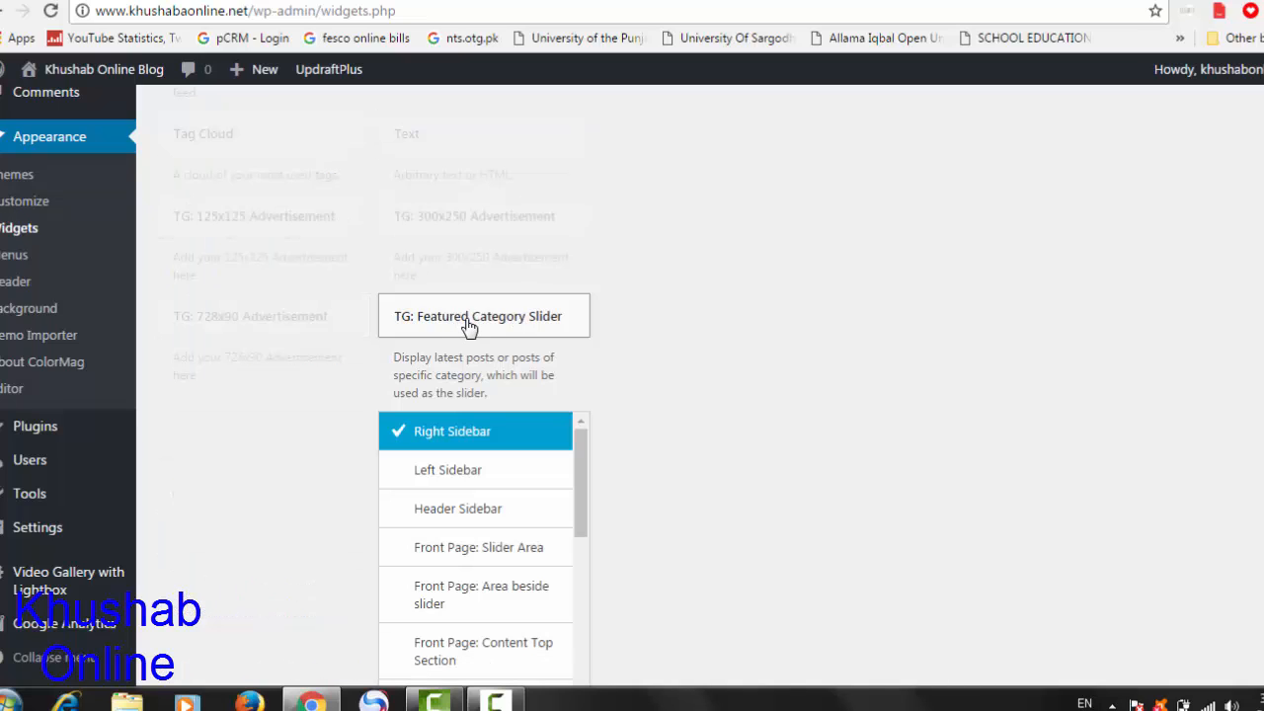
{"action": "left_click", "coordinate": [482, 551]}
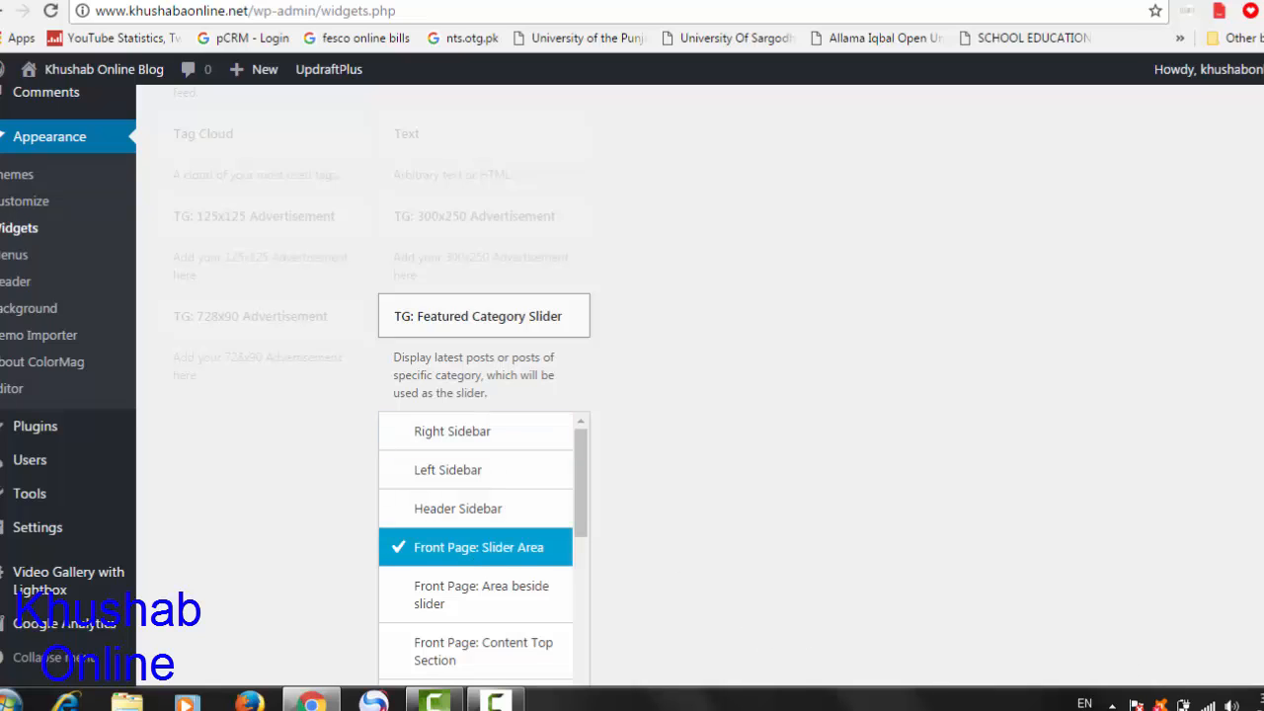
{"action": "scroll", "coordinate": [1085, 550], "scroll_direction": "down", "scroll_amount": 4}
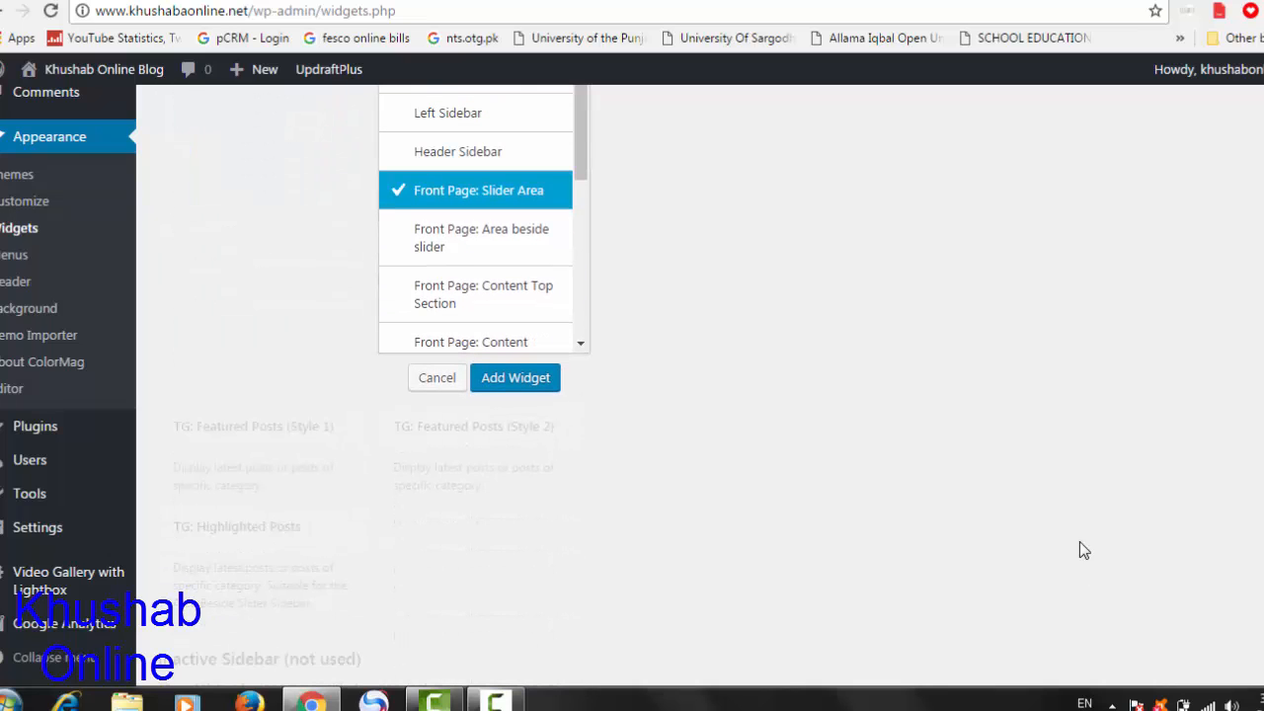
{"action": "left_click", "coordinate": [525, 391]}
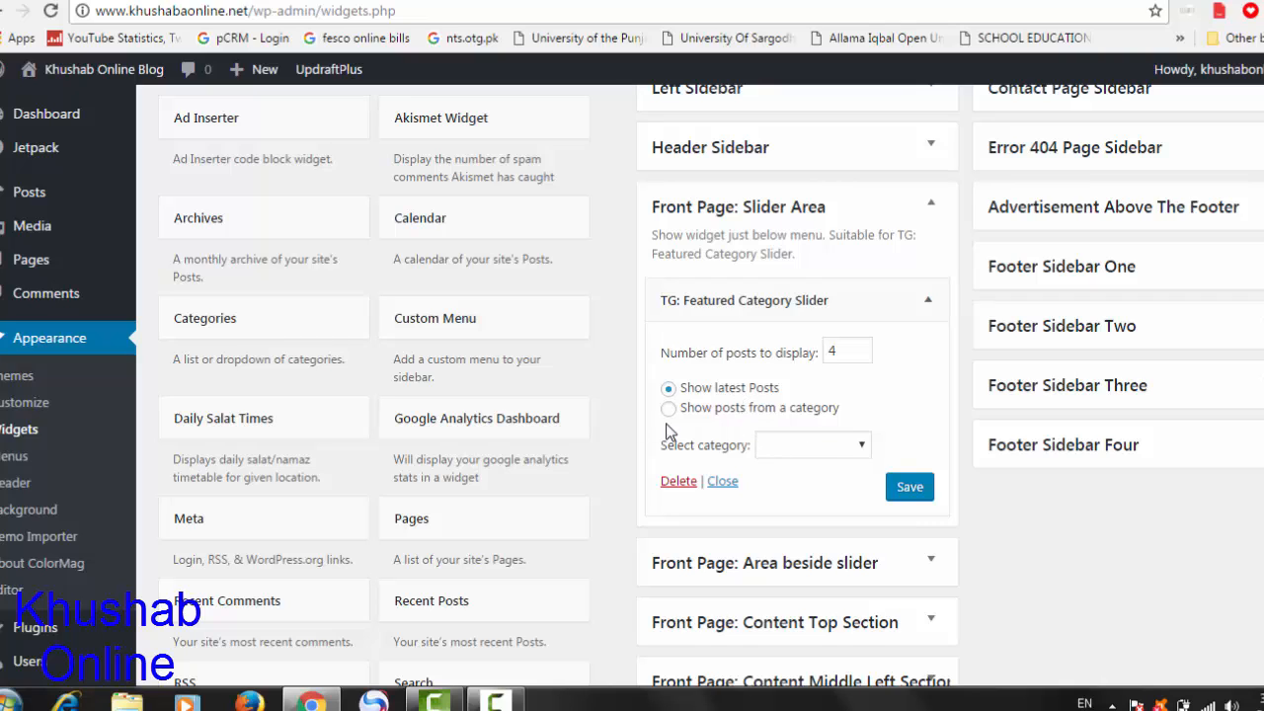
Save the Featured Category Slider widget without picking a category and collapse the Slider Area
{"action": "left_click", "coordinate": [860, 450]}
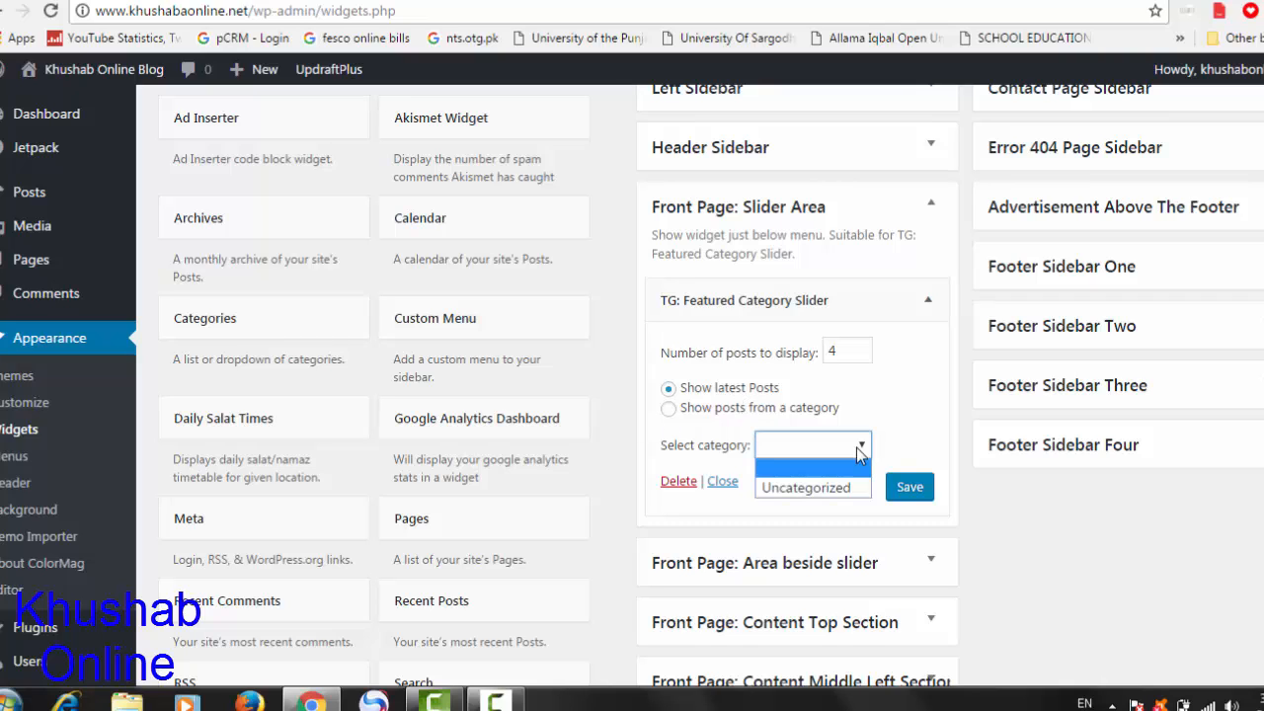
{"action": "left_click", "coordinate": [923, 415]}
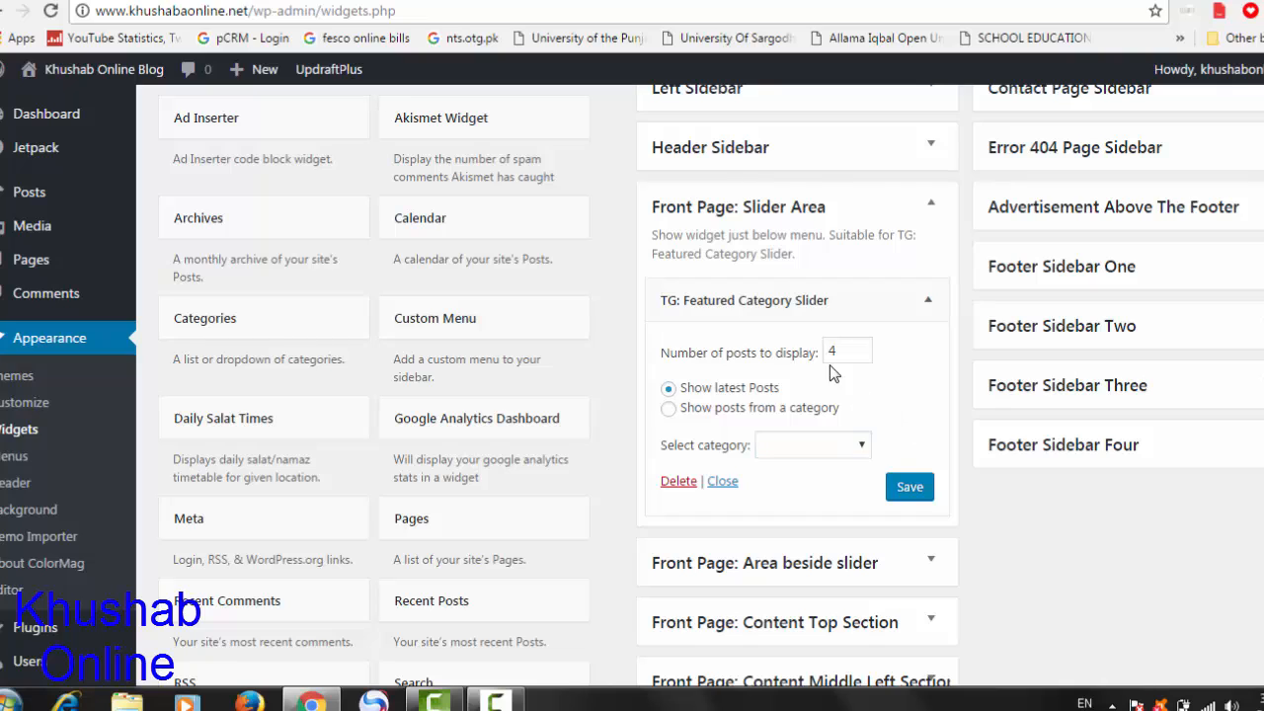
{"action": "left_click", "coordinate": [904, 489]}
{"action": "left_click", "coordinate": [927, 304]}
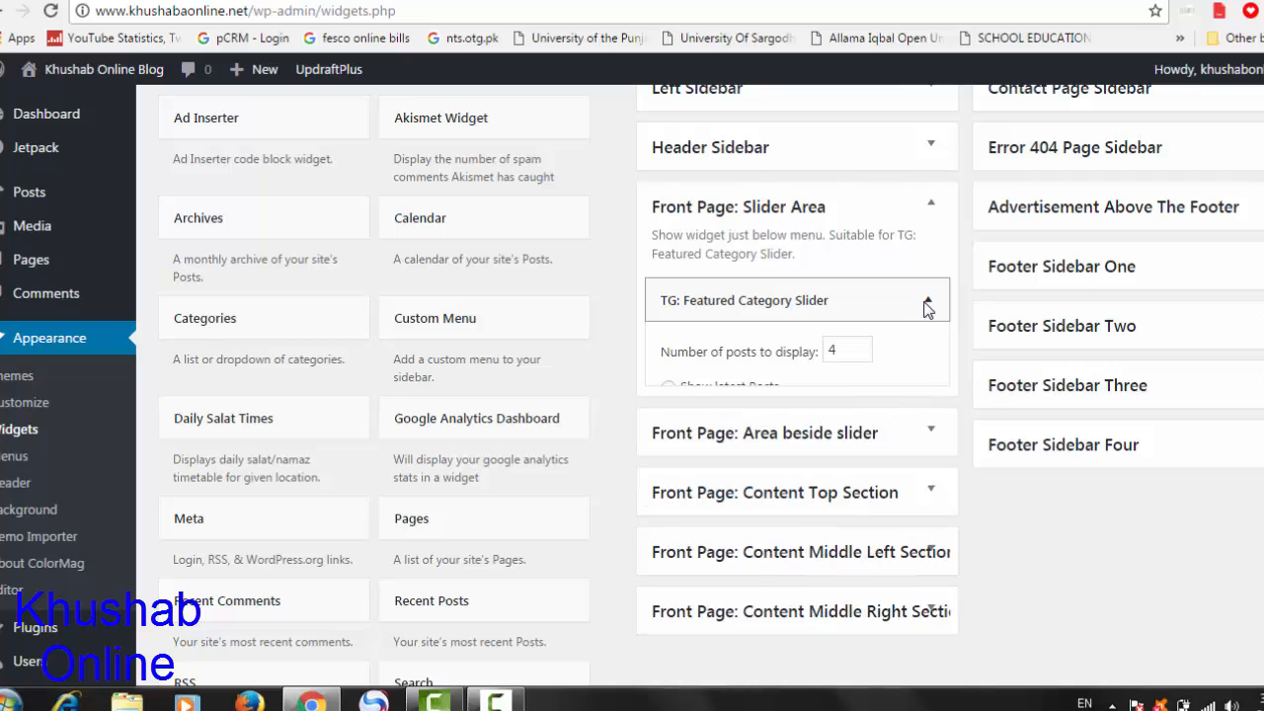
{"action": "left_click", "coordinate": [932, 207]}
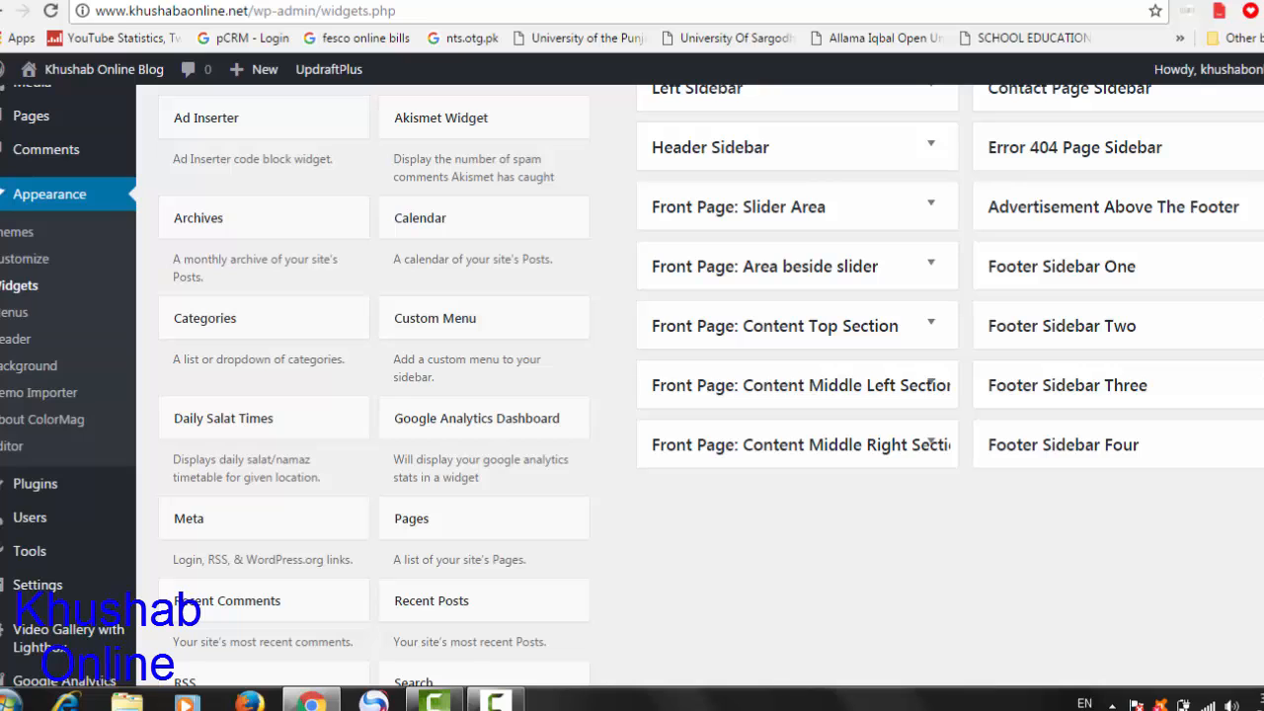
Add the TG: Highlighted Posts widget to the Front Page: Area beside slider and collapse that area
{"action": "scroll", "coordinate": [632, 395], "scroll_direction": "down", "scroll_amount": 6}
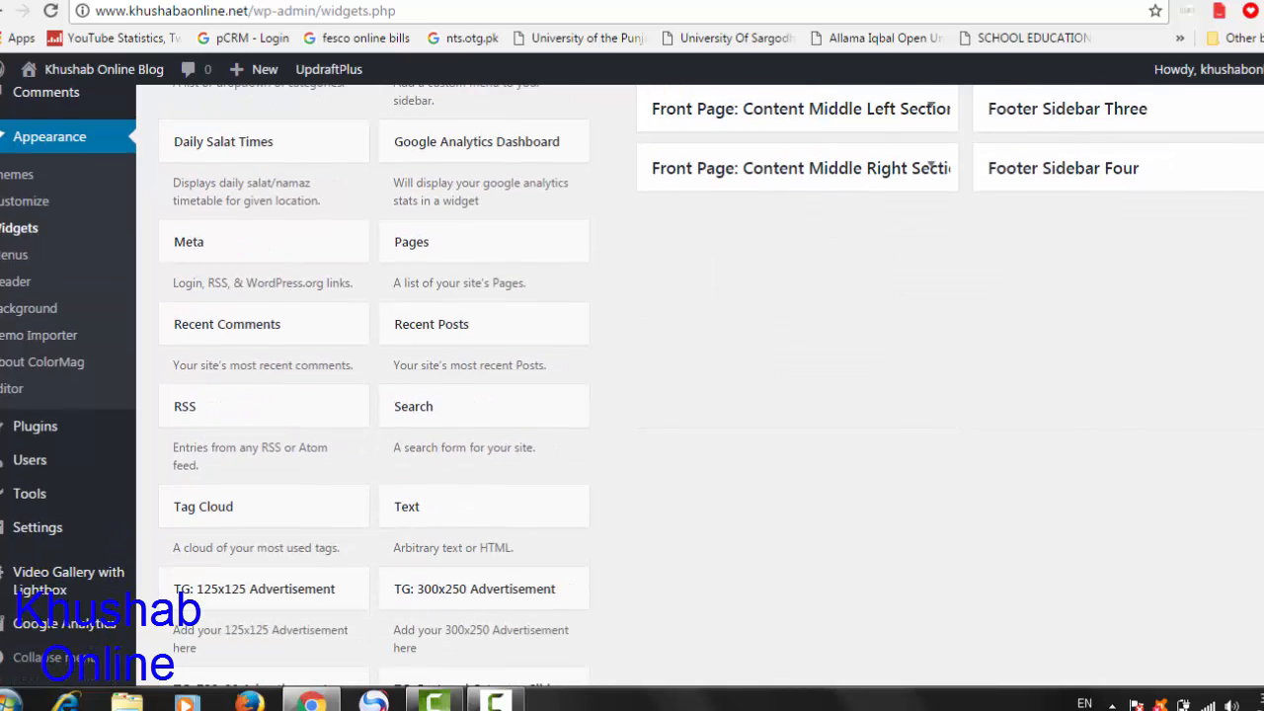
{"action": "scroll", "coordinate": [632, 395], "scroll_direction": "down", "scroll_amount": 1}
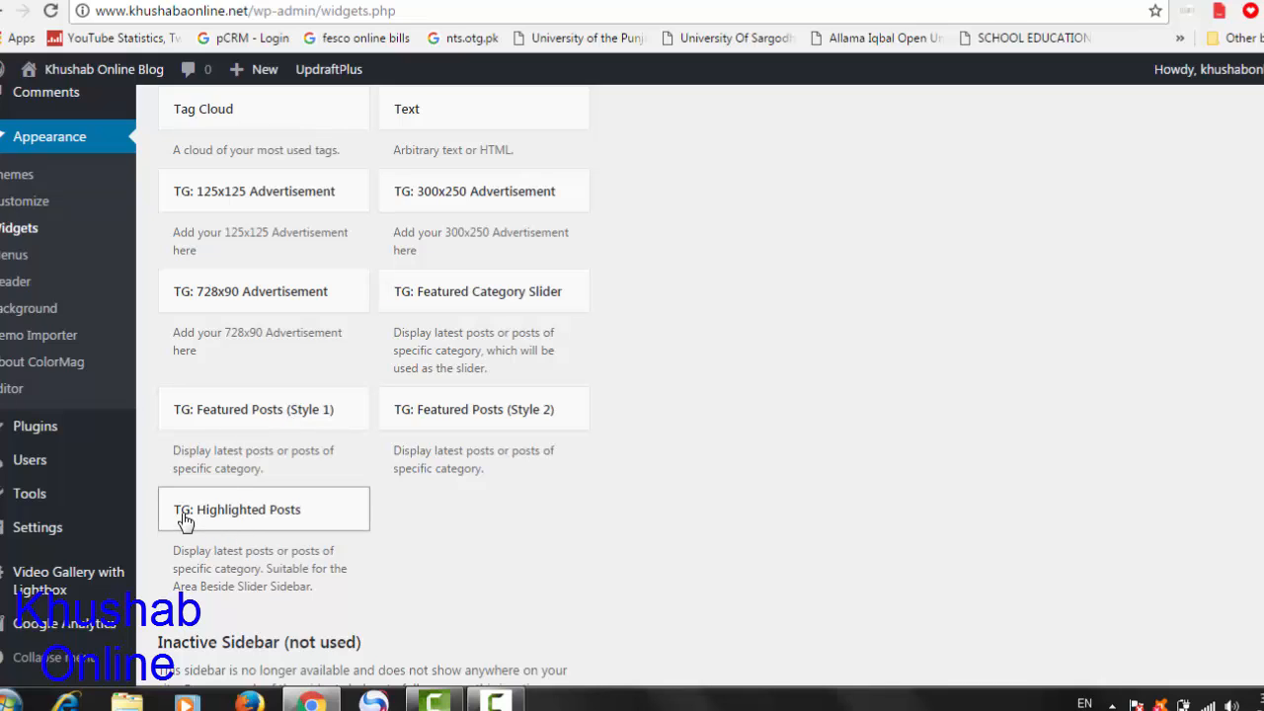
{"action": "left_click", "coordinate": [274, 511]}
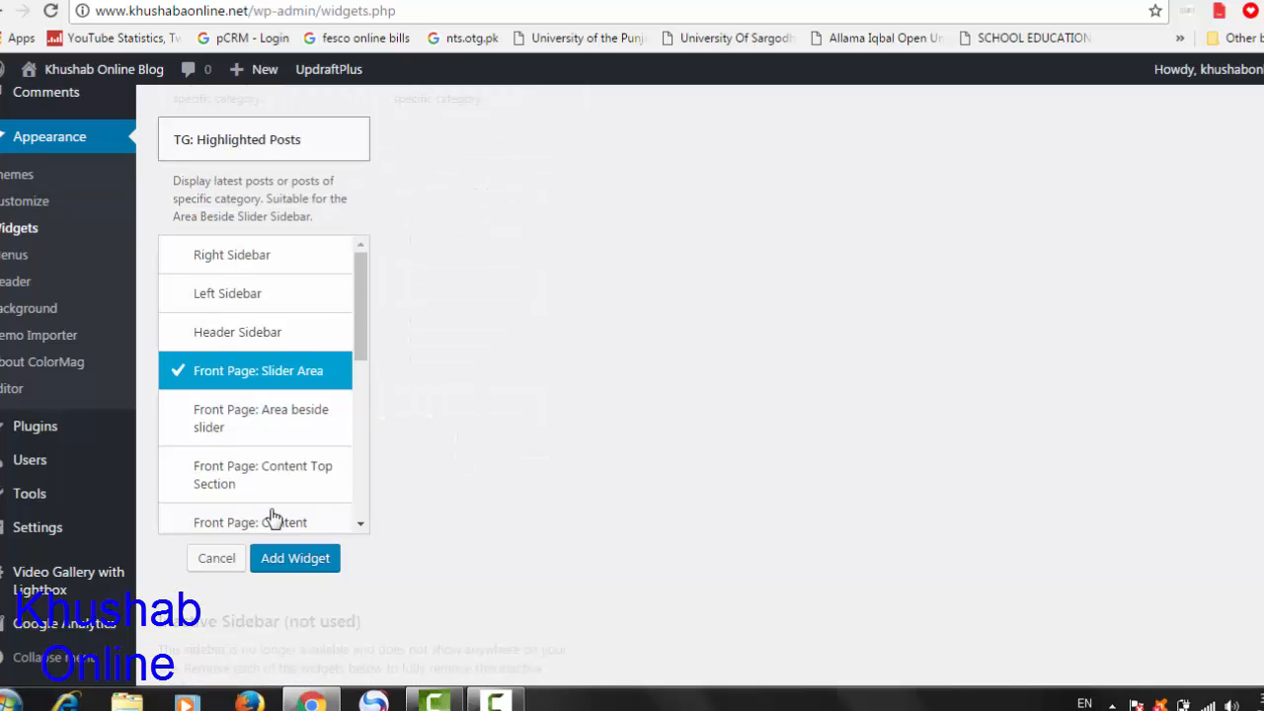
{"action": "left_click", "coordinate": [237, 435]}
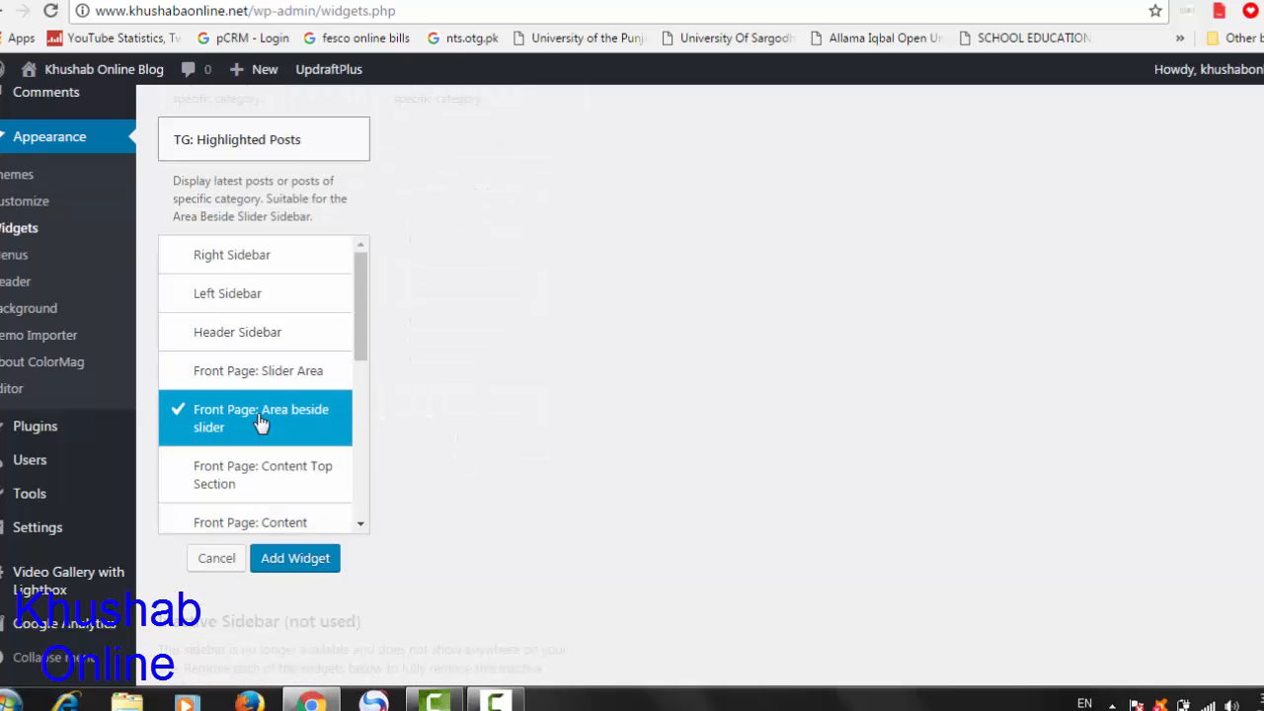
{"action": "left_click", "coordinate": [284, 560]}
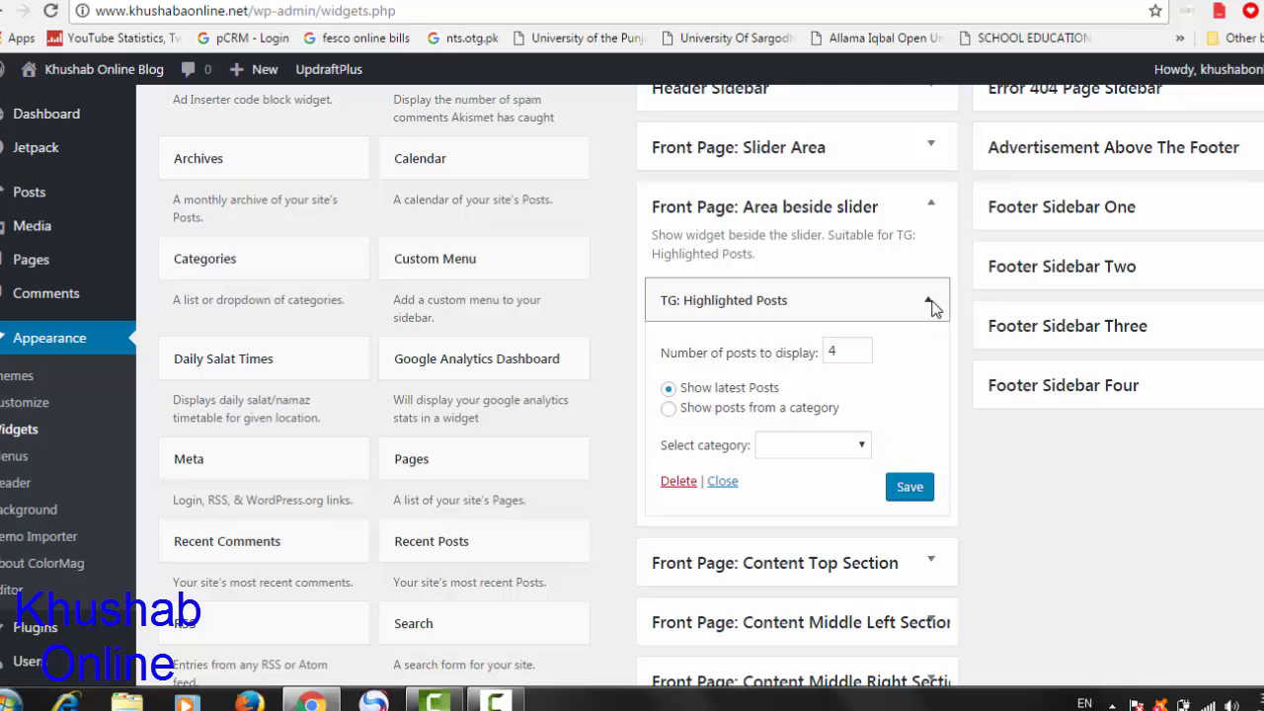
{"action": "left_click", "coordinate": [931, 211]}
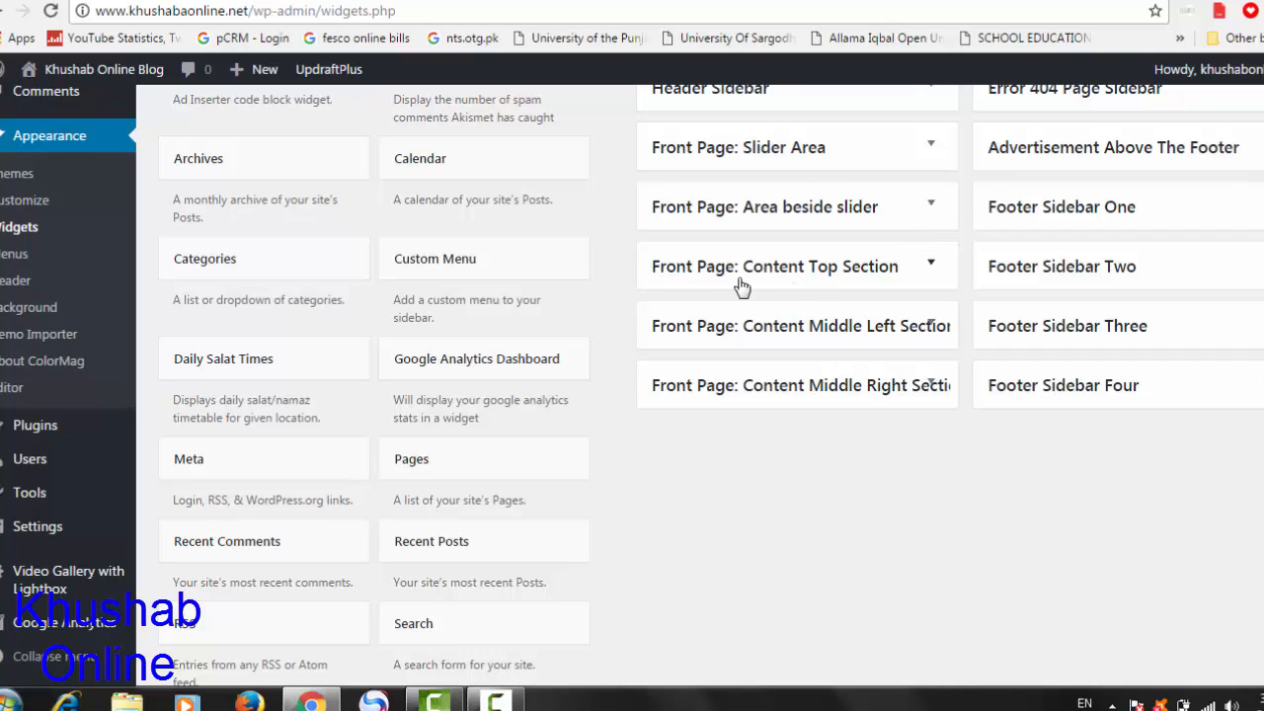
Add the TG: Featured Posts (Style 2) widget to the Front Page: Content Top Section and collapse that section
{"action": "left_click", "coordinate": [929, 269]}
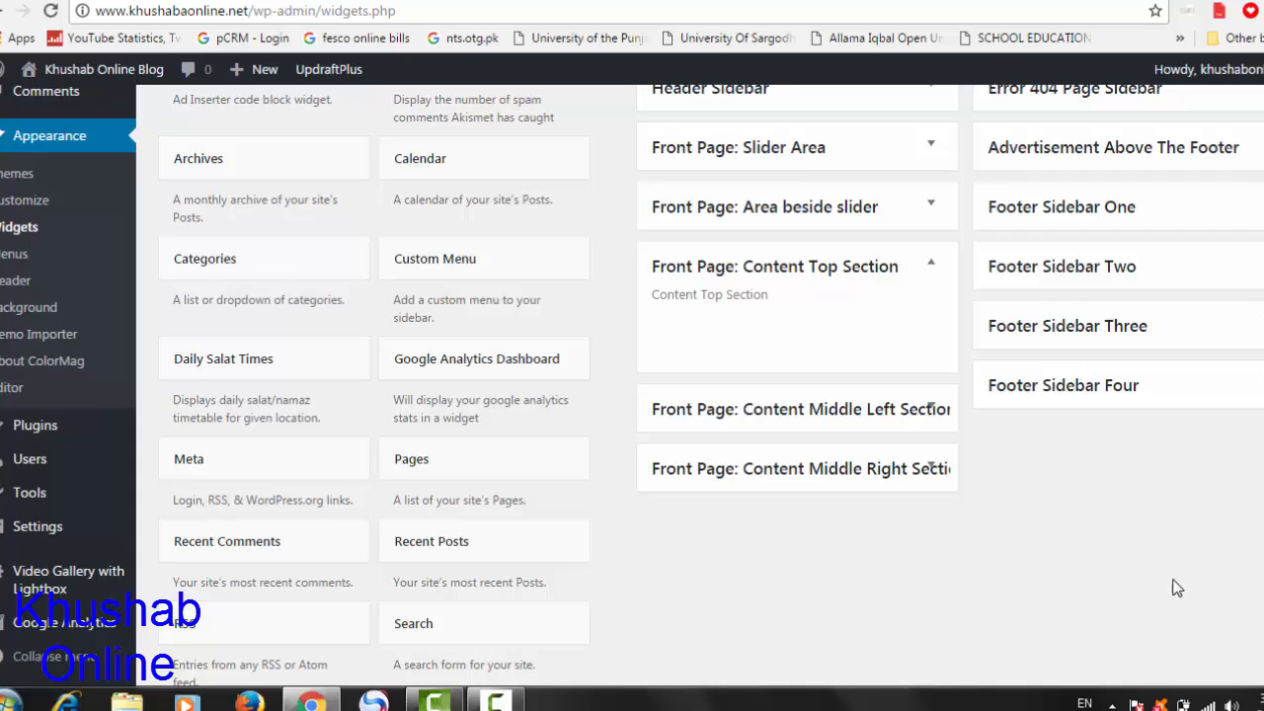
{"action": "scroll", "coordinate": [632, 385], "scroll_direction": "down", "scroll_amount": 5}
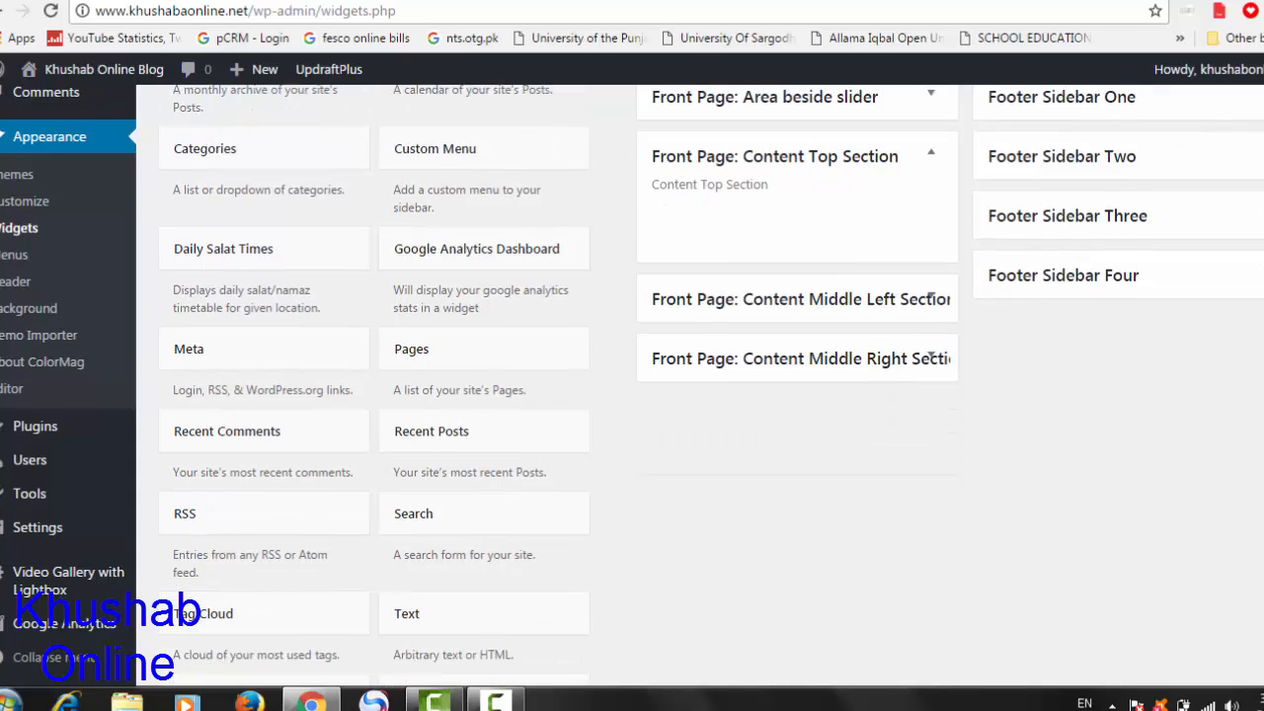
{"action": "scroll", "coordinate": [373, 388], "scroll_direction": "down", "scroll_amount": 3}
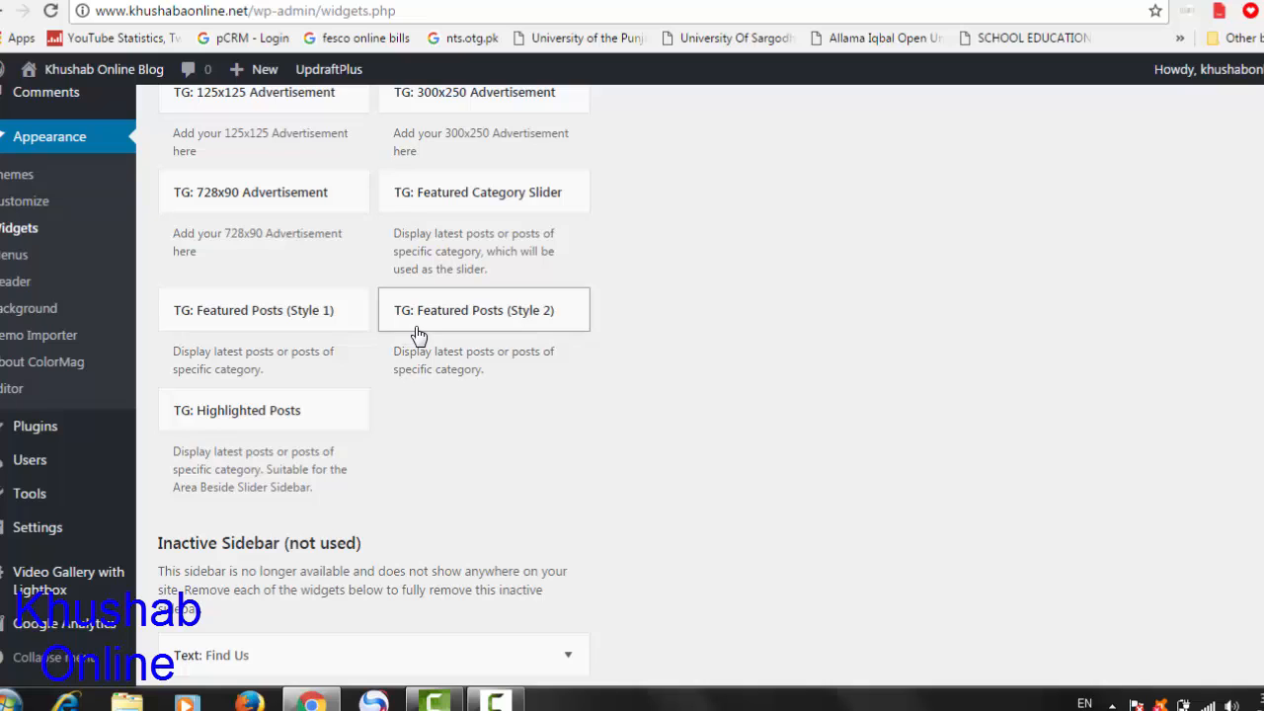
{"action": "left_click", "coordinate": [523, 314]}
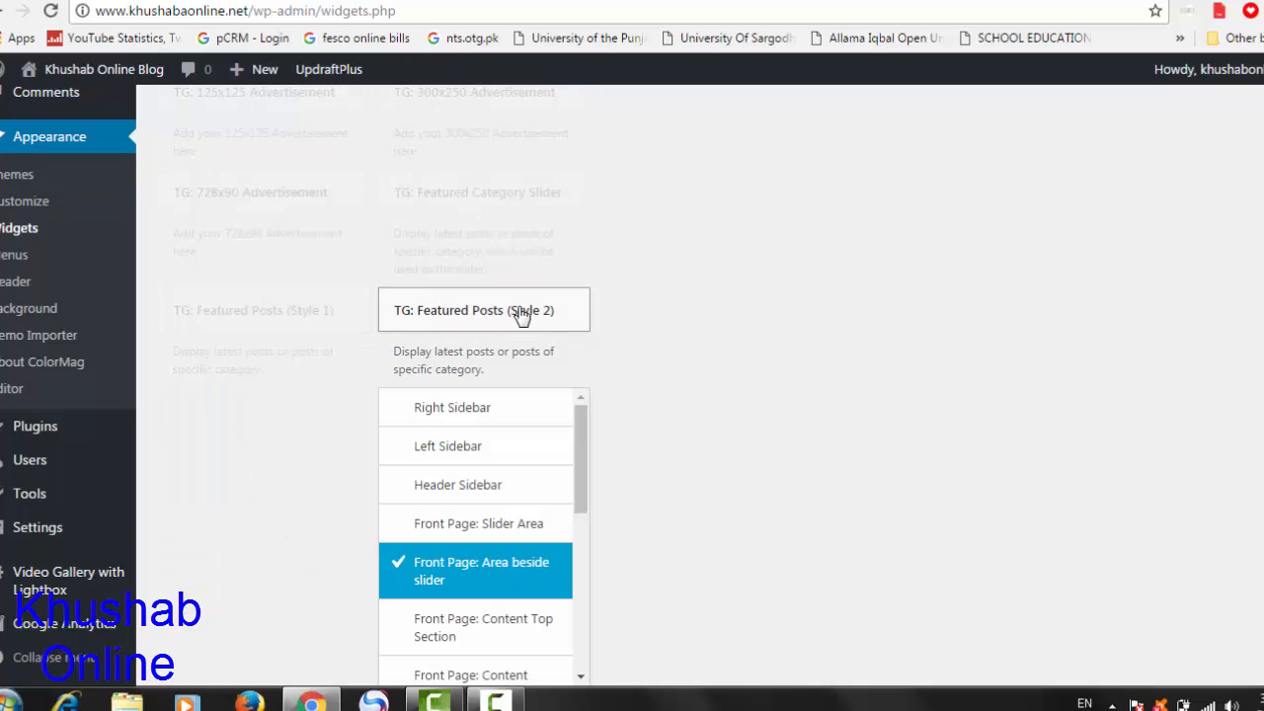
{"action": "left_click", "coordinate": [506, 631]}
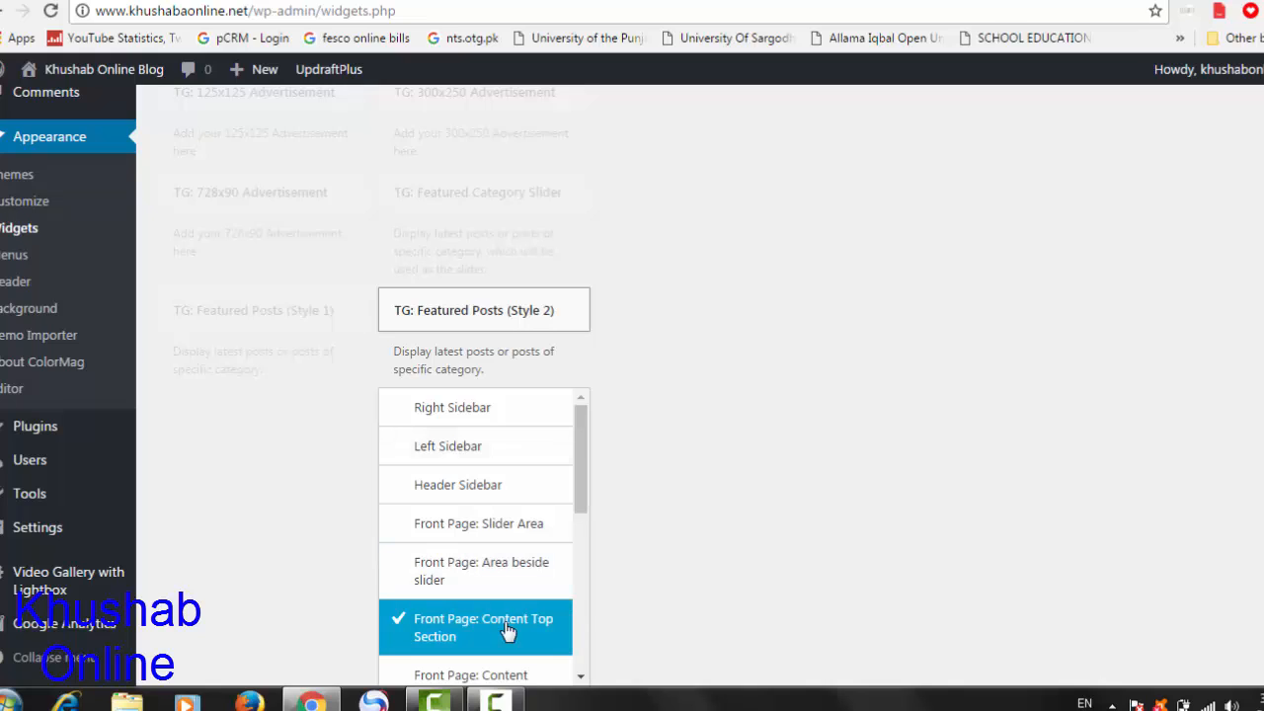
{"action": "scroll", "coordinate": [581, 679], "scroll_direction": "down", "scroll_amount": 5}
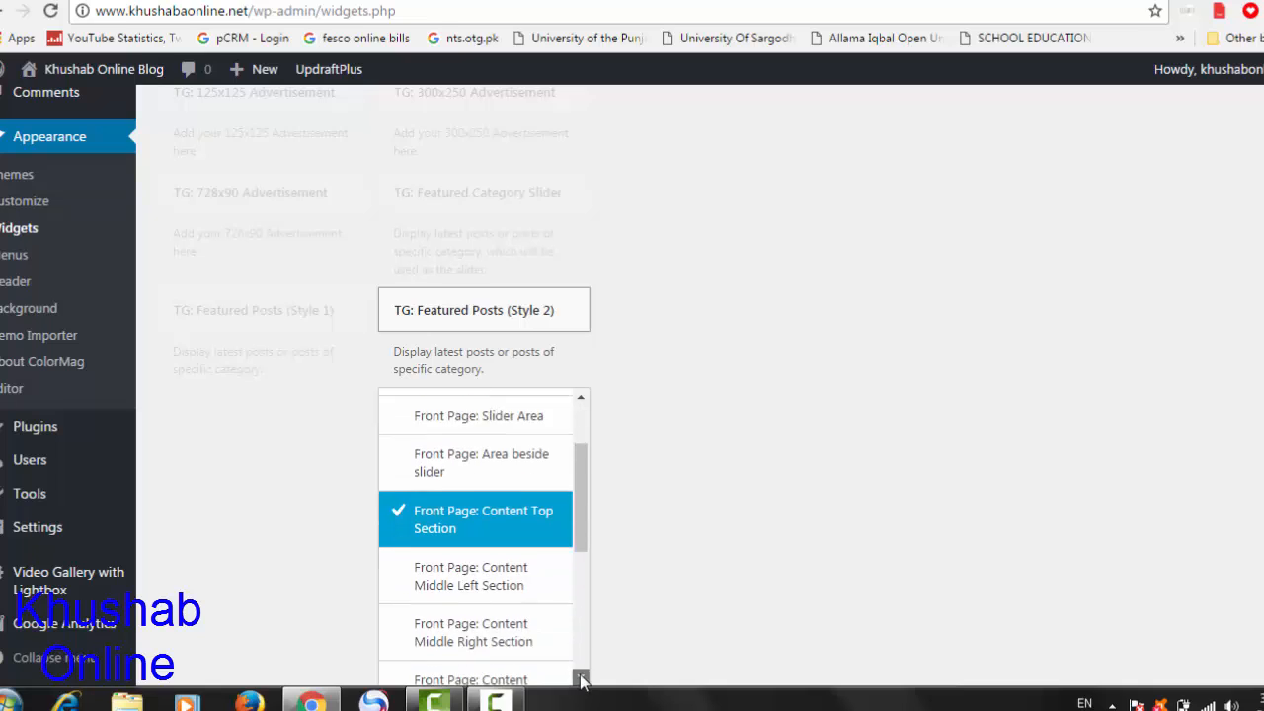
{"action": "scroll", "coordinate": [582, 680], "scroll_direction": "down", "scroll_amount": 3}
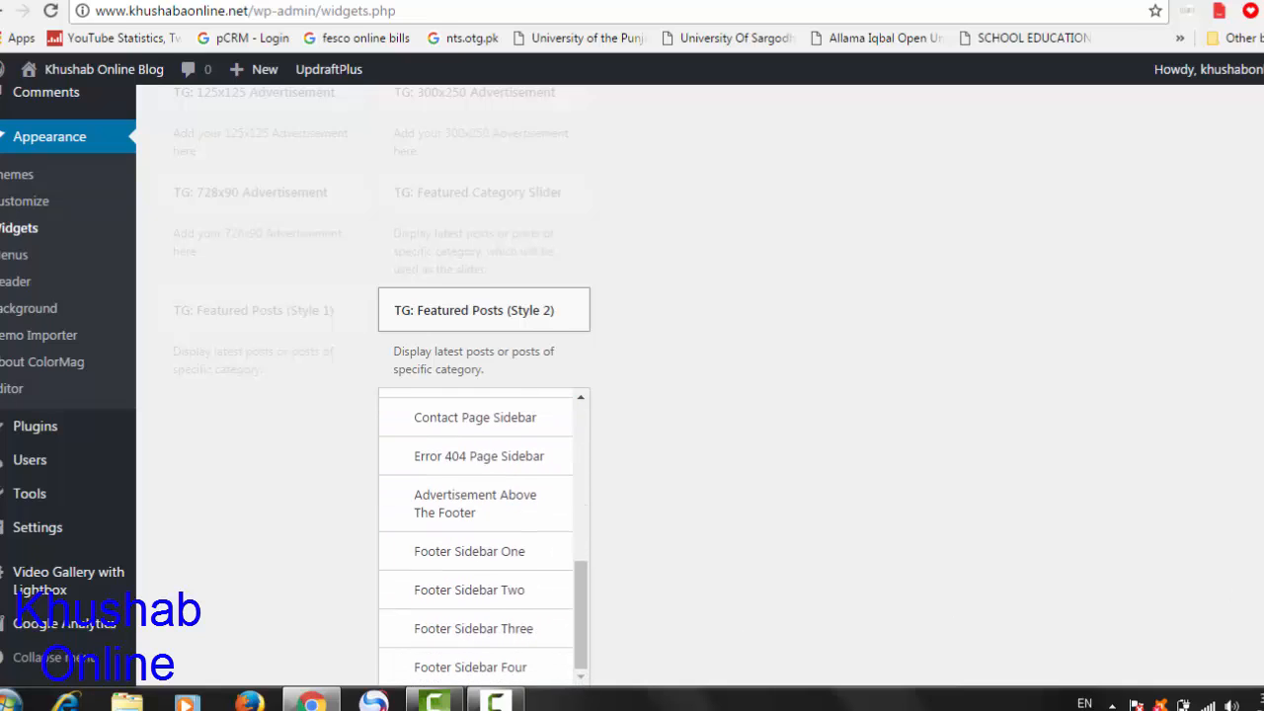
{"action": "scroll", "coordinate": [700, 385], "scroll_direction": "down", "scroll_amount": 2}
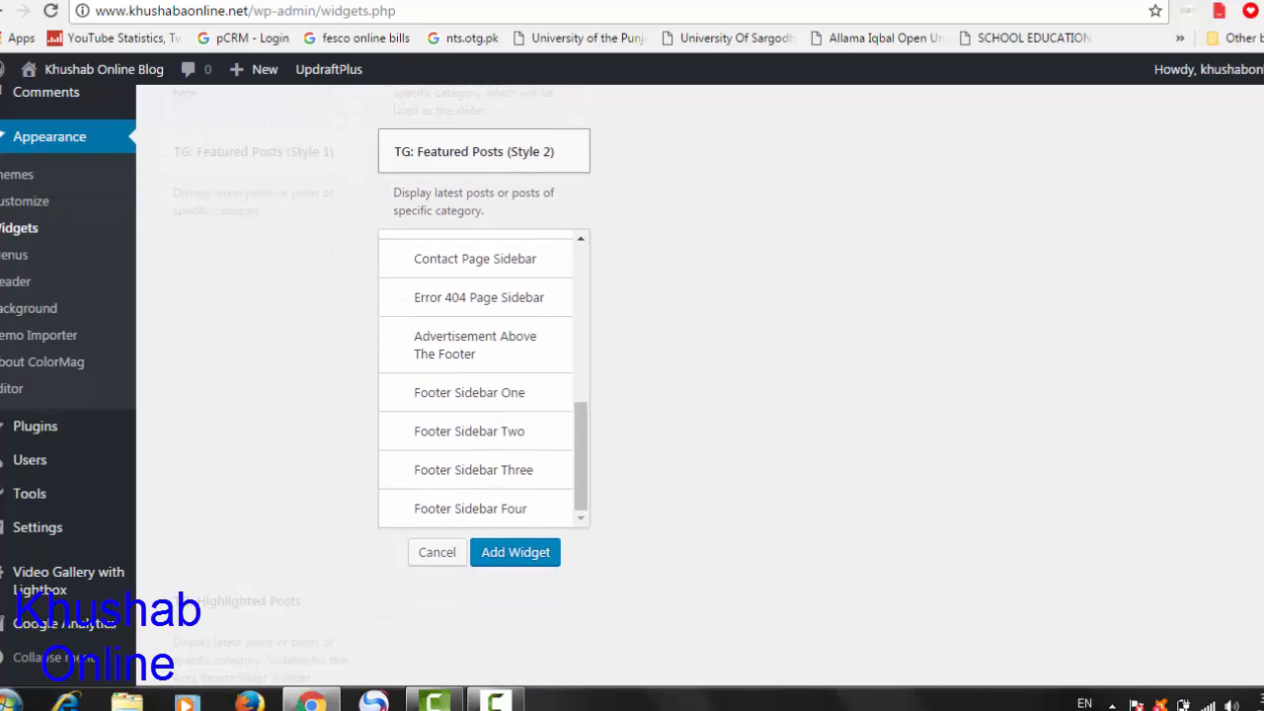
{"action": "left_click", "coordinate": [515, 552]}
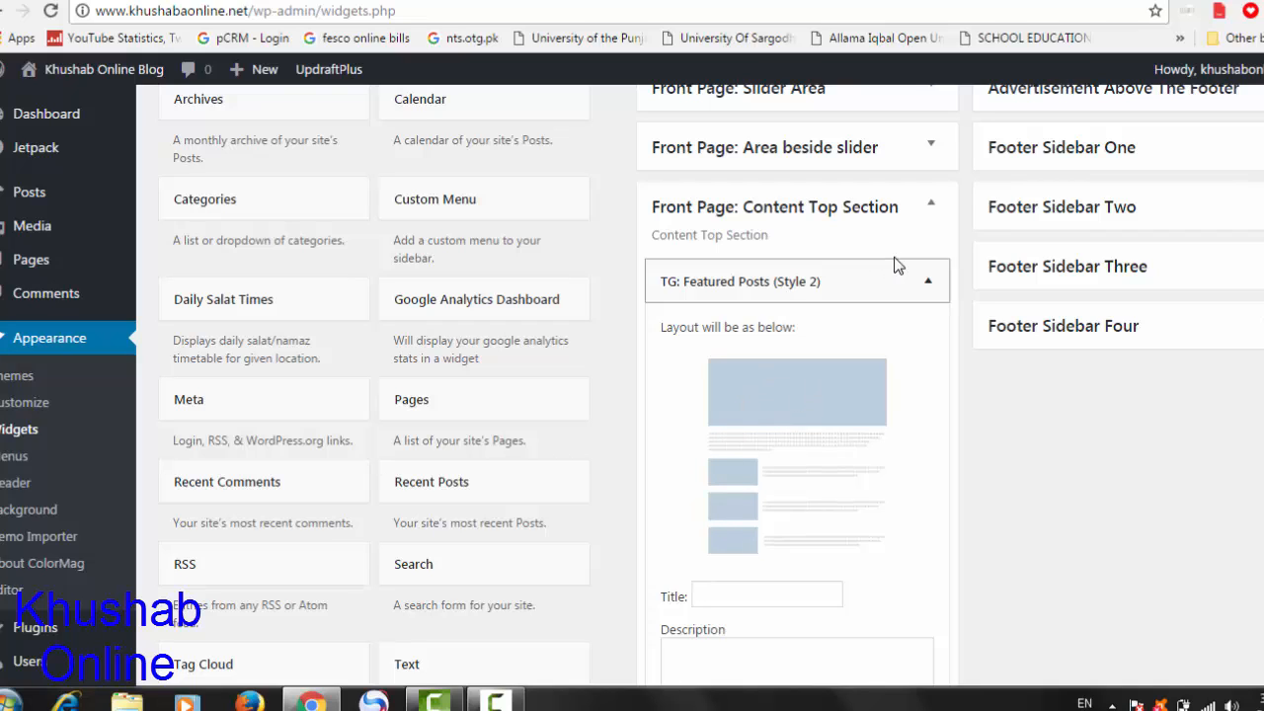
{"action": "left_click", "coordinate": [928, 283]}
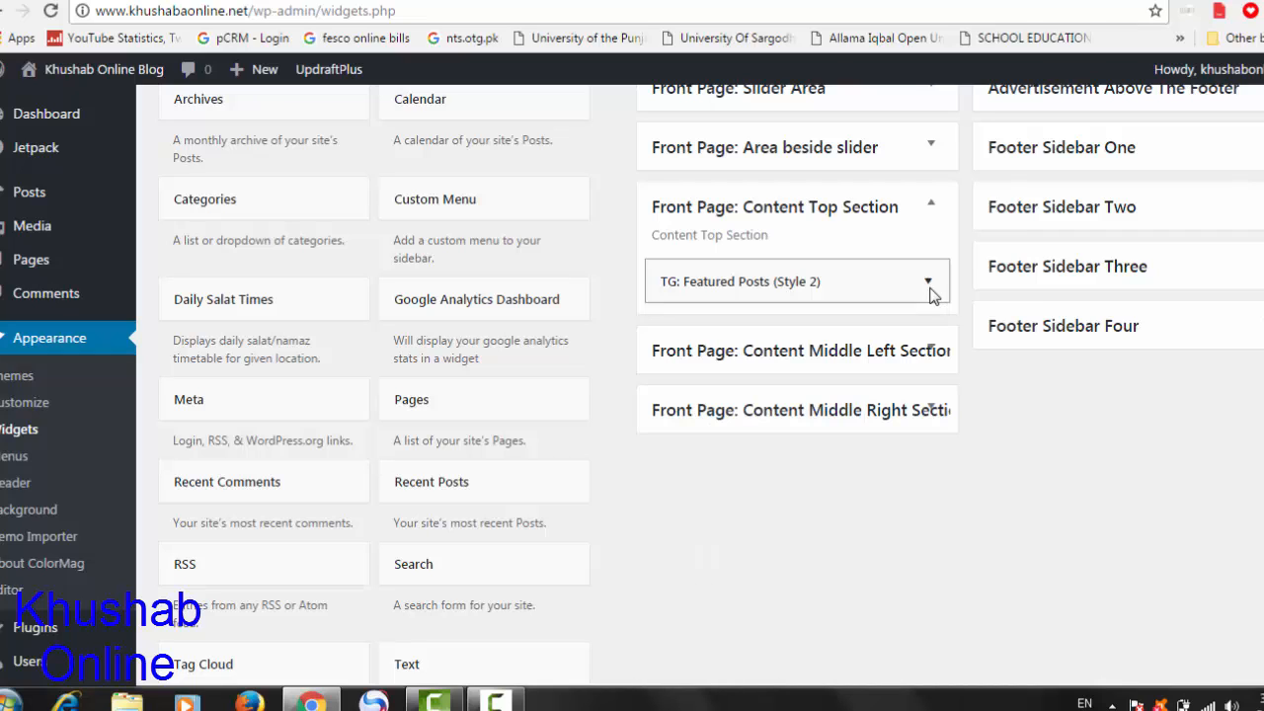
{"action": "left_click", "coordinate": [934, 209]}
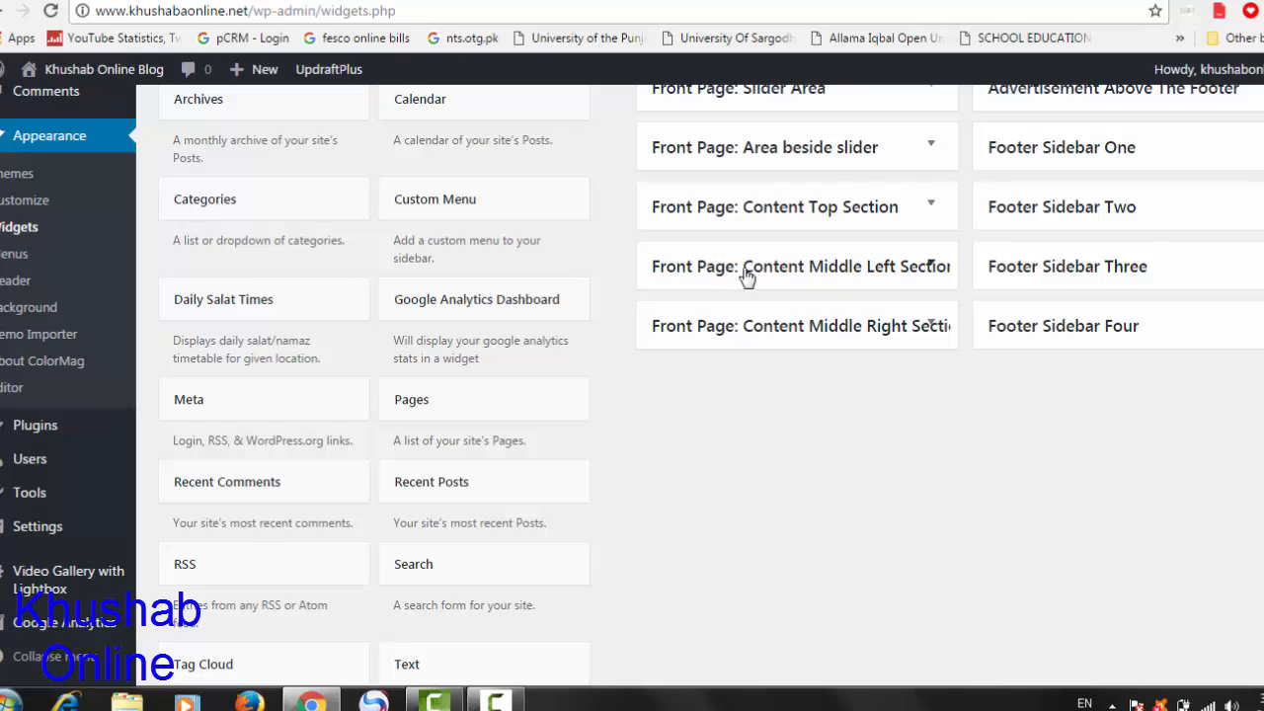
Add the TG: Featured Posts (Style 1) widget to the Front Page: Content Middle Left Section and collapse the widget
{"action": "left_click", "coordinate": [887, 269]}
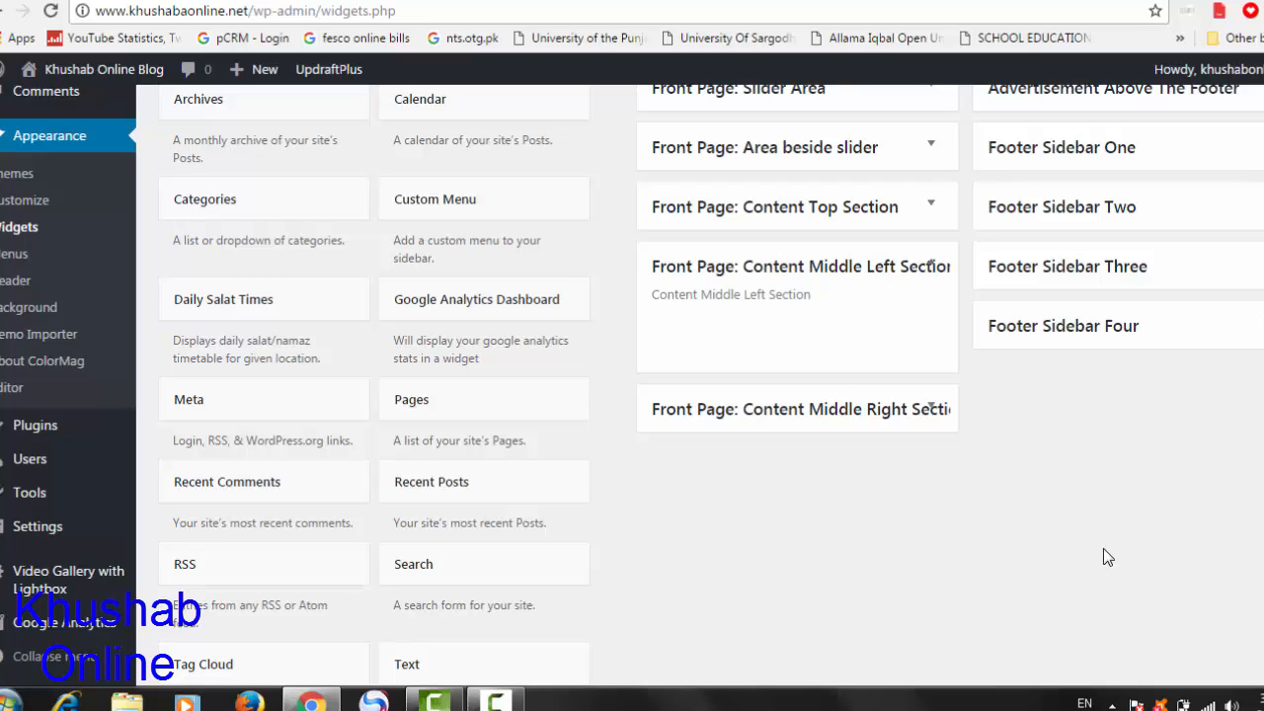
{"action": "scroll", "coordinate": [632, 384], "scroll_direction": "down", "scroll_amount": 6}
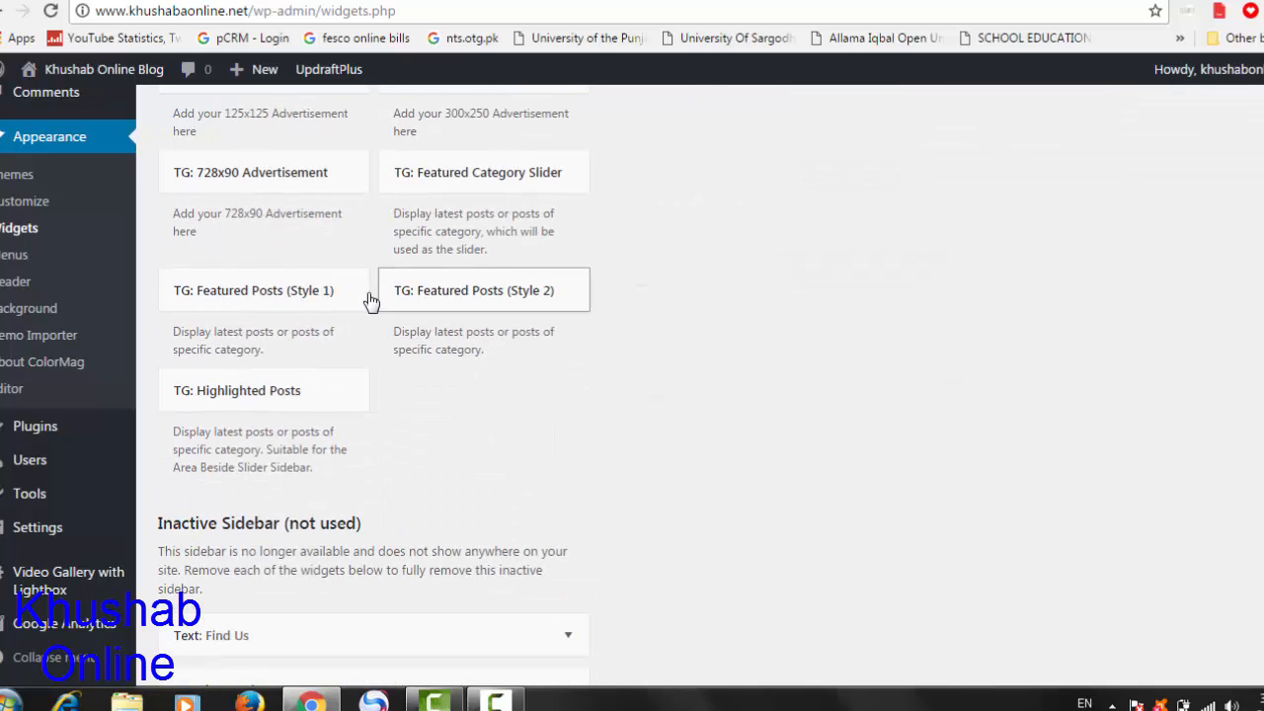
{"action": "left_click", "coordinate": [294, 301]}
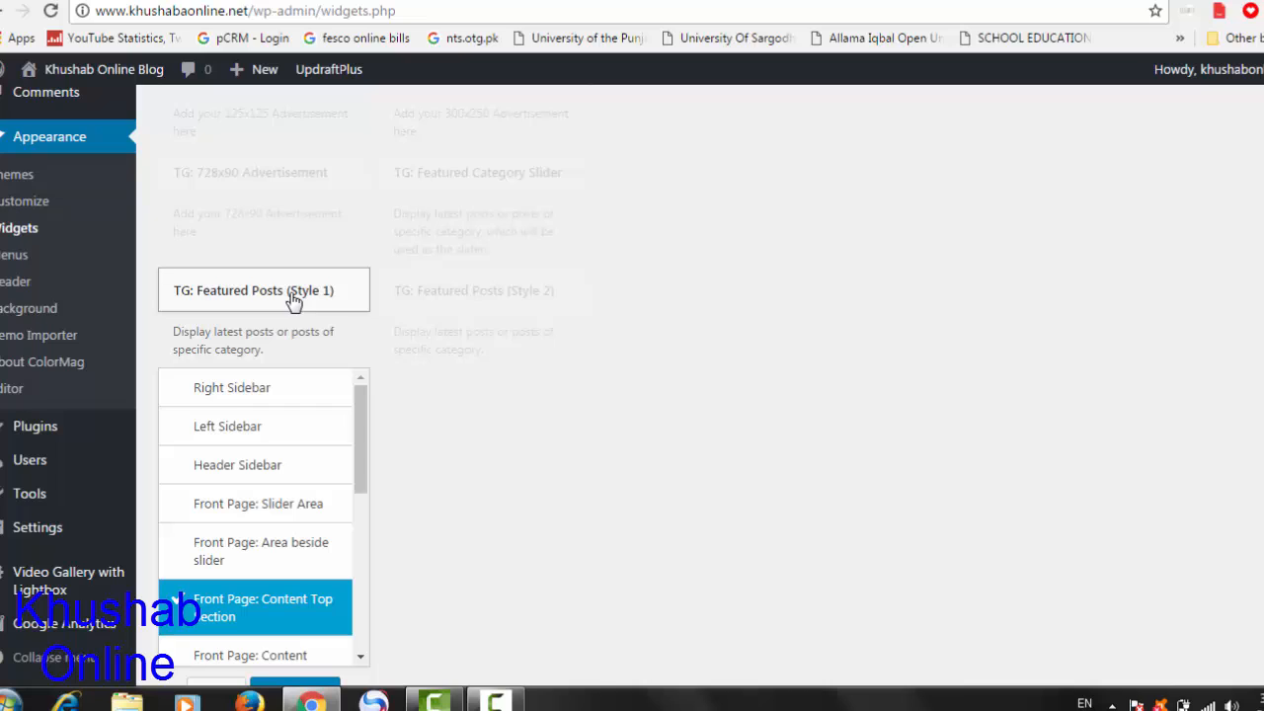
{"action": "left_click", "coordinate": [361, 659]}
{"action": "left_click", "coordinate": [362, 660]}
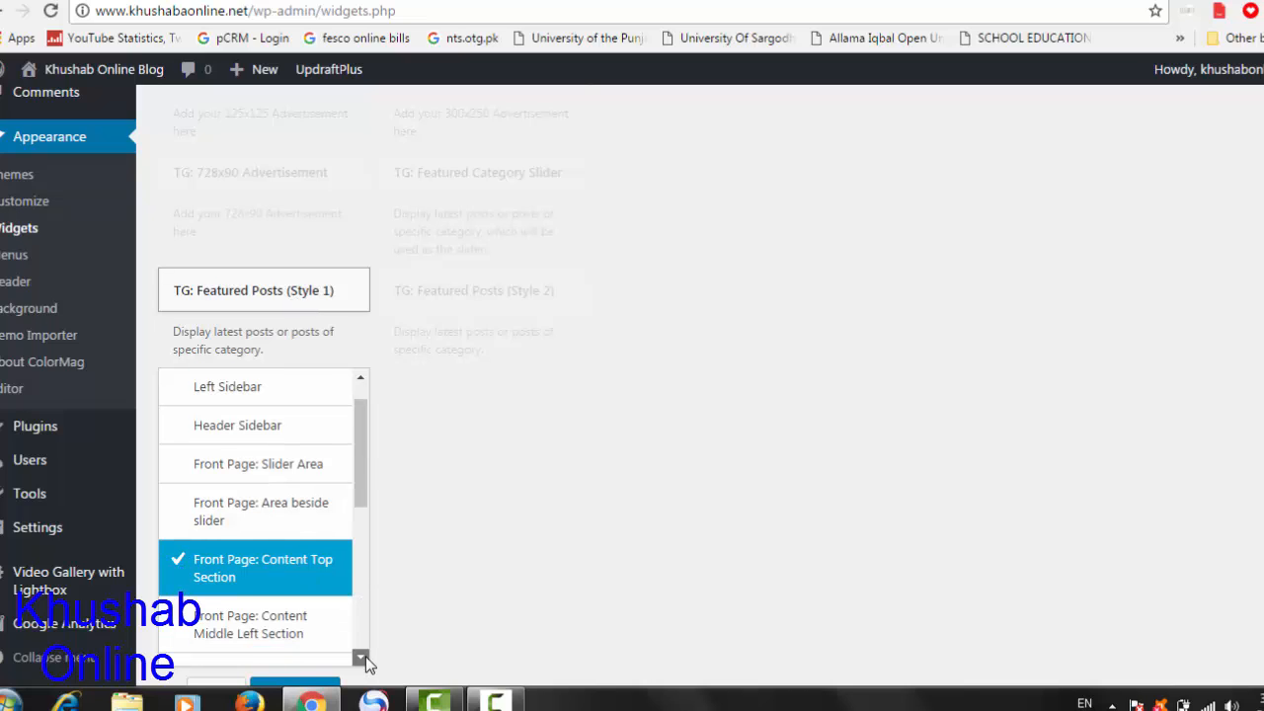
{"action": "left_click", "coordinate": [275, 602]}
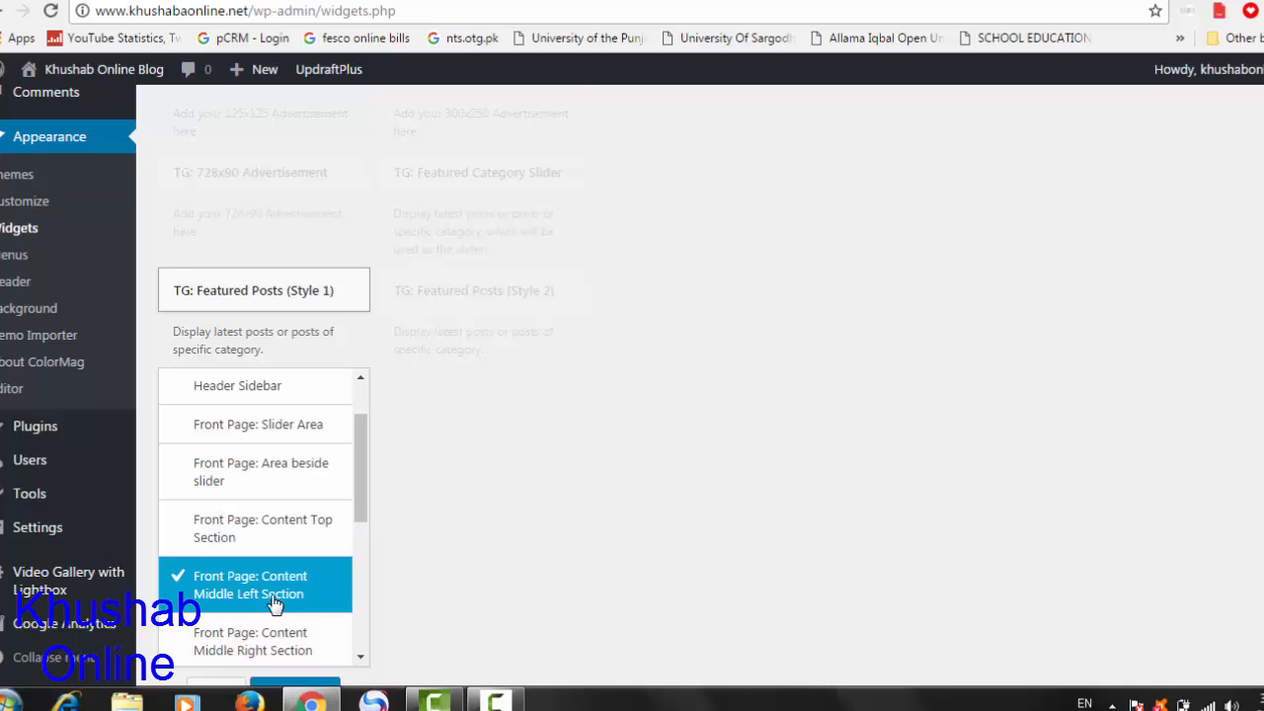
{"action": "left_click", "coordinate": [310, 683]}
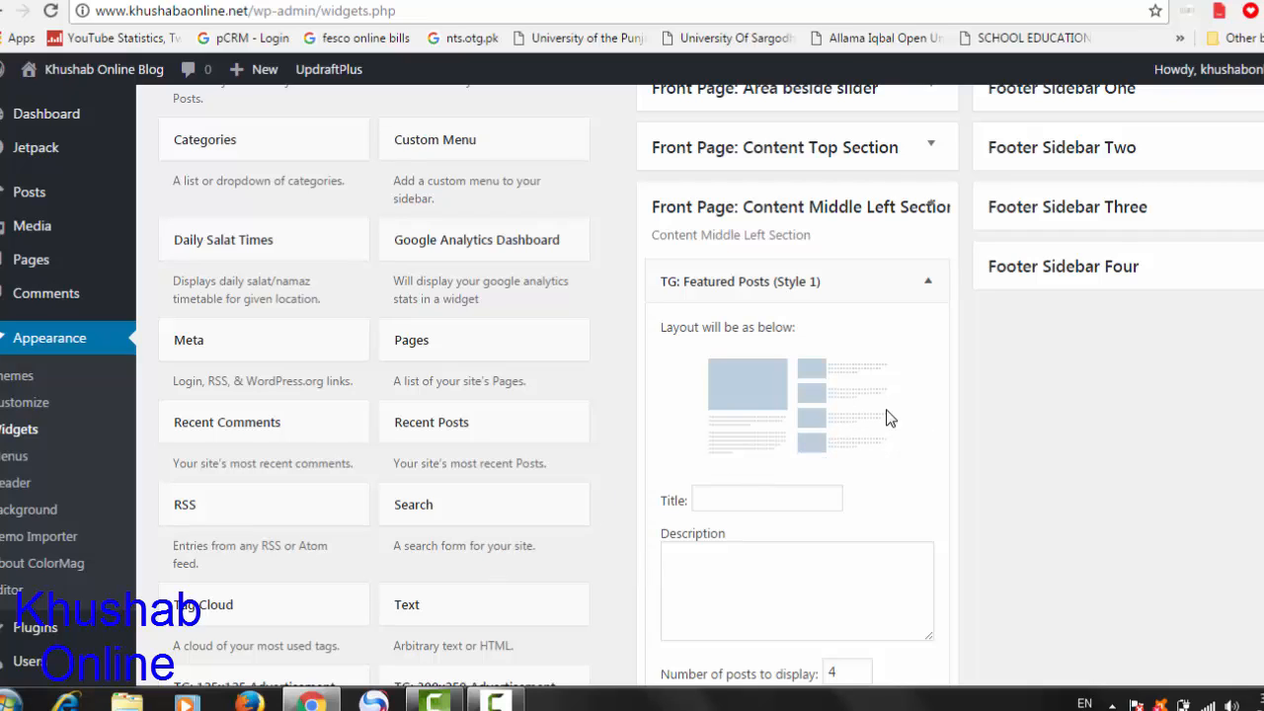
{"action": "left_click", "coordinate": [928, 284]}
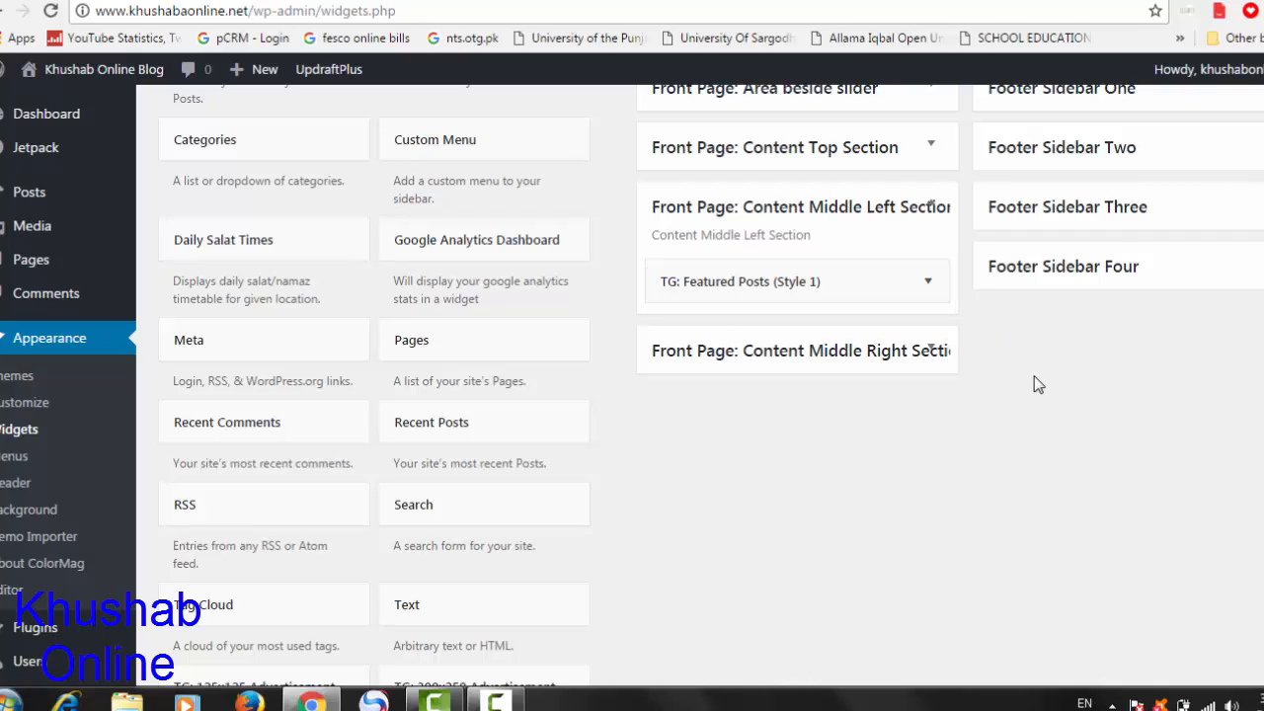
Review the Featured Posts (Style 1) widget's post source and category options in the Content Middle Left Section without changing them
{"action": "left_click", "coordinate": [931, 287]}
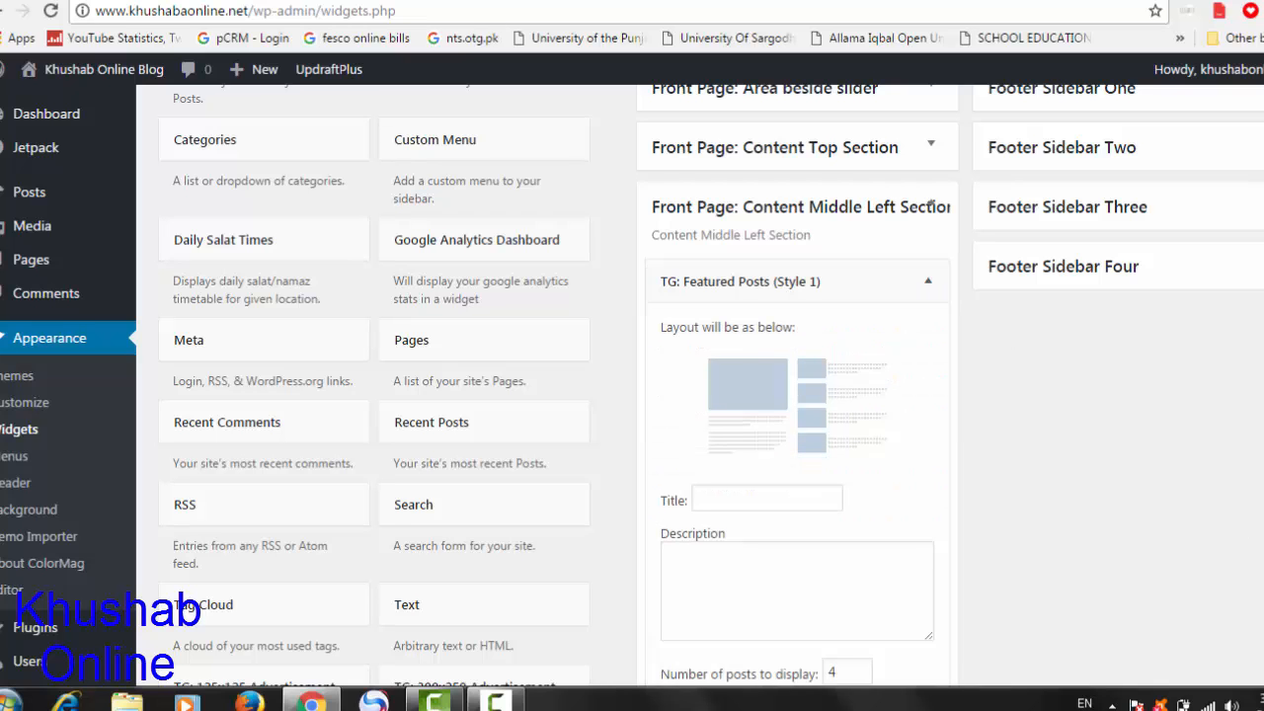
{"action": "scroll", "coordinate": [1086, 494], "scroll_direction": "down", "scroll_amount": 3}
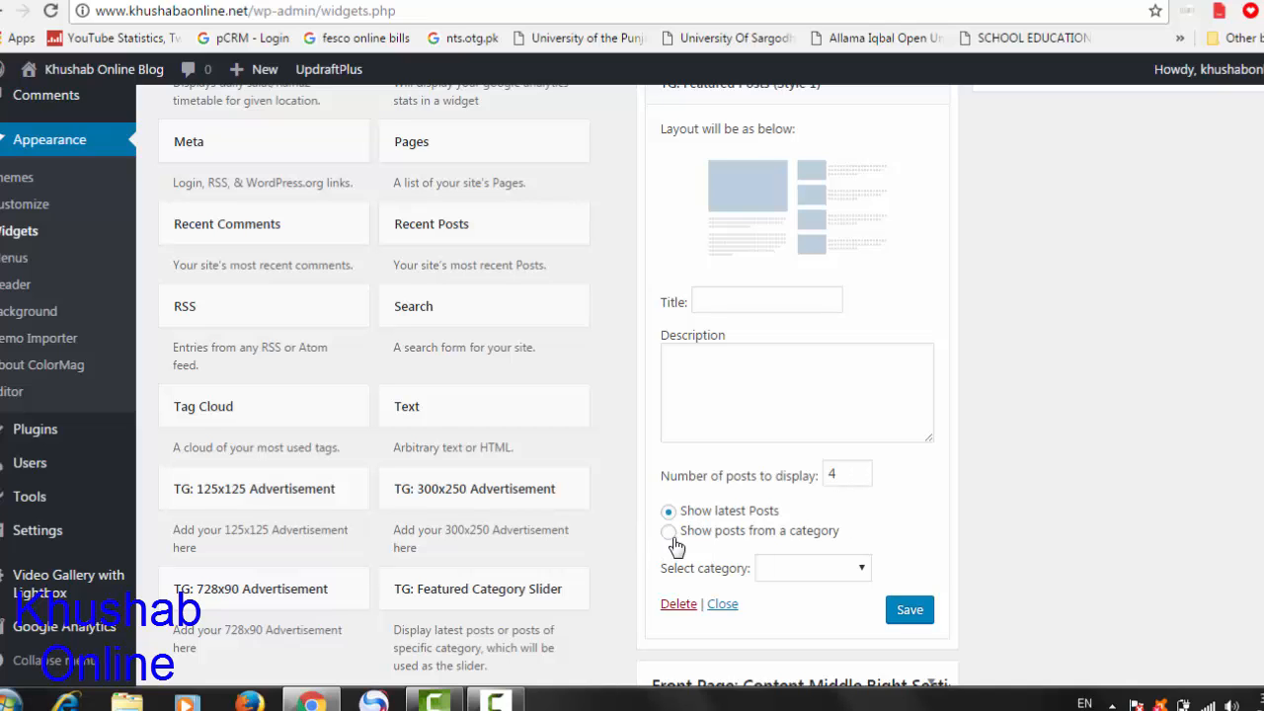
{"action": "left_click", "coordinate": [861, 573]}
{"action": "left_click", "coordinate": [928, 525]}
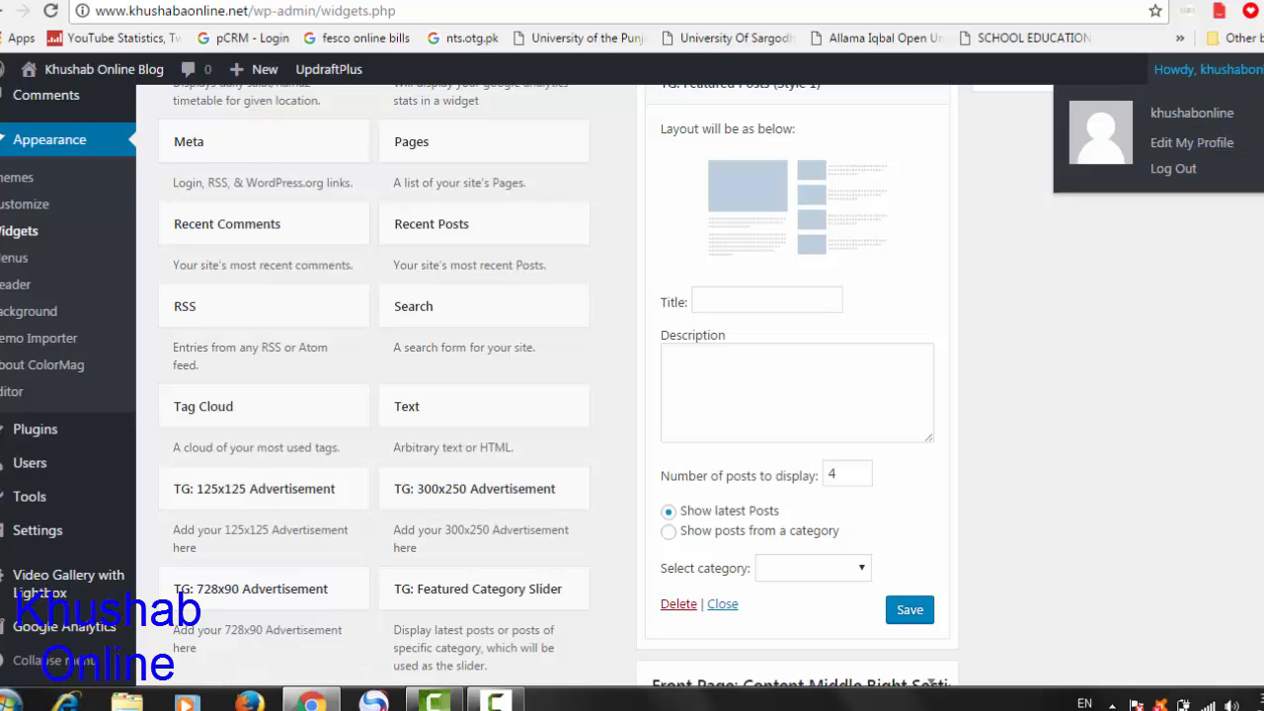
{"action": "scroll", "coordinate": [931, 146], "scroll_direction": "up", "scroll_amount": 2}
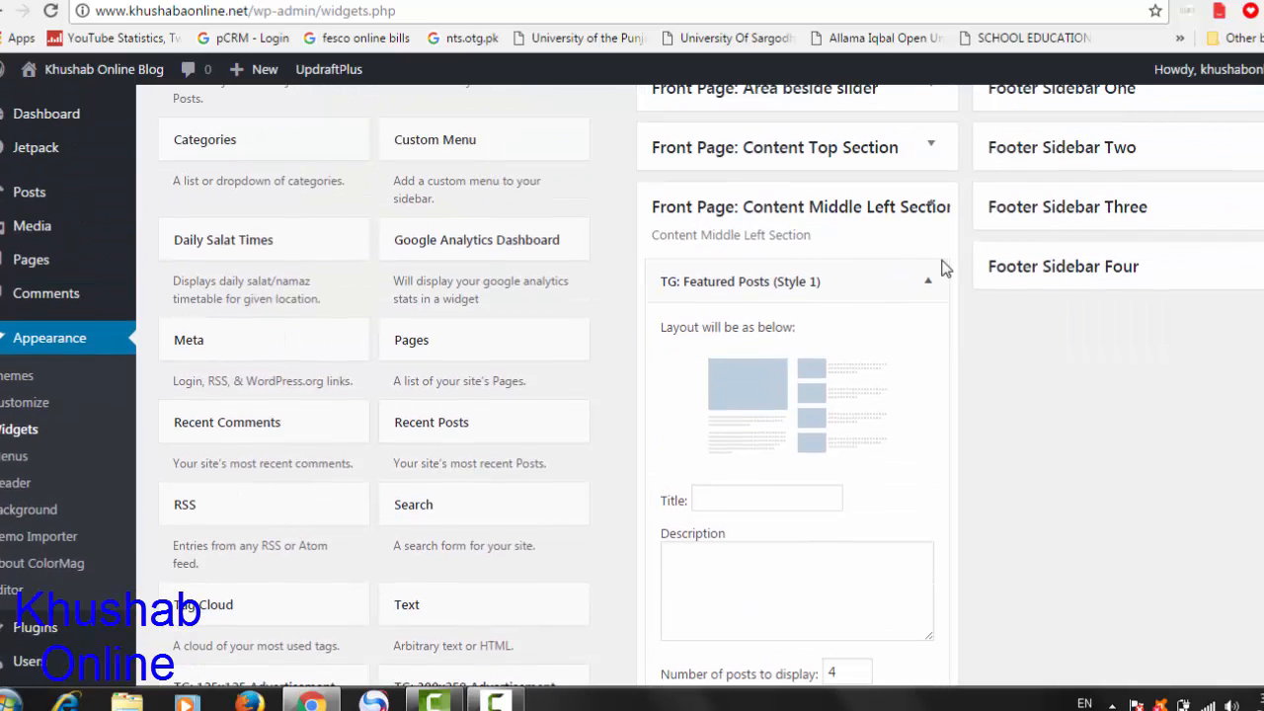
{"action": "left_click", "coordinate": [926, 283]}
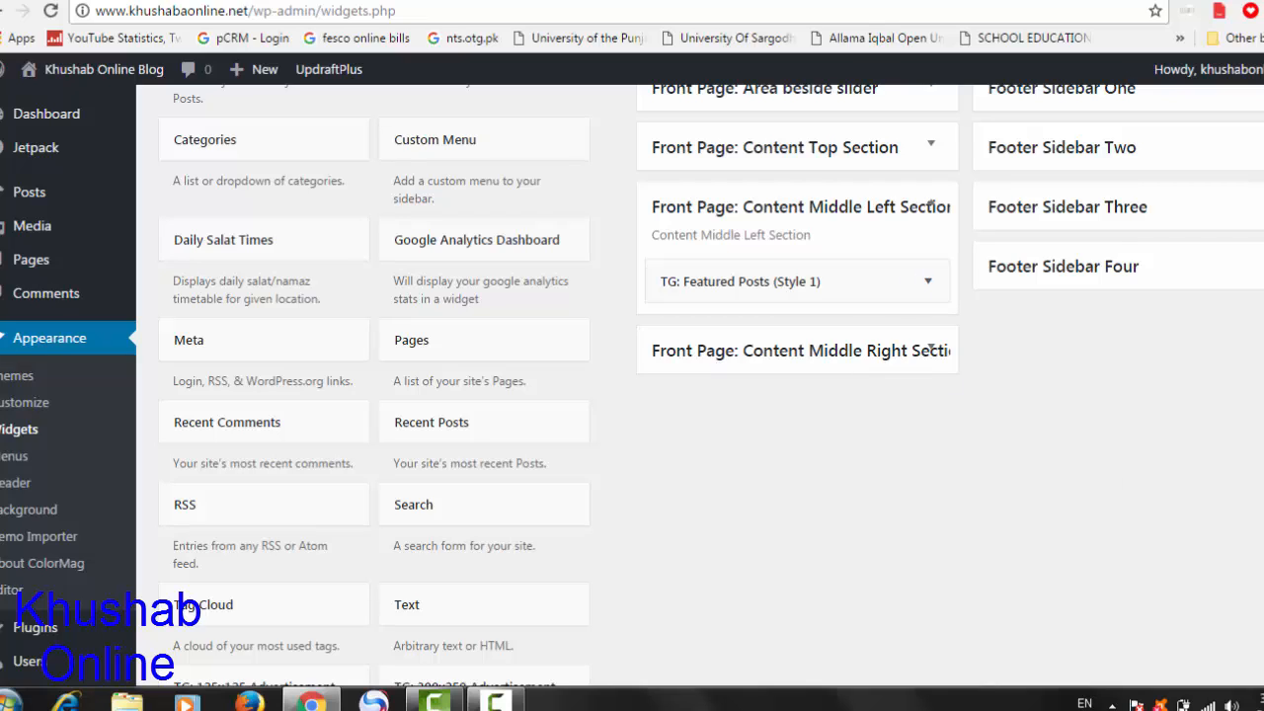
Add the TG: Featured Posts (Style 1) widget to the Front Page: Content Middle Right Section and collapse the widget
{"action": "scroll", "coordinate": [967, 568], "scroll_direction": "down", "scroll_amount": 6}
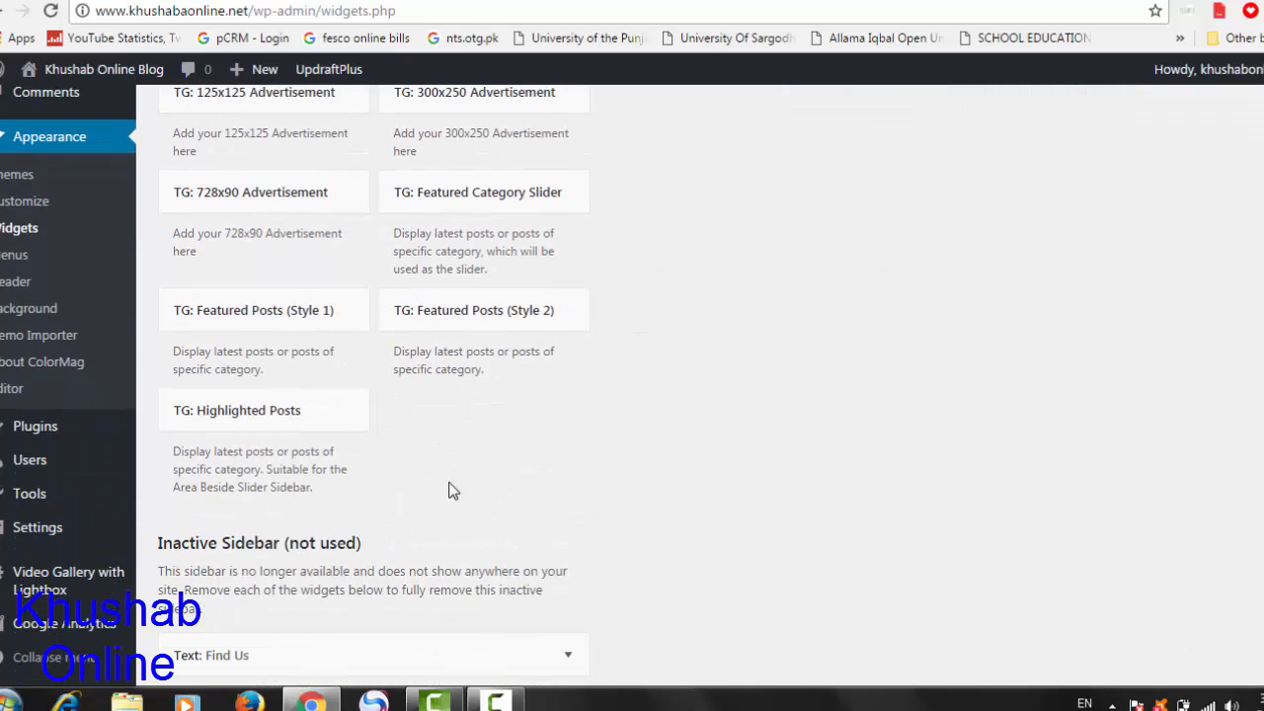
{"action": "left_click", "coordinate": [302, 312]}
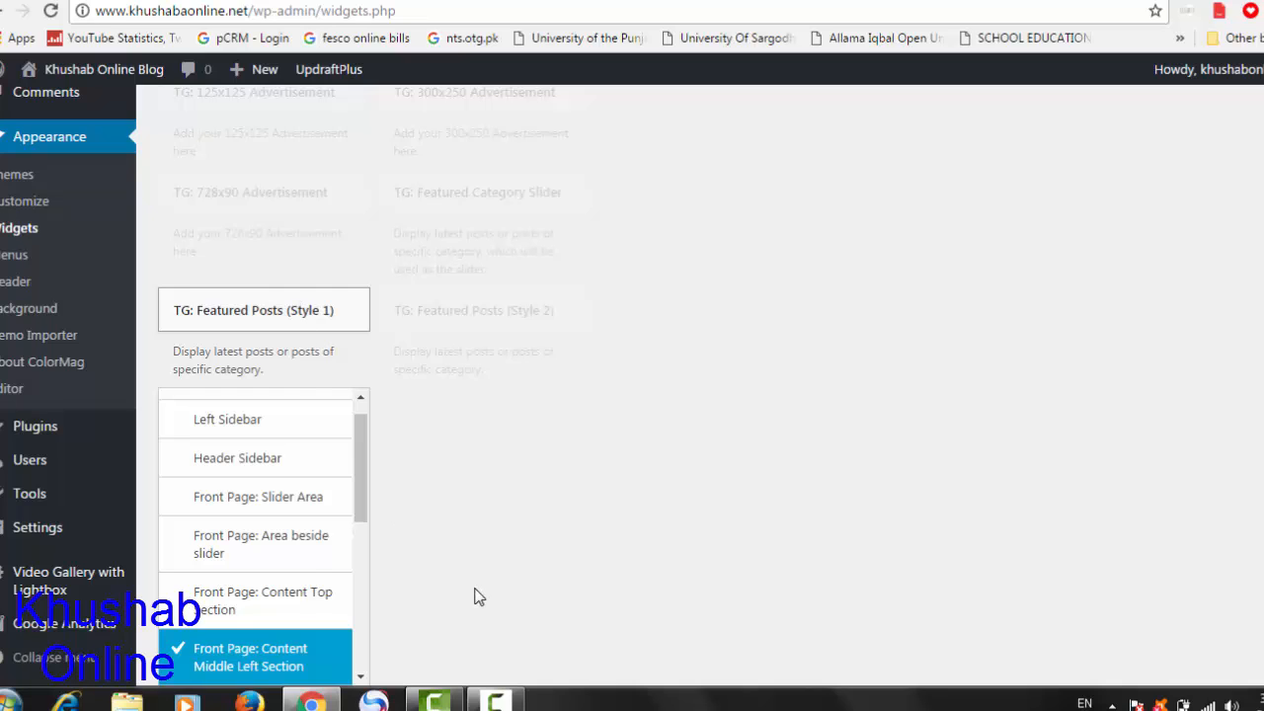
{"action": "key", "text": "Down"}
{"action": "key", "text": "Down"}
{"action": "key", "text": "Down"}
{"action": "key", "text": "Down"}
{"action": "key", "text": "Down"}
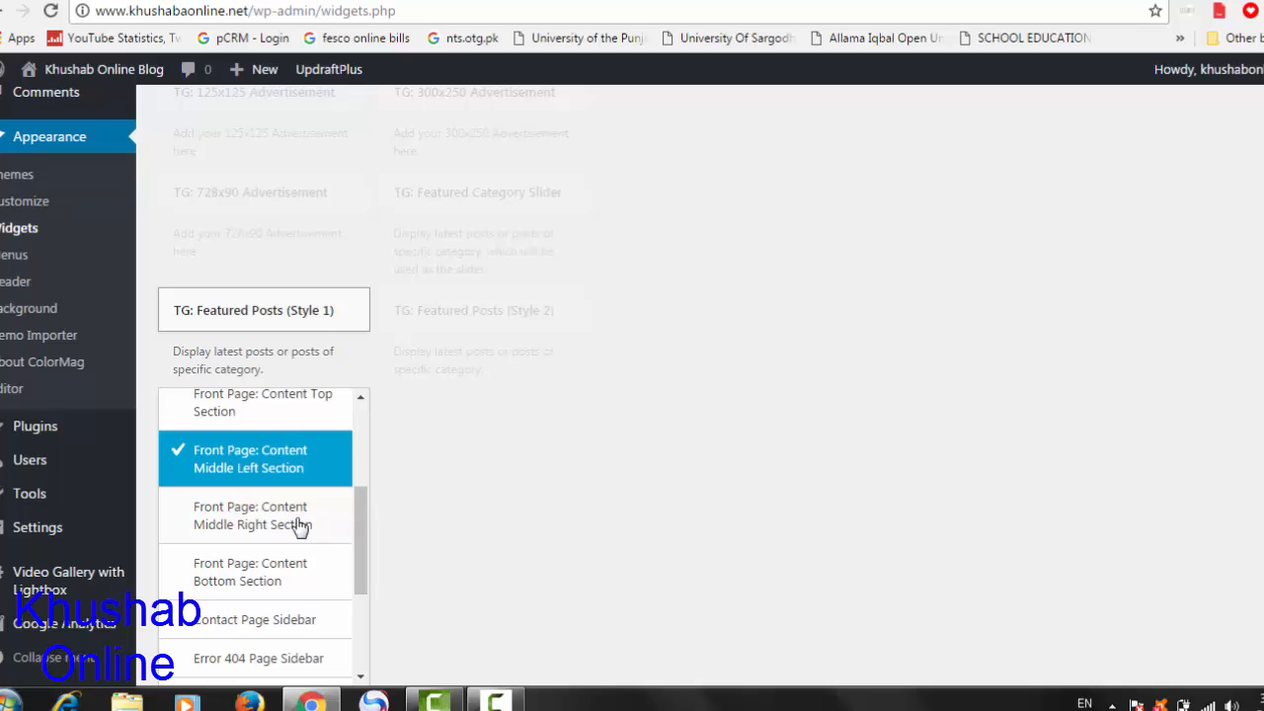
{"action": "left_click", "coordinate": [262, 525]}
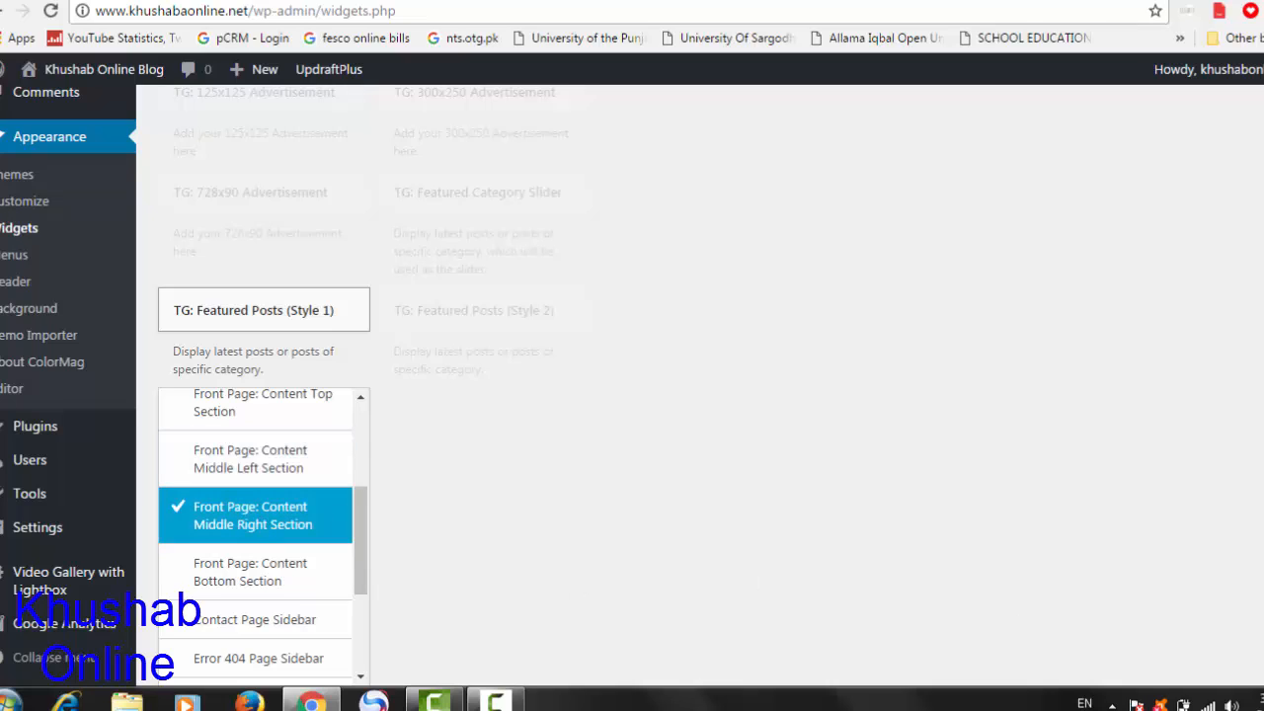
{"action": "scroll", "coordinate": [748, 507], "scroll_direction": "down", "scroll_amount": 3}
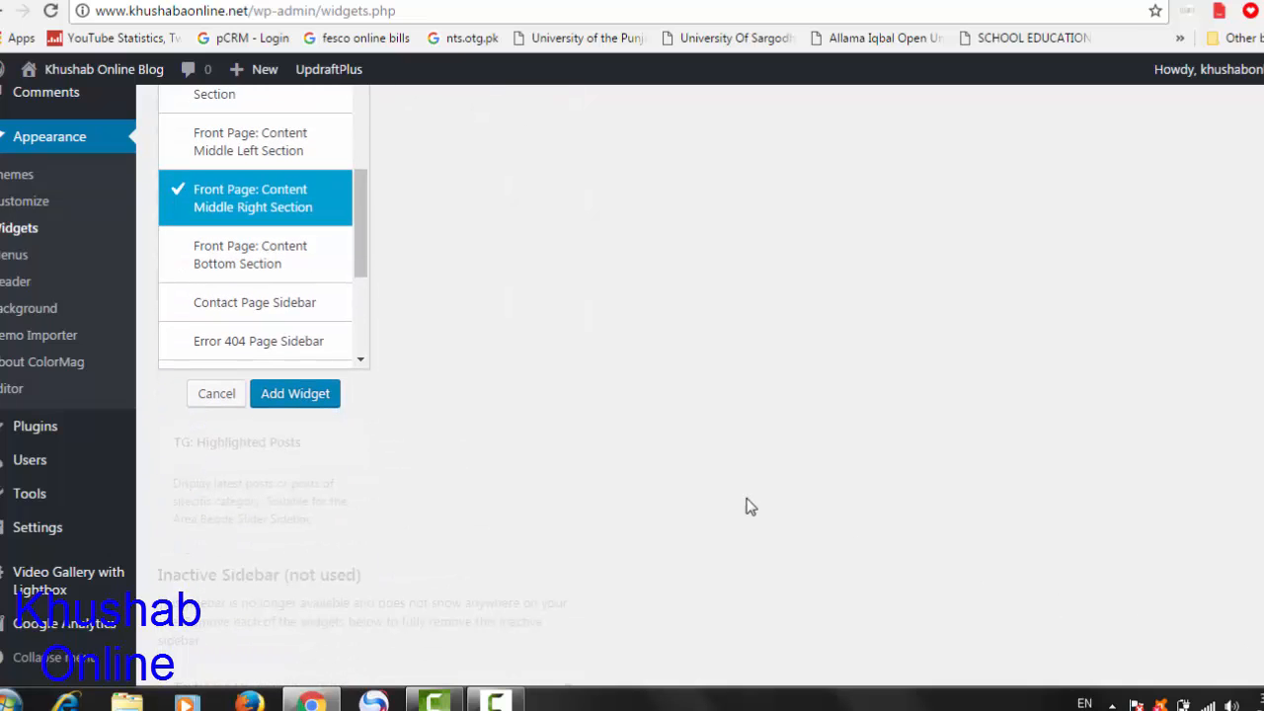
{"action": "left_click", "coordinate": [292, 401]}
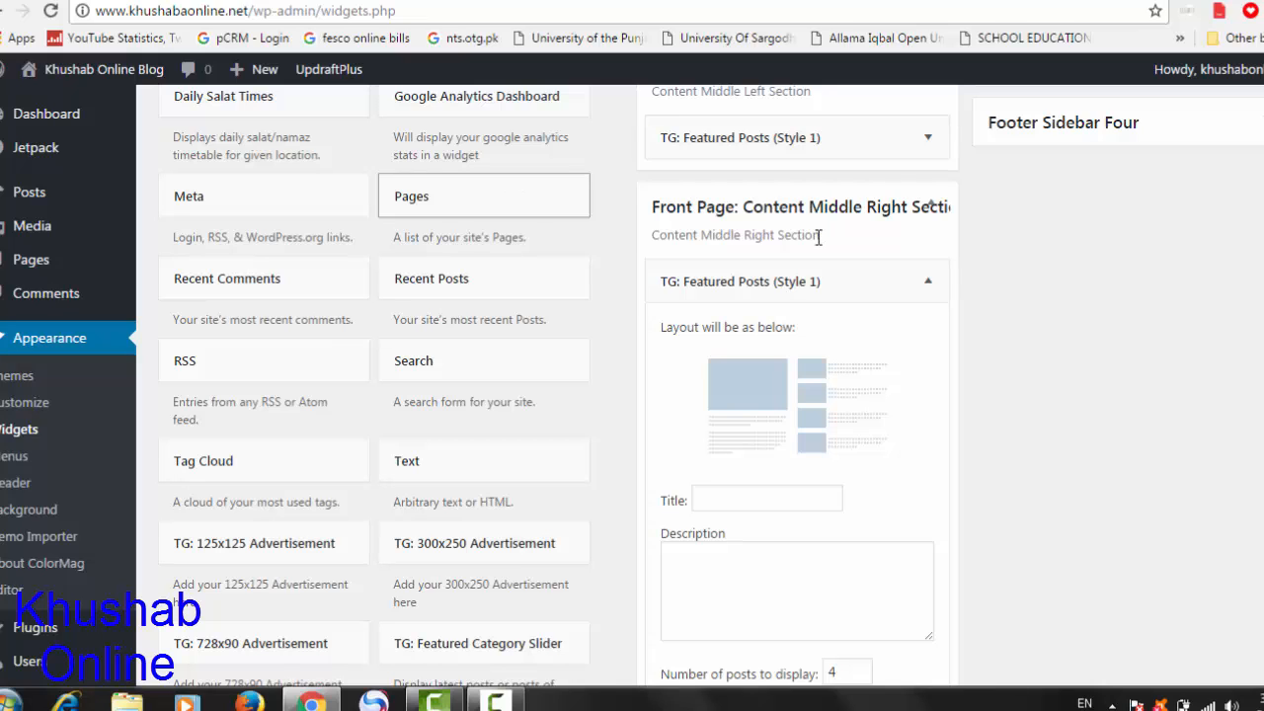
{"action": "left_click", "coordinate": [928, 284]}
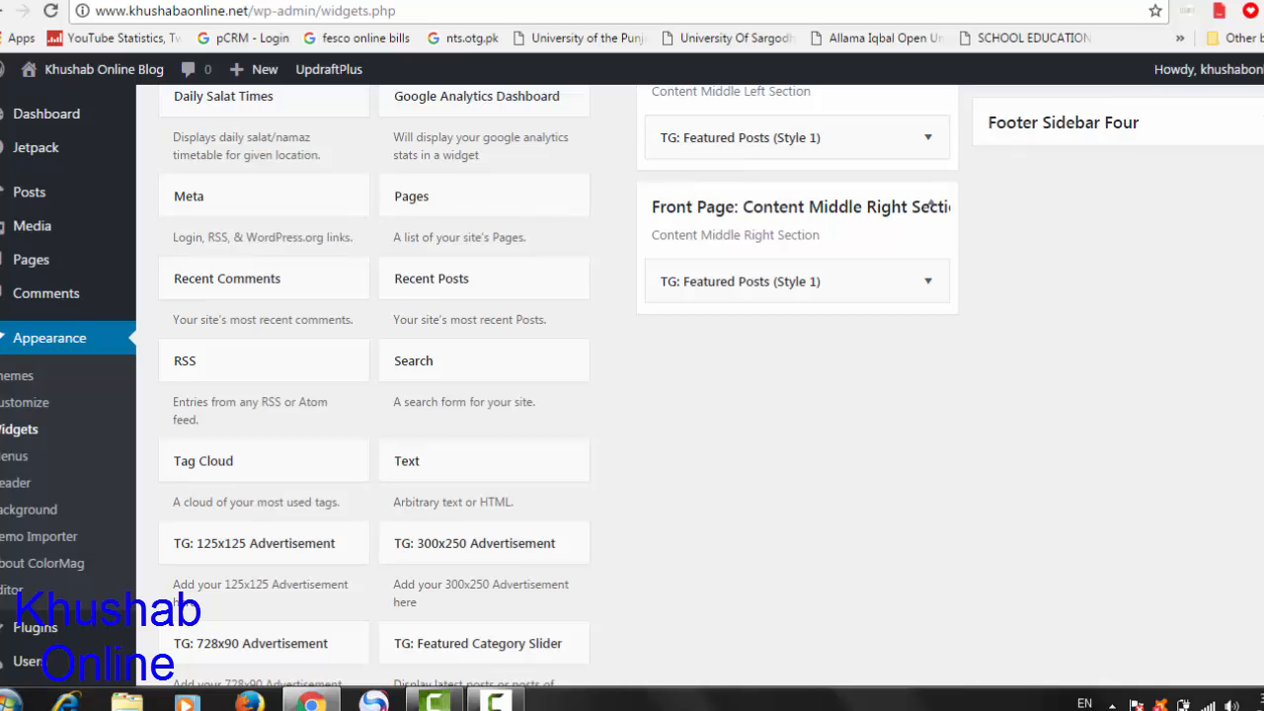
Expand the Front Page: Content Bottom Section to check its contents and collapse it again
{"action": "scroll", "coordinate": [791, 385], "scroll_direction": "up", "scroll_amount": 5}
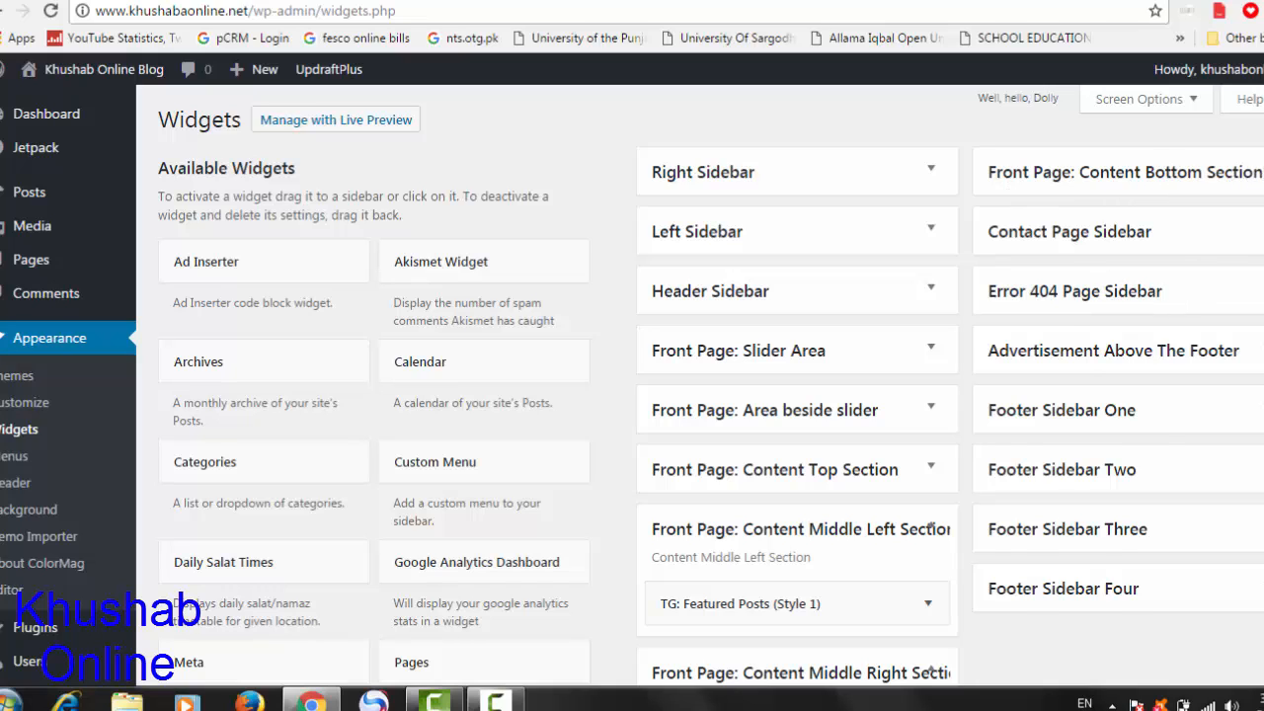
{"action": "left_click", "coordinate": [1260, 173]}
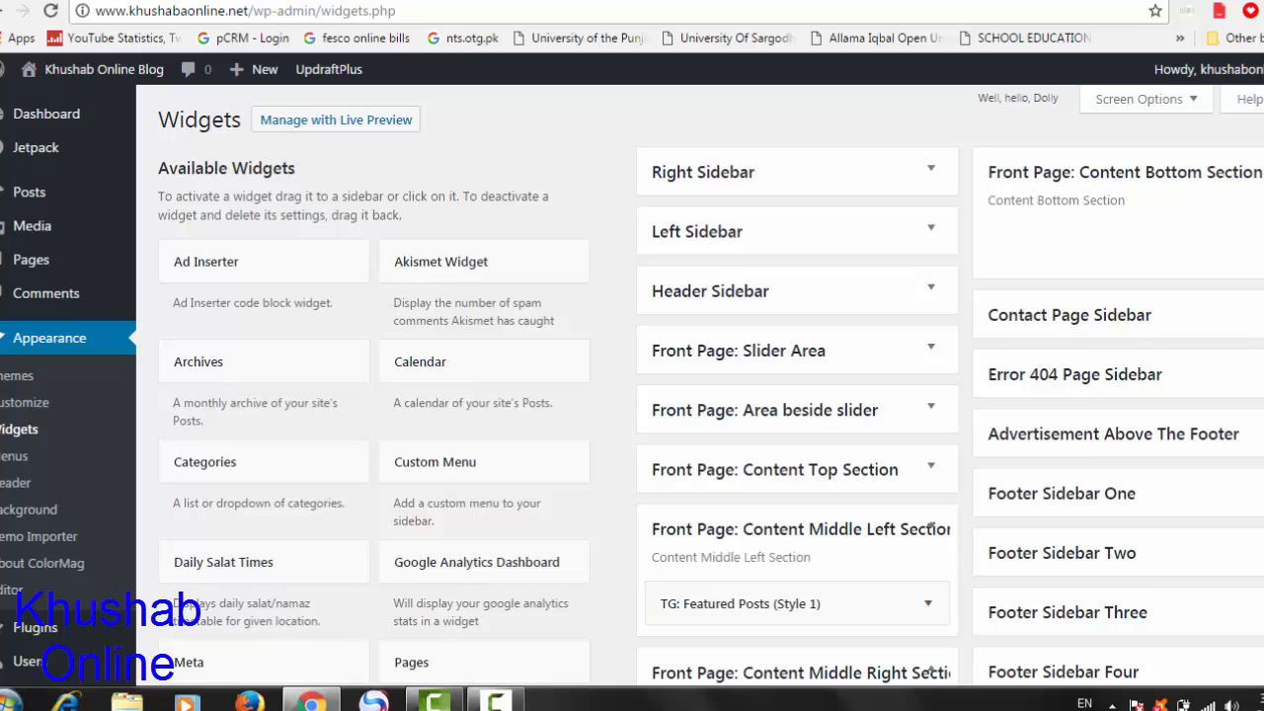
{"action": "left_click", "coordinate": [1261, 173]}
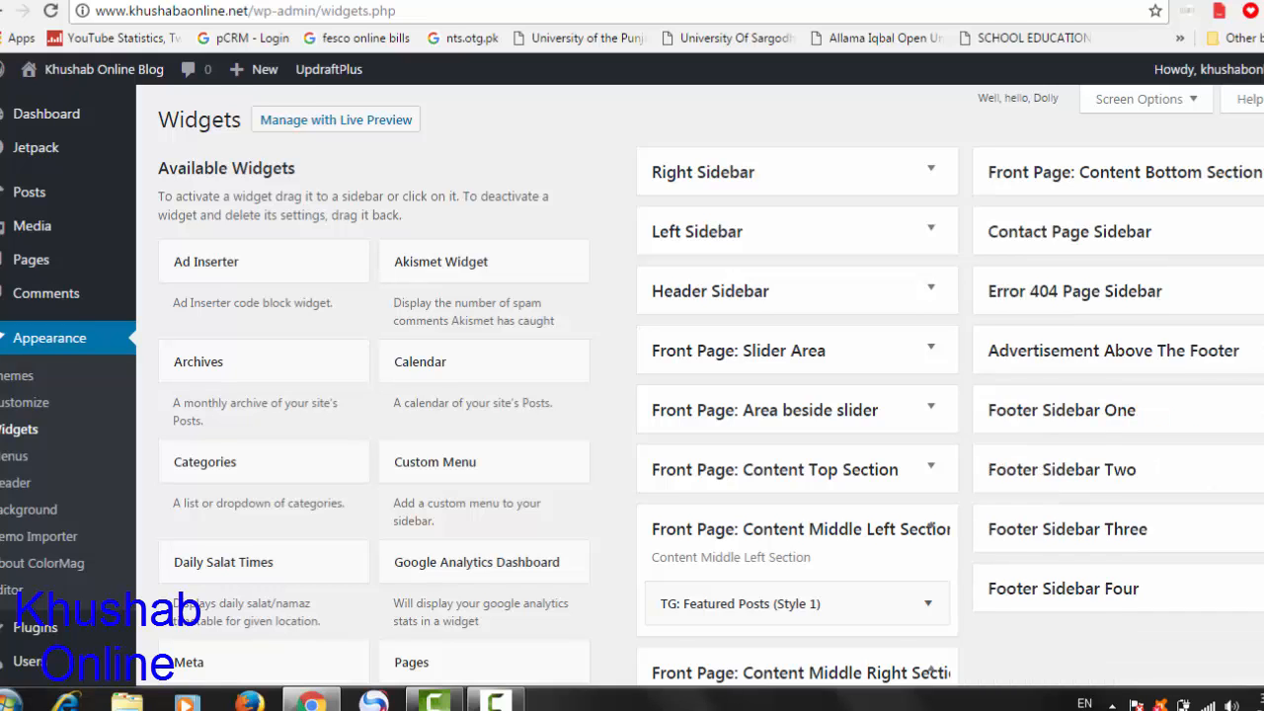
Look through the available TG widgets, the inactive sidebars and the Inactive Widgets list
{"action": "scroll", "coordinate": [632, 385], "scroll_direction": "down", "scroll_amount": 6}
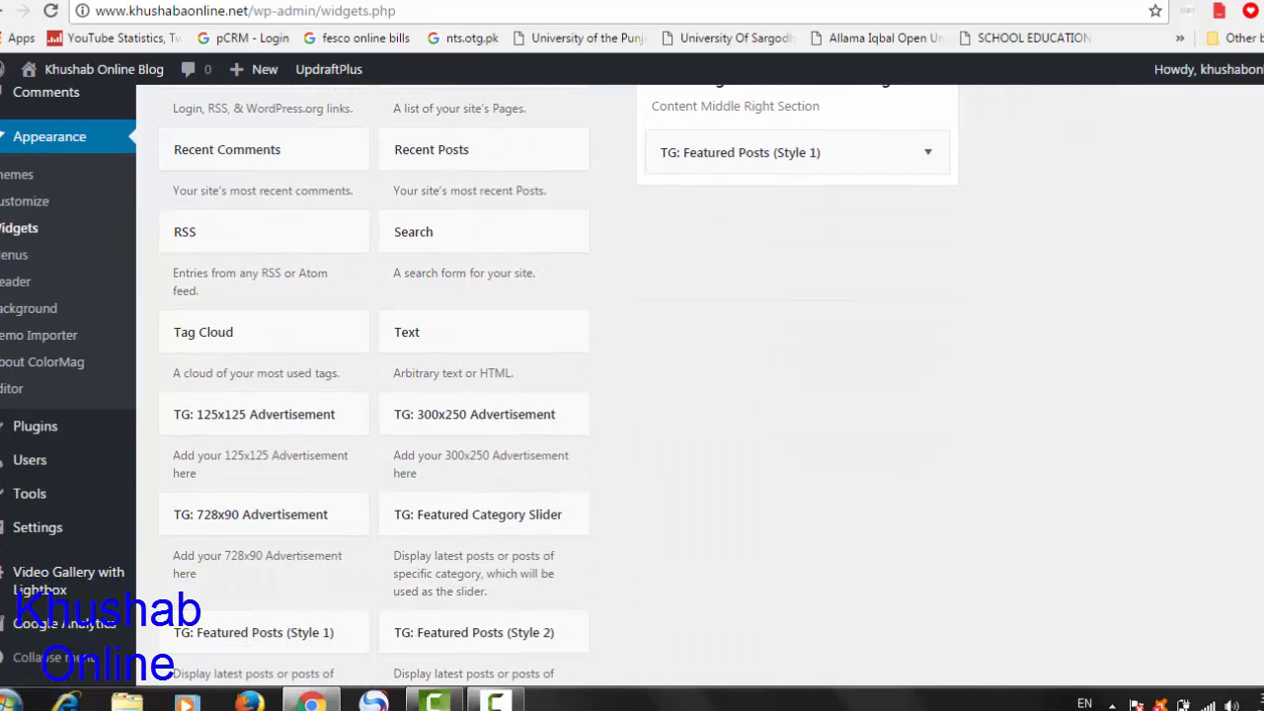
{"action": "scroll", "coordinate": [558, 386], "scroll_direction": "down", "scroll_amount": 1}
{"action": "scroll", "coordinate": [558, 386], "scroll_direction": "down", "scroll_amount": 3}
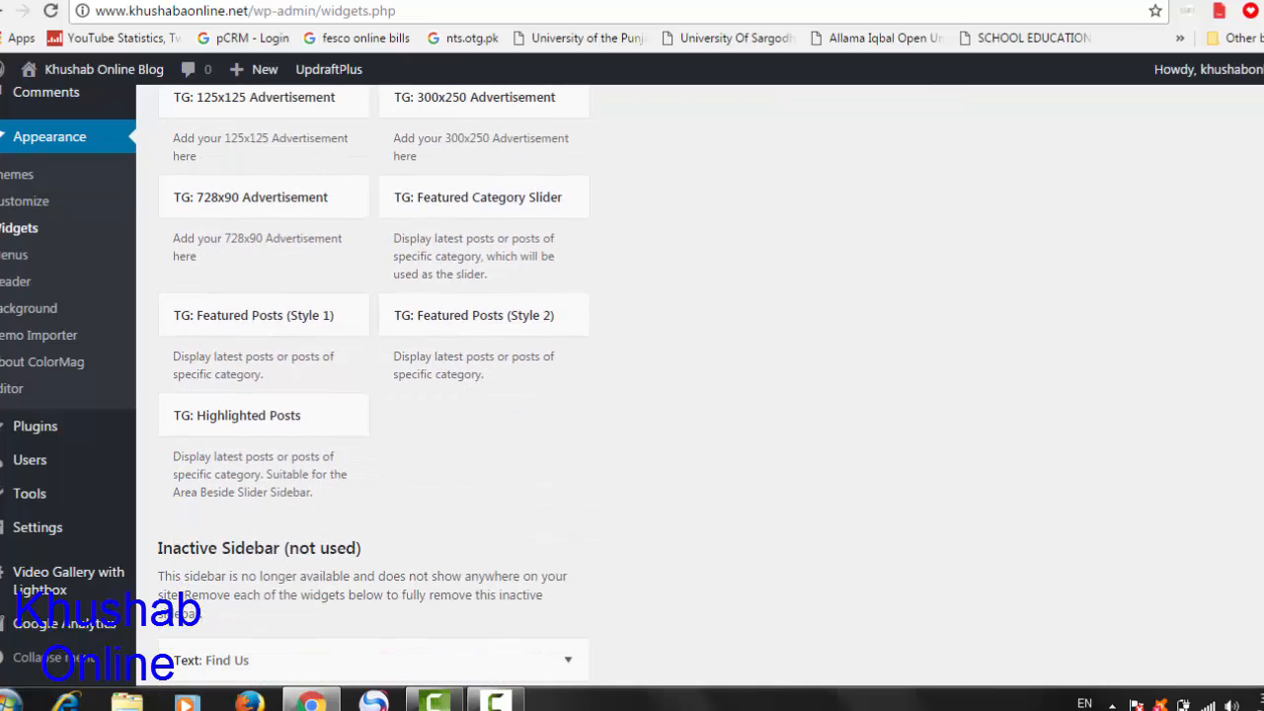
{"action": "scroll", "coordinate": [374, 385], "scroll_direction": "down", "scroll_amount": 5}
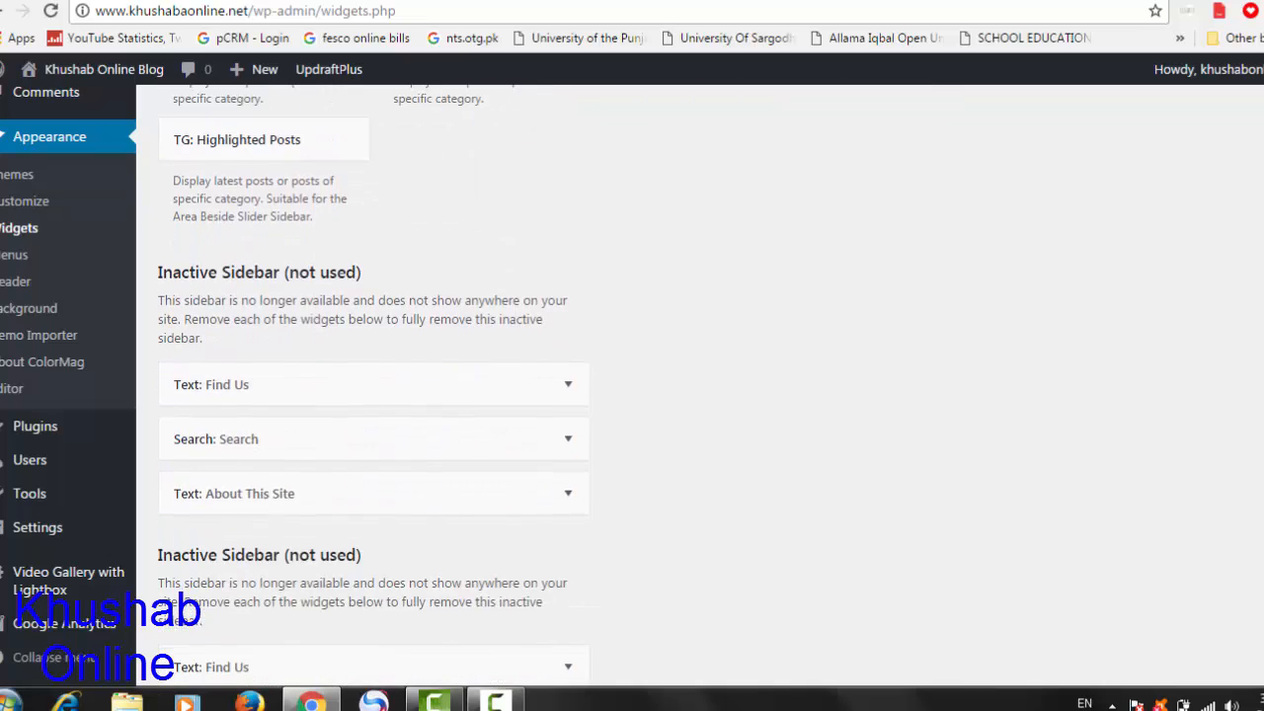
{"action": "scroll", "coordinate": [373, 385], "scroll_direction": "down", "scroll_amount": 5}
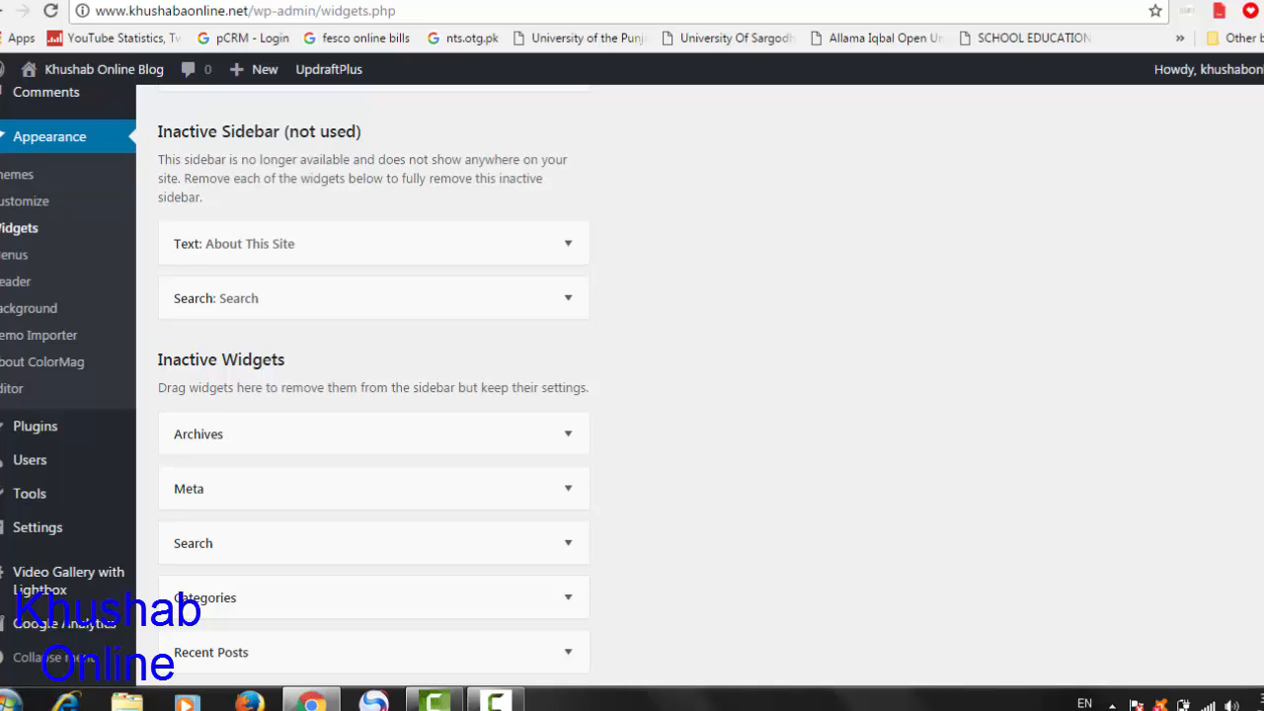
{"action": "scroll", "coordinate": [373, 384], "scroll_direction": "down", "scroll_amount": 3}
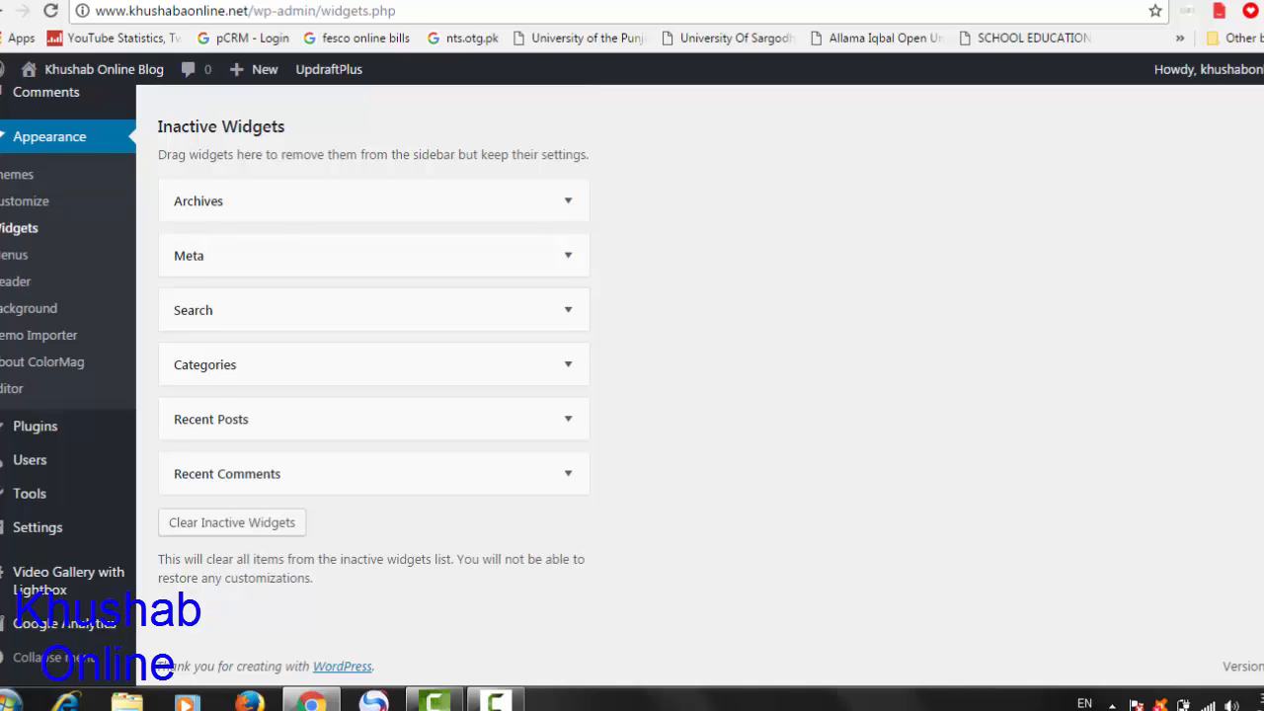
{"action": "scroll", "coordinate": [374, 385], "scroll_direction": "up", "scroll_amount": 5}
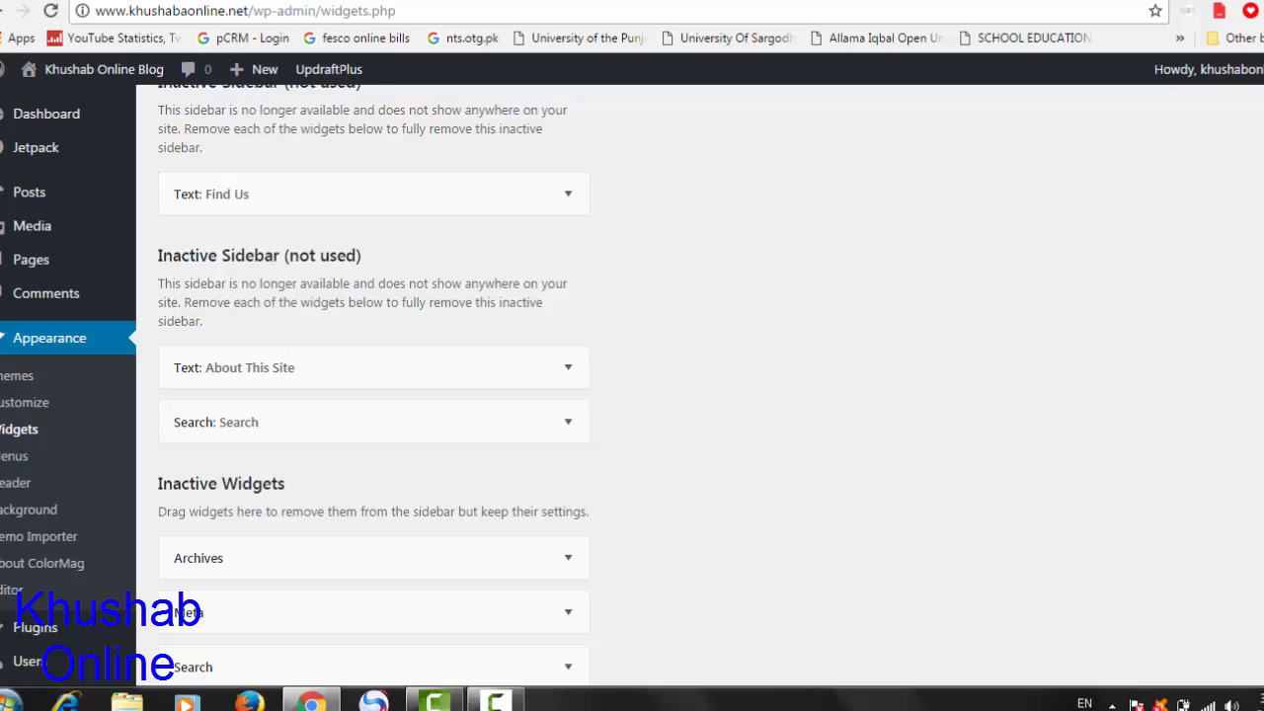
{"action": "scroll", "coordinate": [374, 385], "scroll_direction": "up", "scroll_amount": 15}
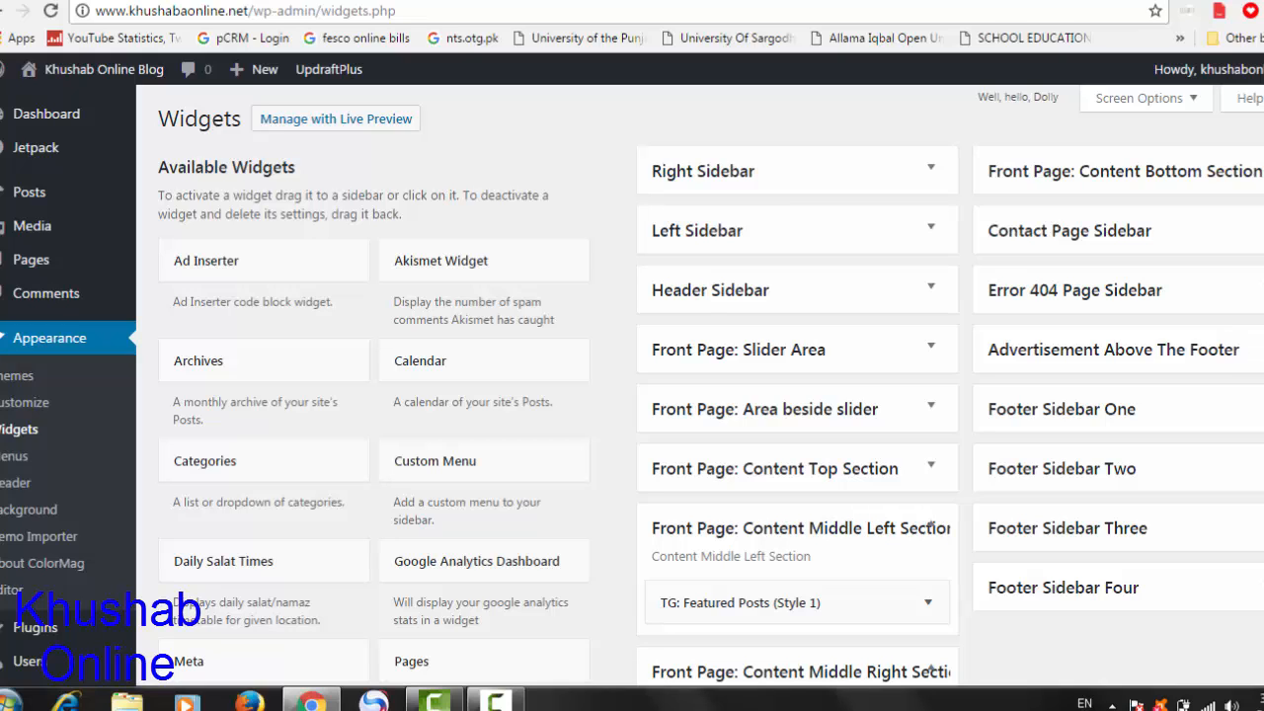
{"action": "scroll", "coordinate": [632, 387], "scroll_direction": "down", "scroll_amount": 3}
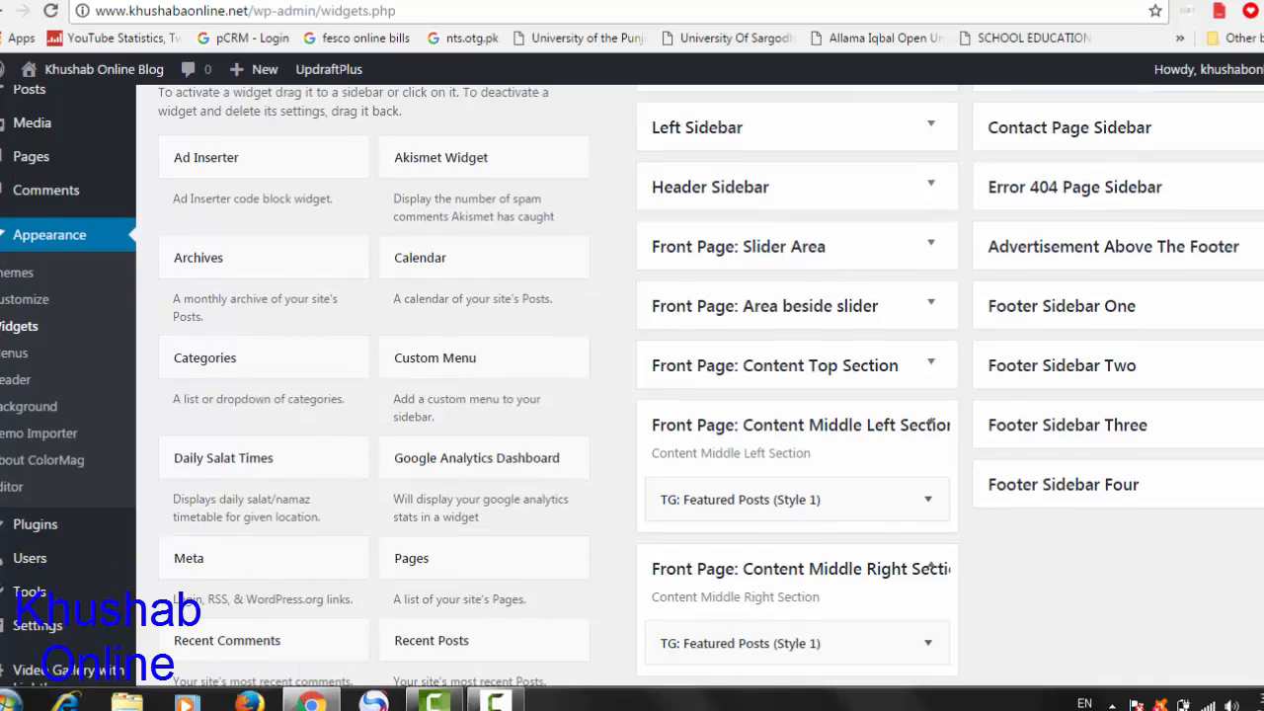
{"action": "scroll", "coordinate": [633, 386], "scroll_direction": "down", "scroll_amount": 3}
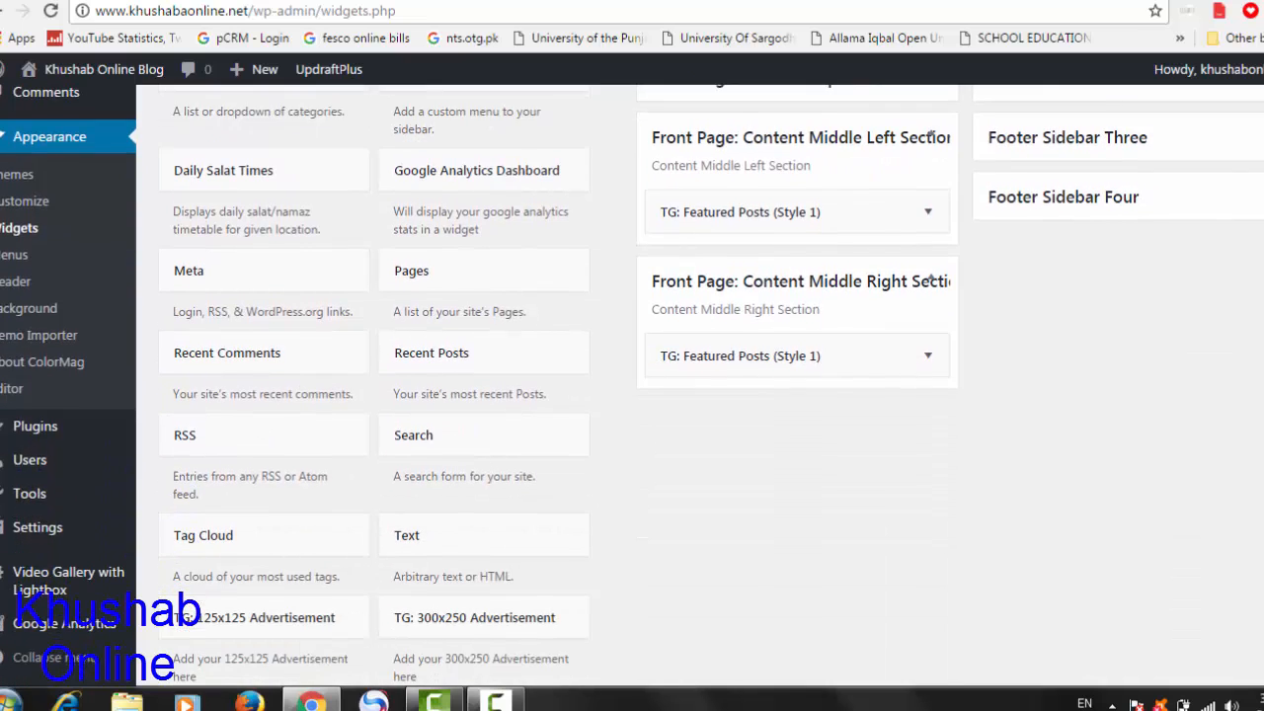
{"action": "scroll", "coordinate": [931, 194], "scroll_direction": "down", "scroll_amount": 2}
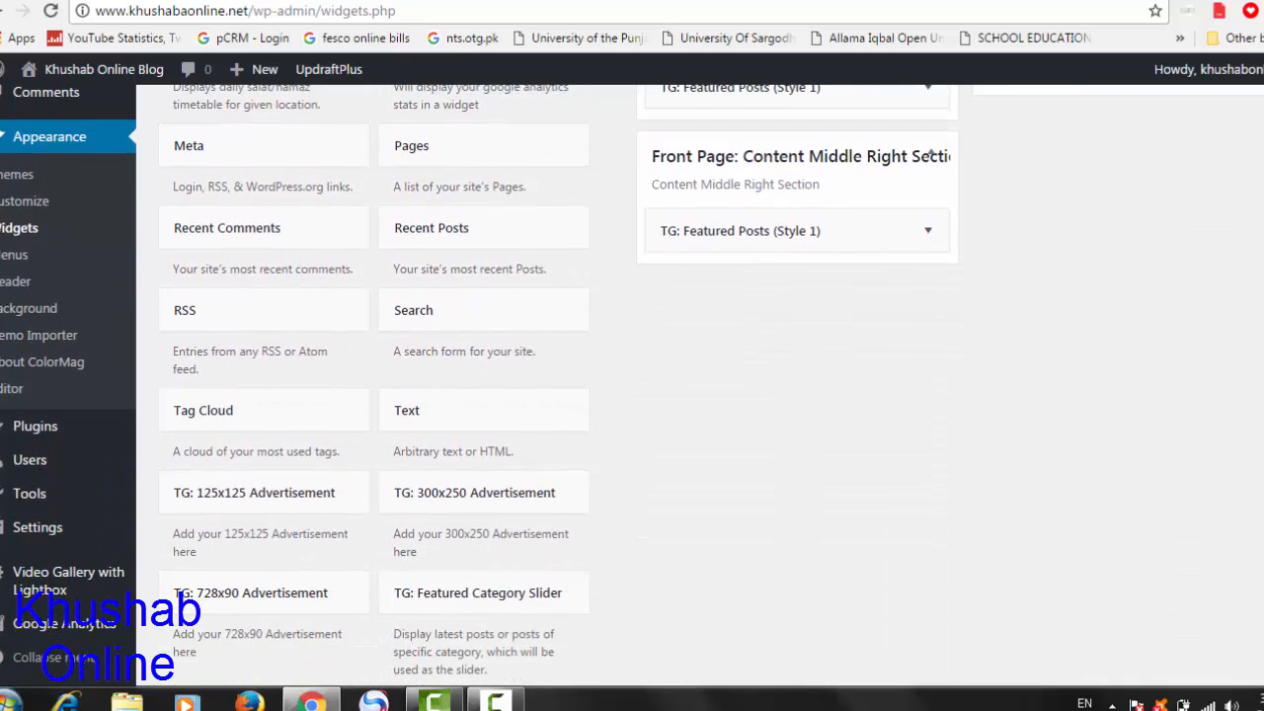
{"action": "scroll", "coordinate": [711, 382], "scroll_direction": "down", "scroll_amount": 2}
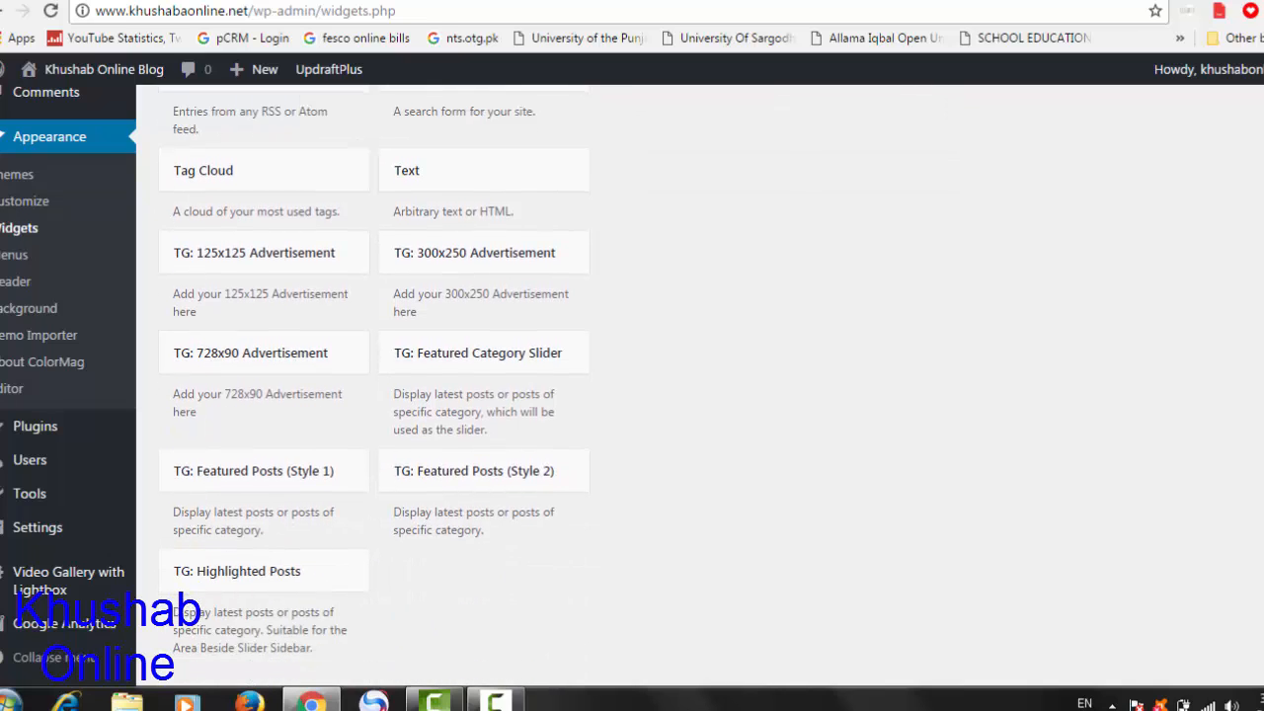
{"action": "scroll", "coordinate": [632, 387], "scroll_direction": "down", "scroll_amount": 1}
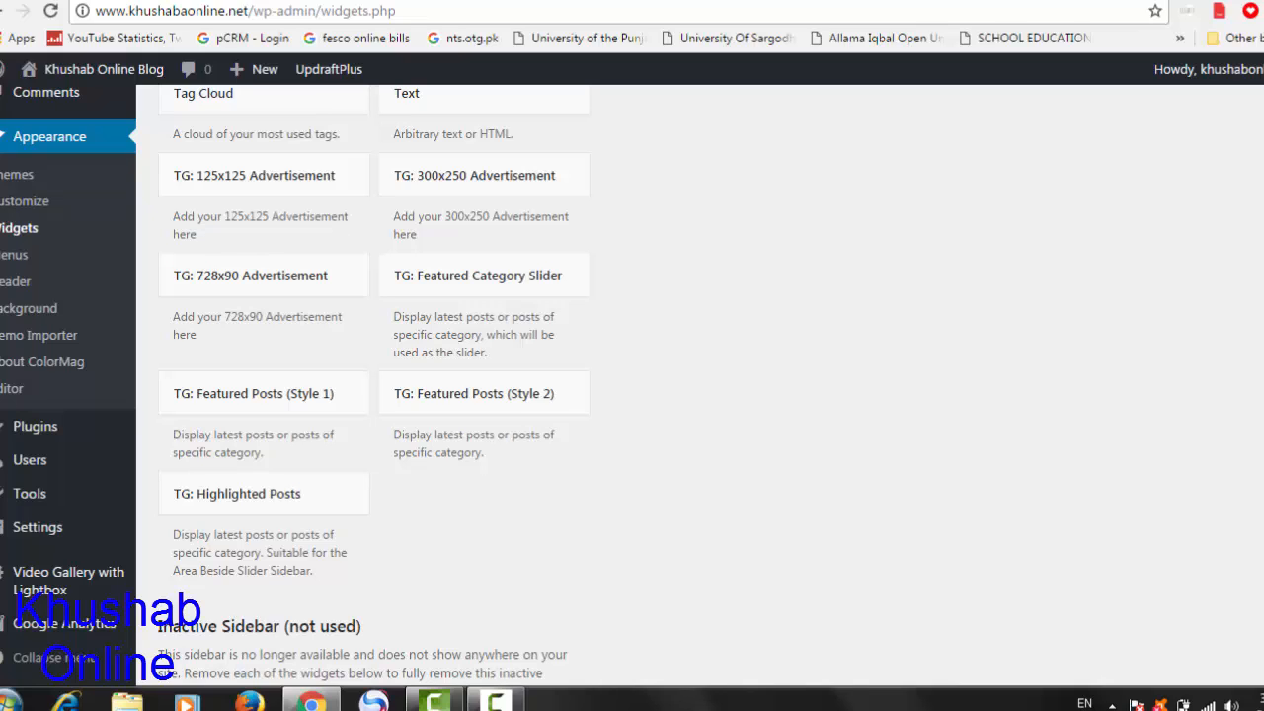
Check the description of the Advertisement Above The Footer area and collapse it again
{"action": "scroll", "coordinate": [932, 529], "scroll_direction": "up", "scroll_amount": 8}
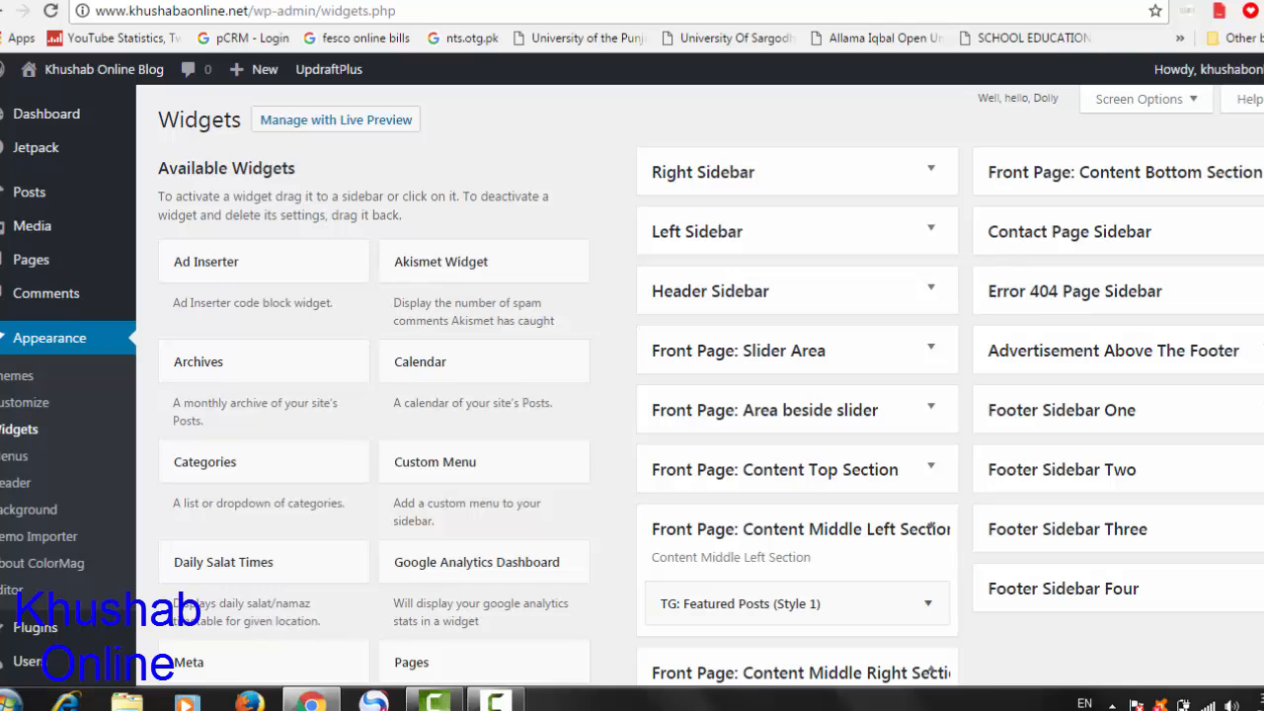
{"action": "left_click", "coordinate": [1262, 350]}
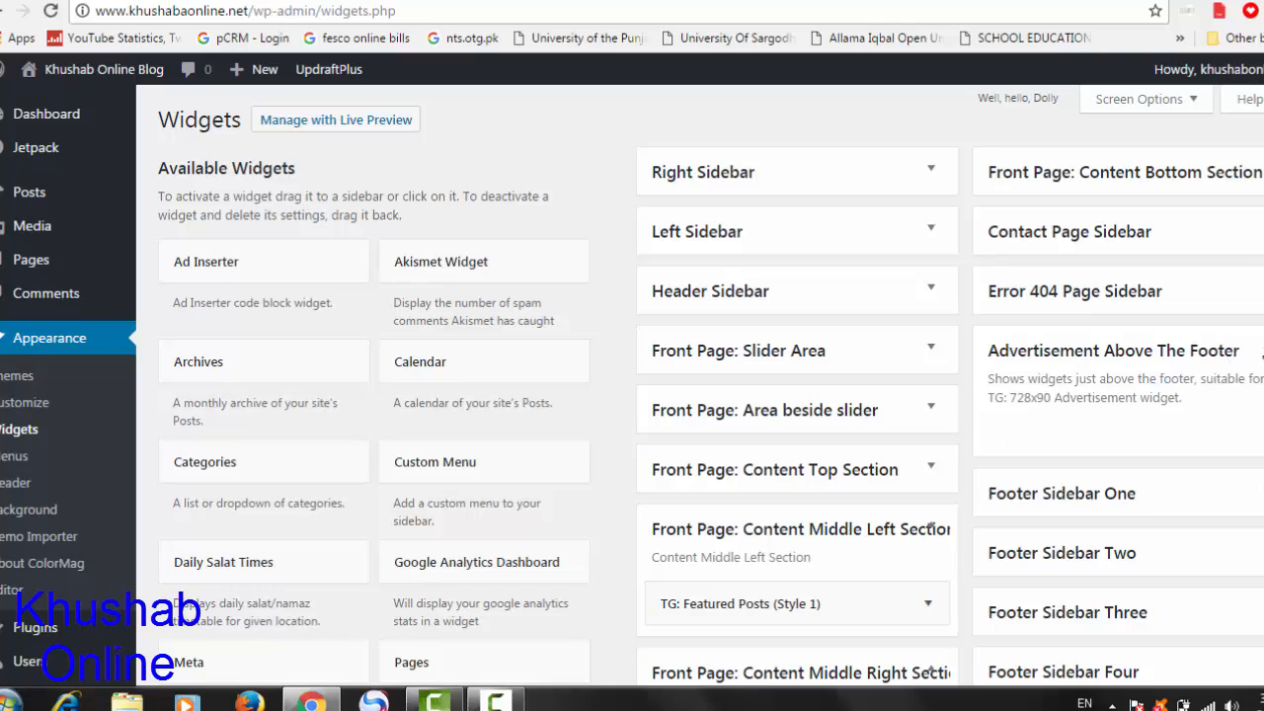
{"action": "left_click", "coordinate": [1262, 350]}
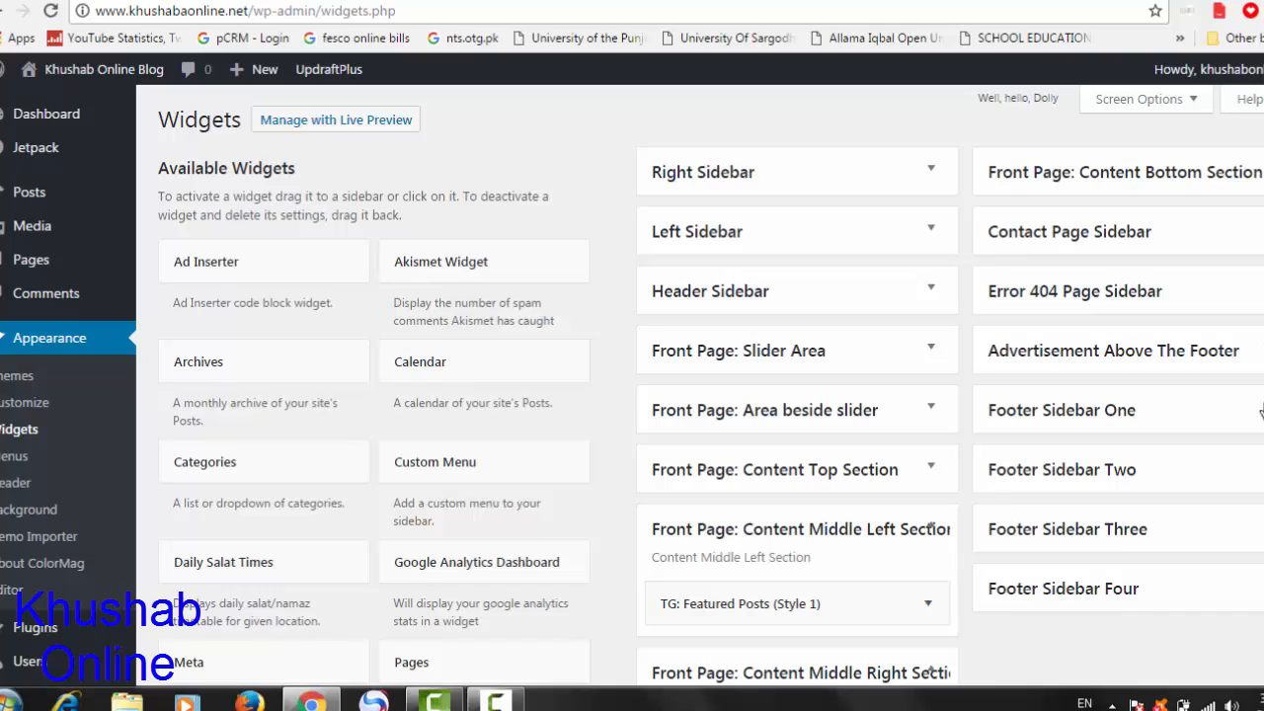
Add the Archives widget to Footer Sidebar One
{"action": "left_click", "coordinate": [1262, 410]}
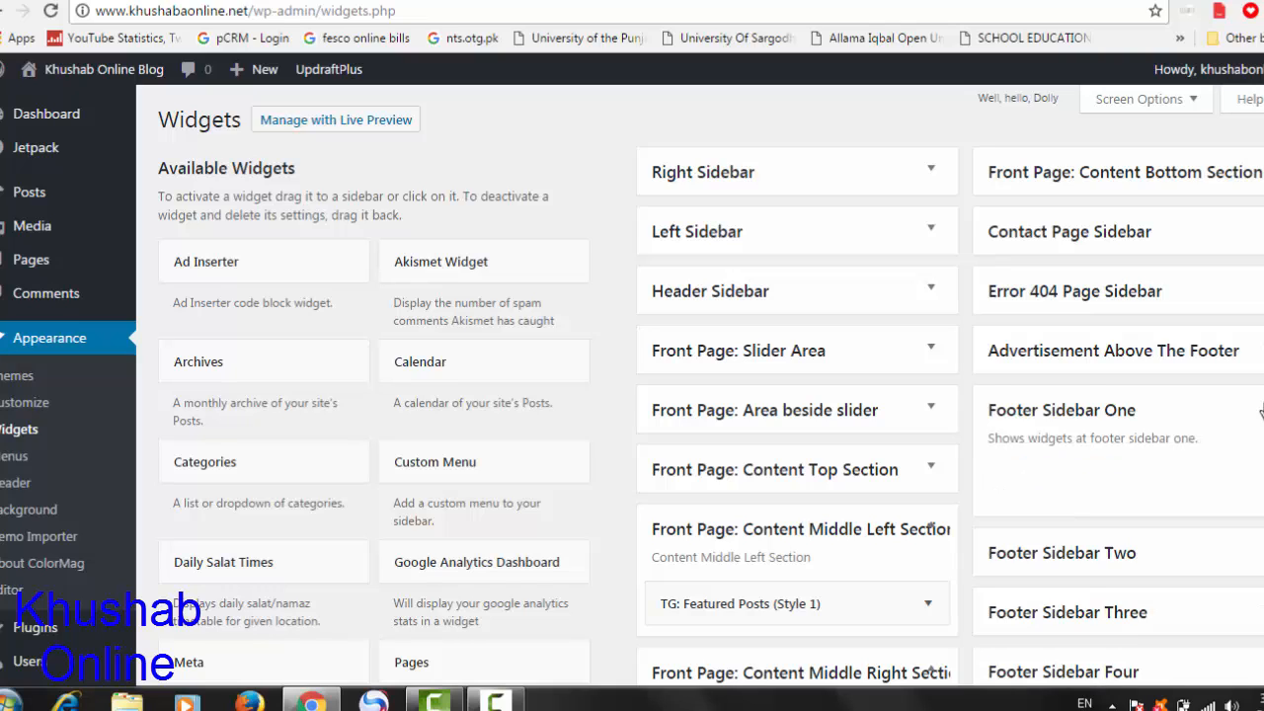
{"action": "left_click", "coordinate": [293, 368]}
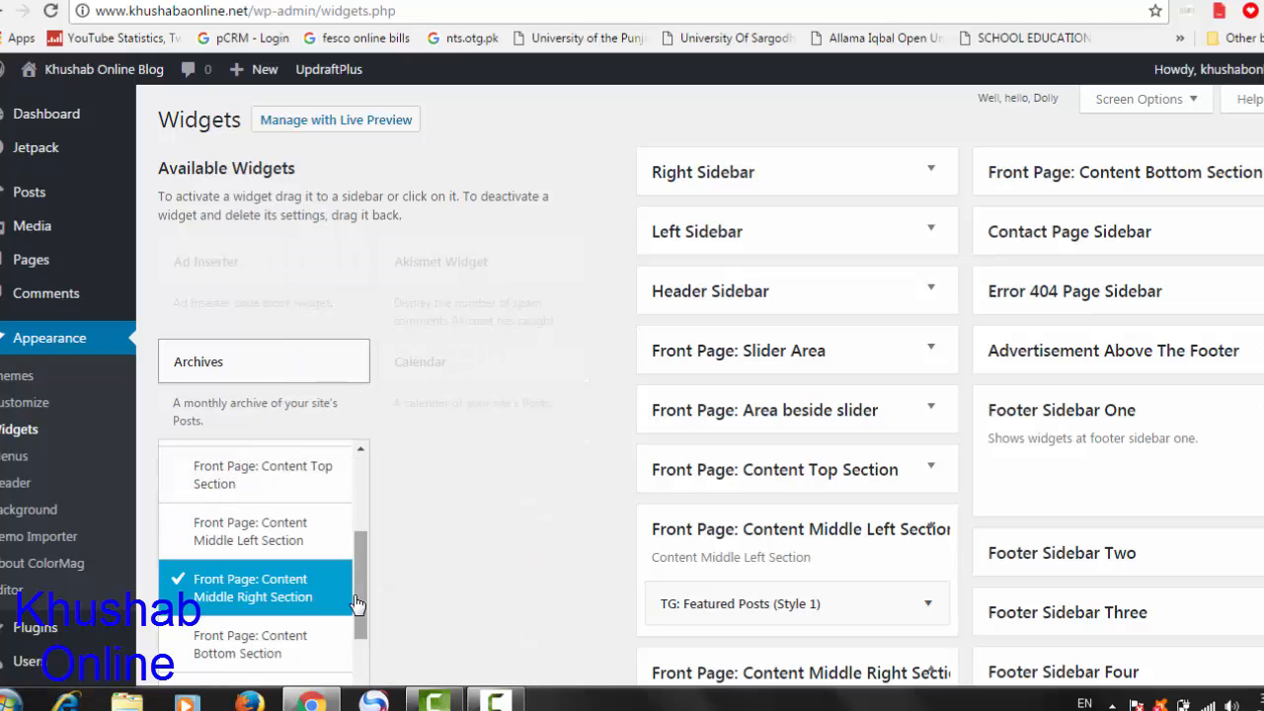
{"action": "left_click_drag", "start_coordinate": [361, 611], "coordinate": [357, 687]}
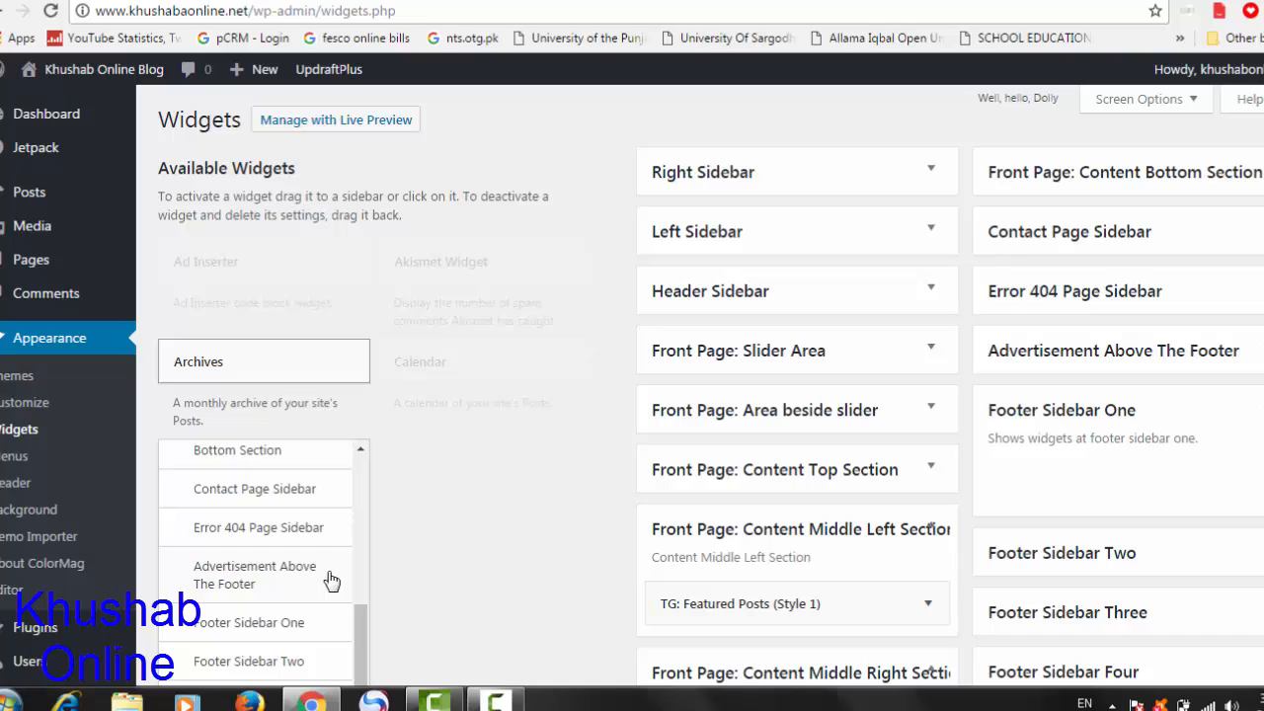
{"action": "left_click", "coordinate": [289, 630]}
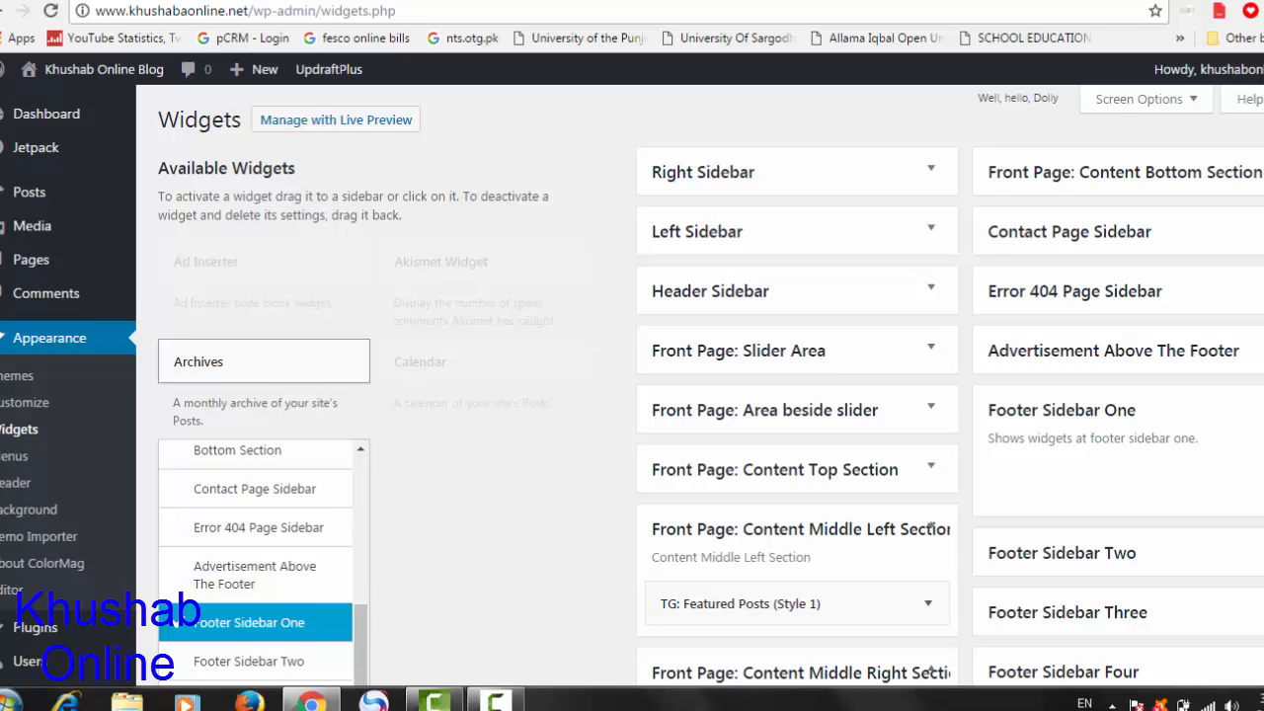
{"action": "scroll", "coordinate": [818, 625], "scroll_direction": "down", "scroll_amount": 3}
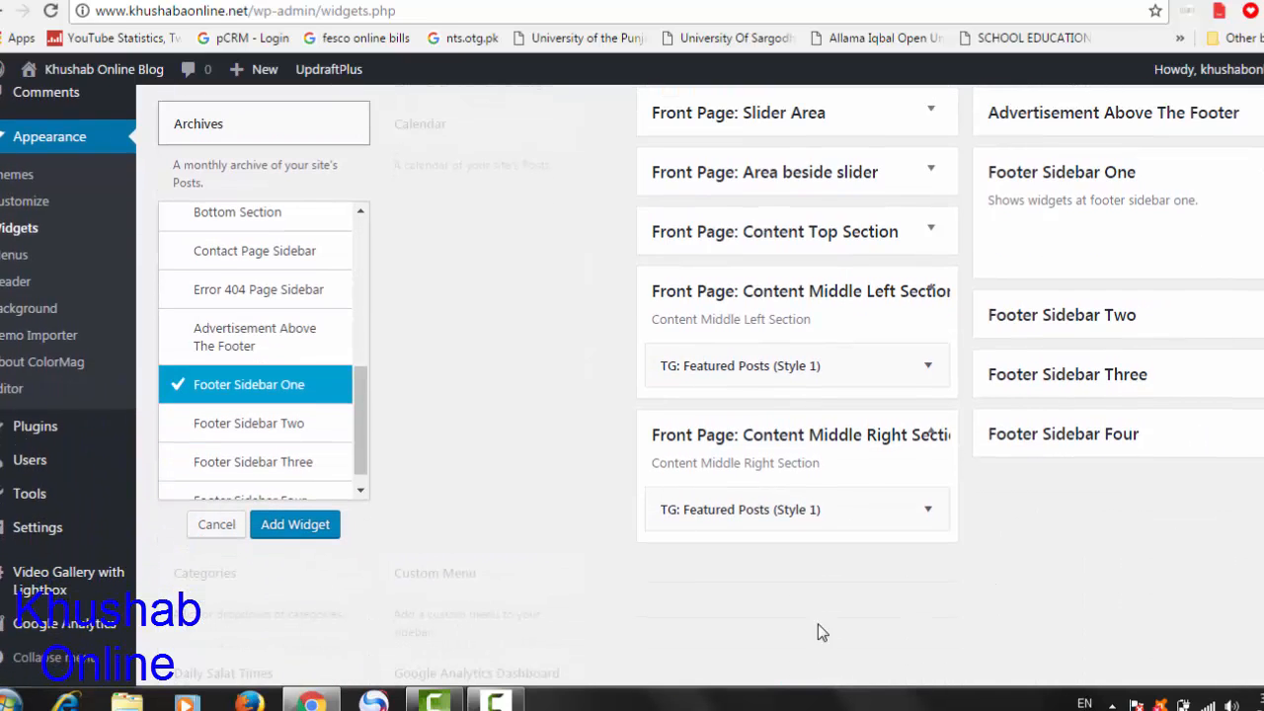
{"action": "left_click", "coordinate": [296, 526]}
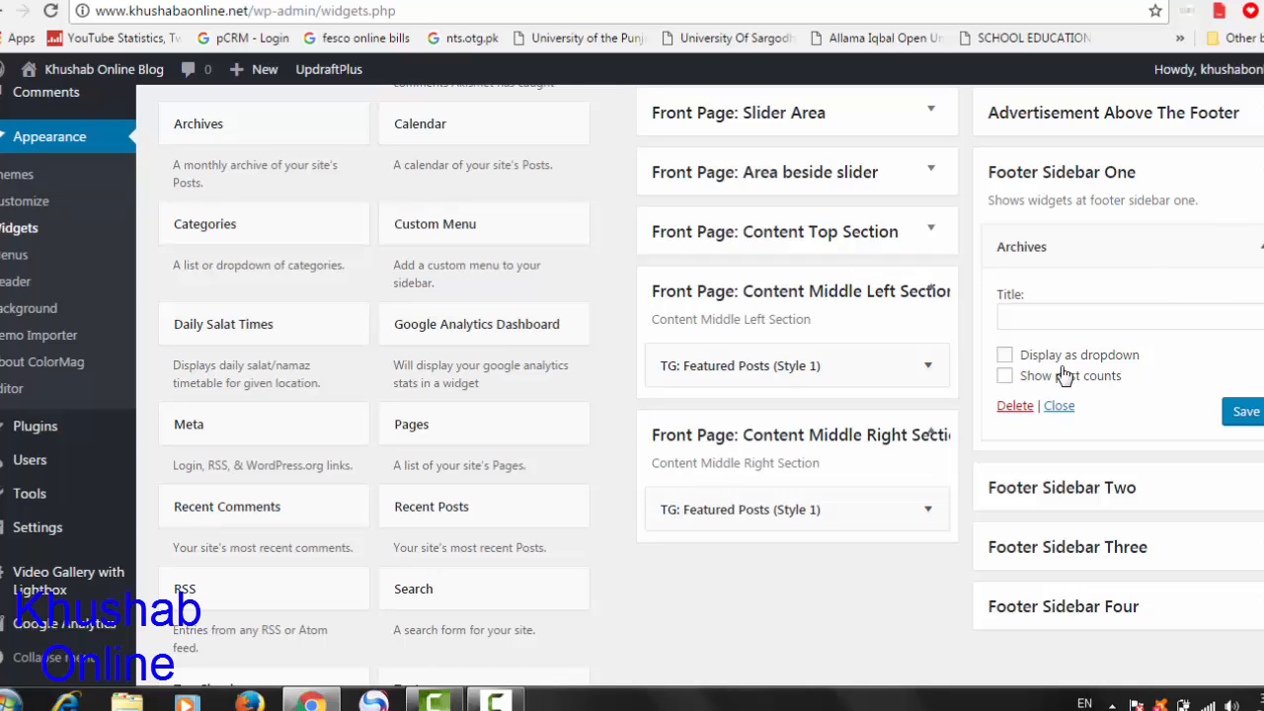
Enable Display as dropdown and Show post counts for the Archives widget in Footer Sidebar One, save it and collapse it
{"action": "left_click", "coordinate": [1005, 356]}
{"action": "left_click", "coordinate": [1005, 377]}
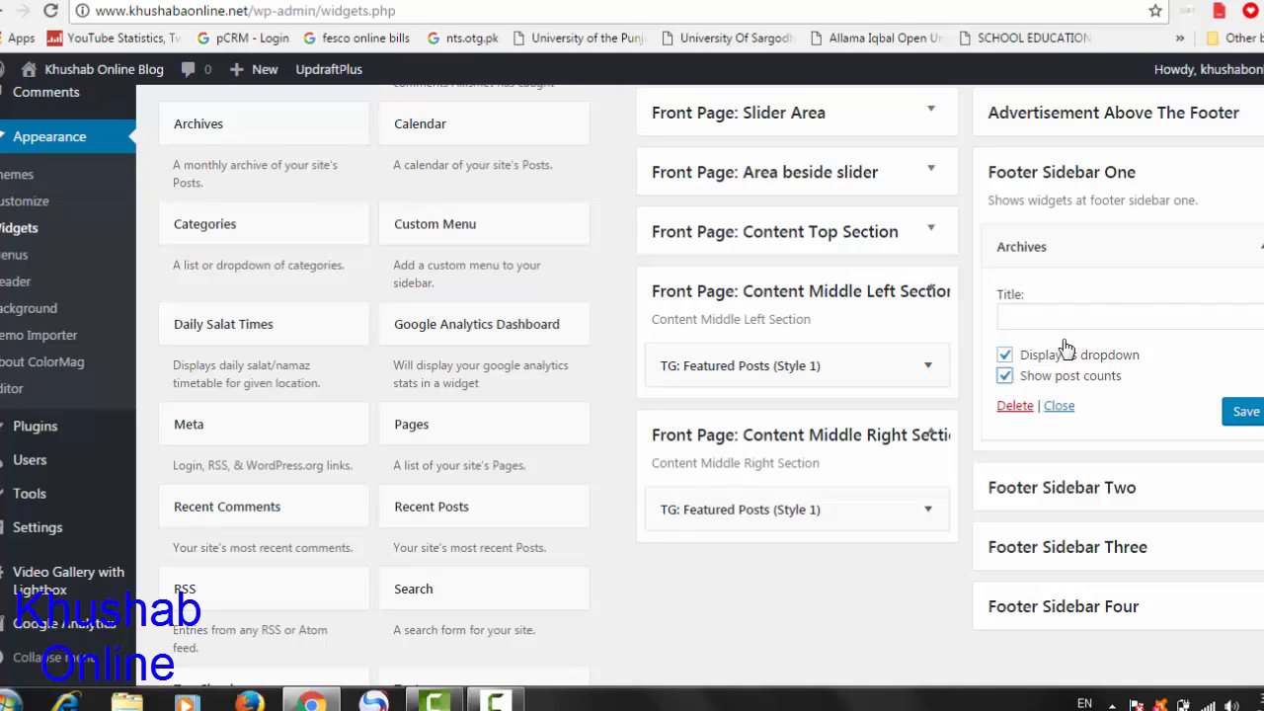
{"action": "left_click", "coordinate": [1247, 415]}
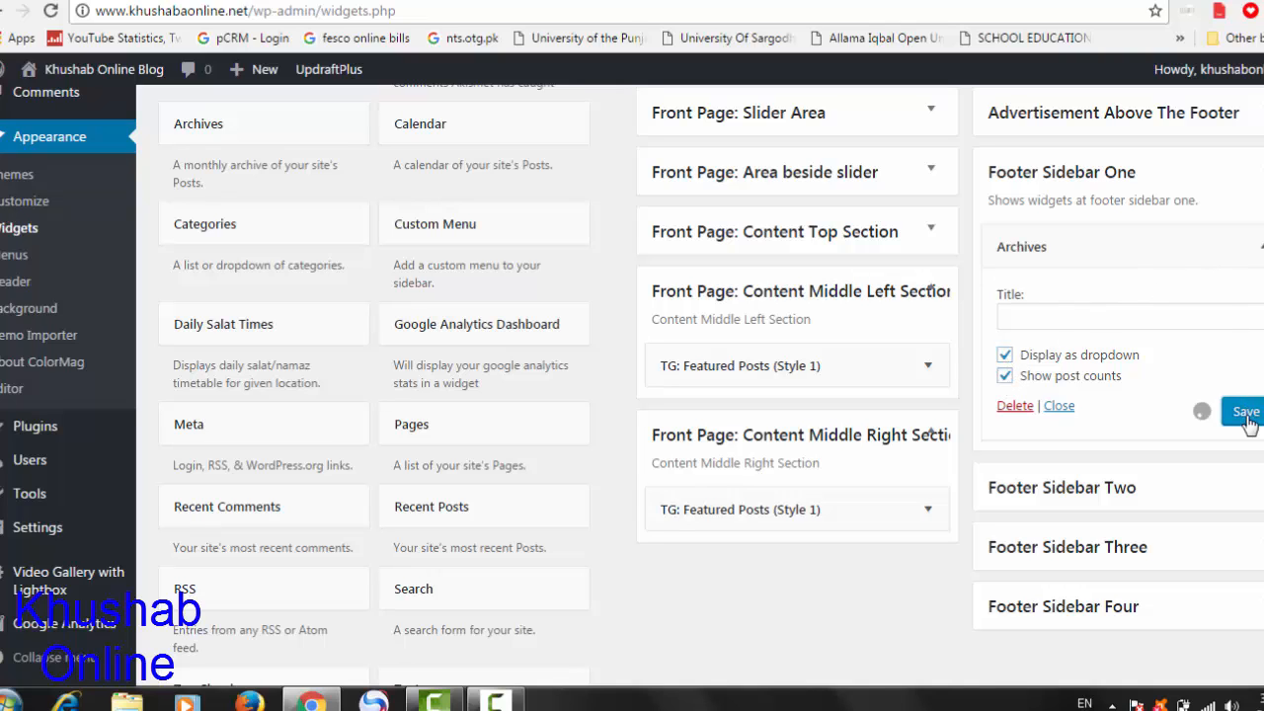
{"action": "left_click", "coordinate": [1261, 249]}
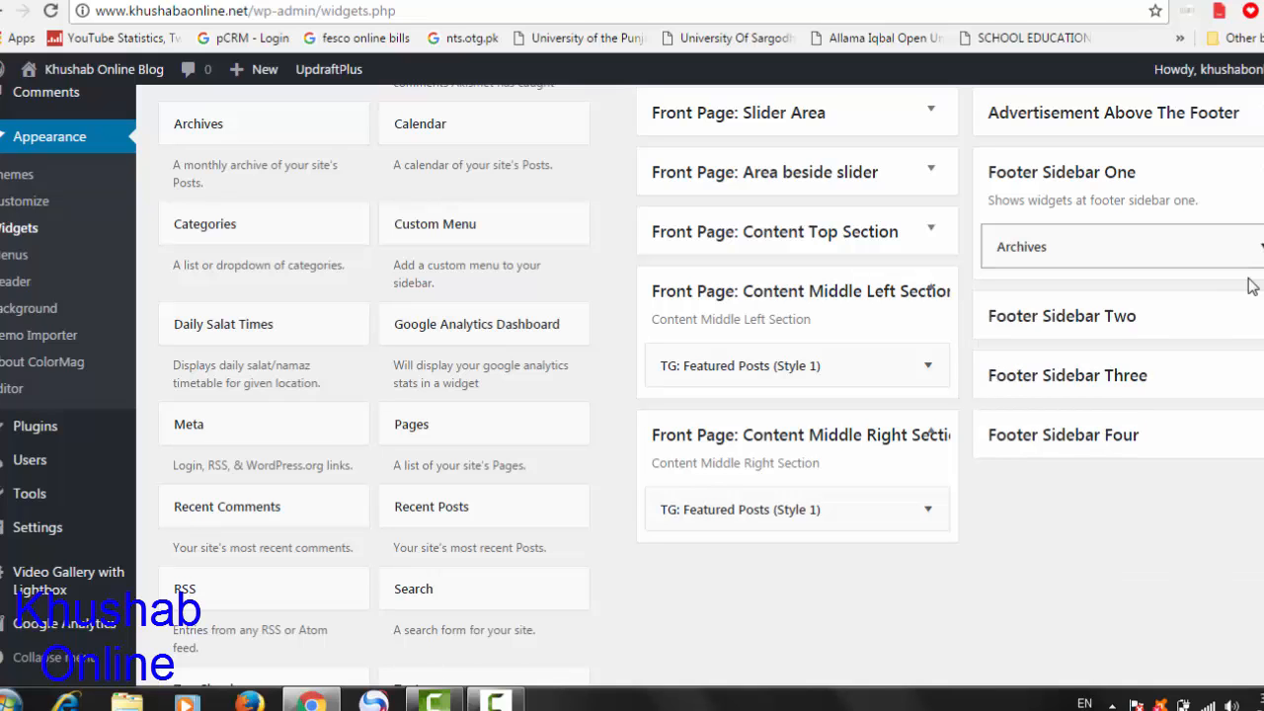
Expand Footer Sidebar Two and add the Custom Menu widget to it
{"action": "left_click", "coordinate": [1254, 316]}
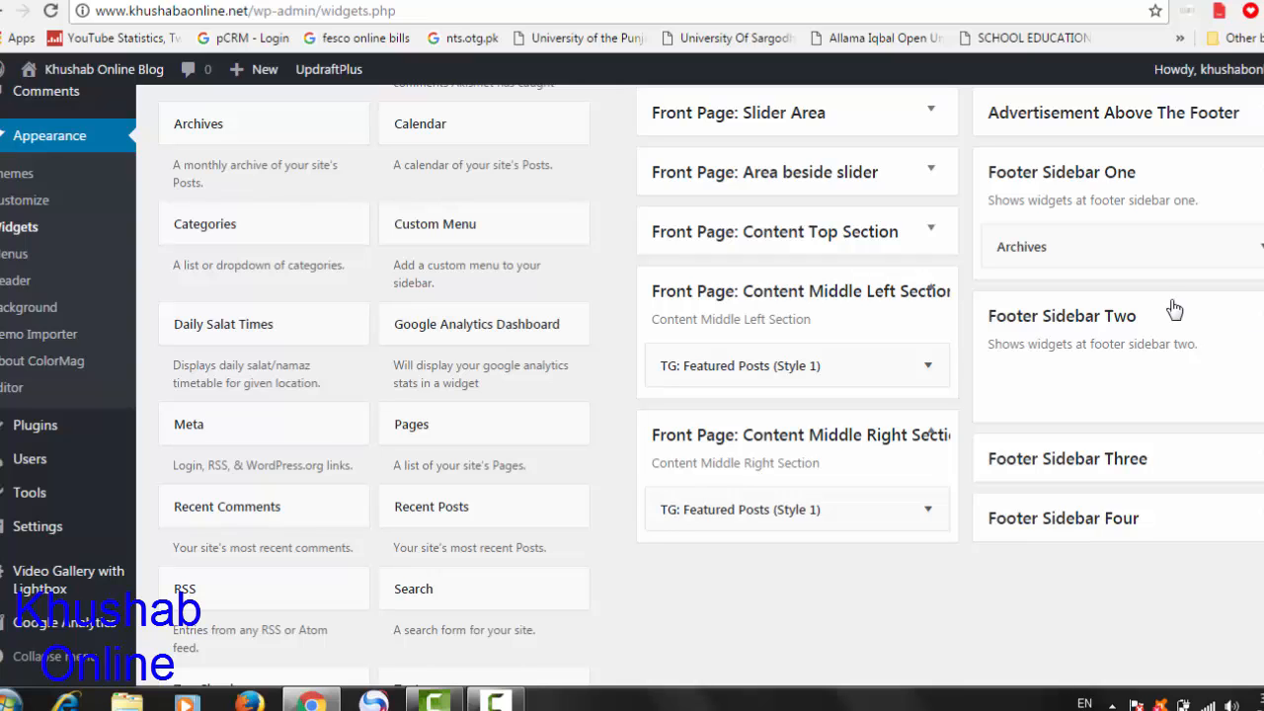
{"action": "left_click", "coordinate": [494, 228]}
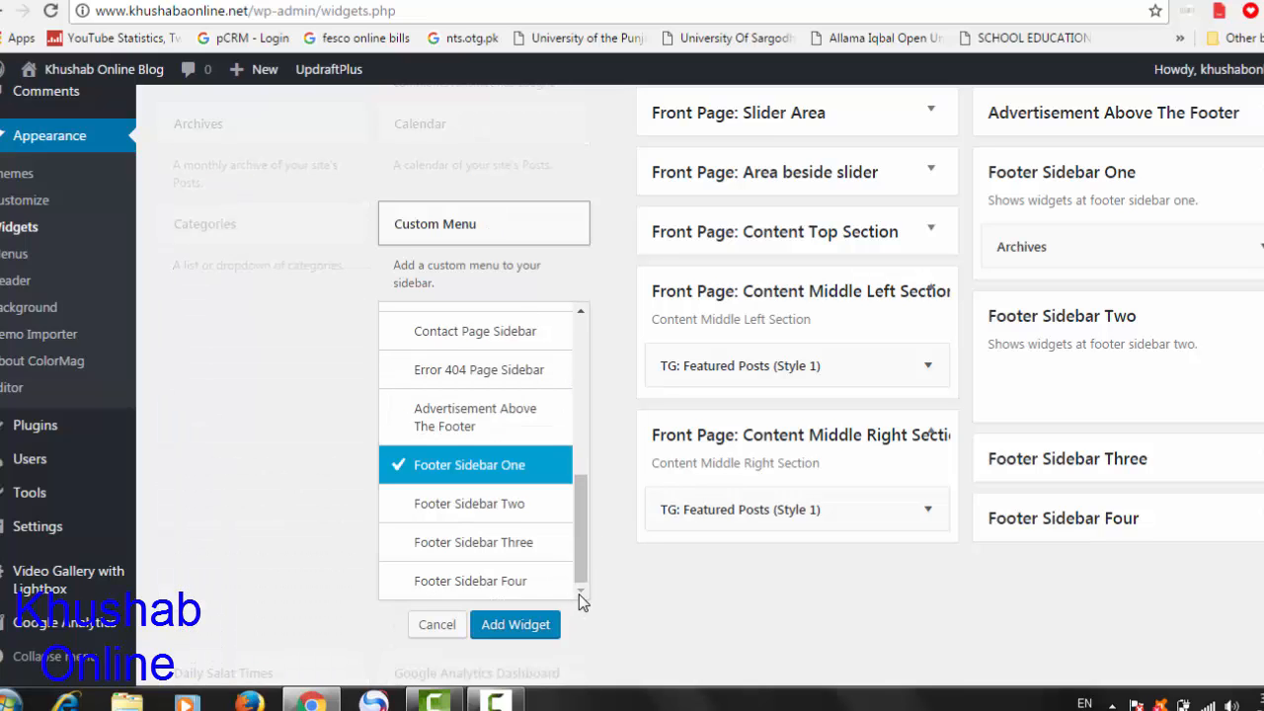
{"action": "left_click", "coordinate": [516, 505]}
{"action": "left_click", "coordinate": [516, 626]}
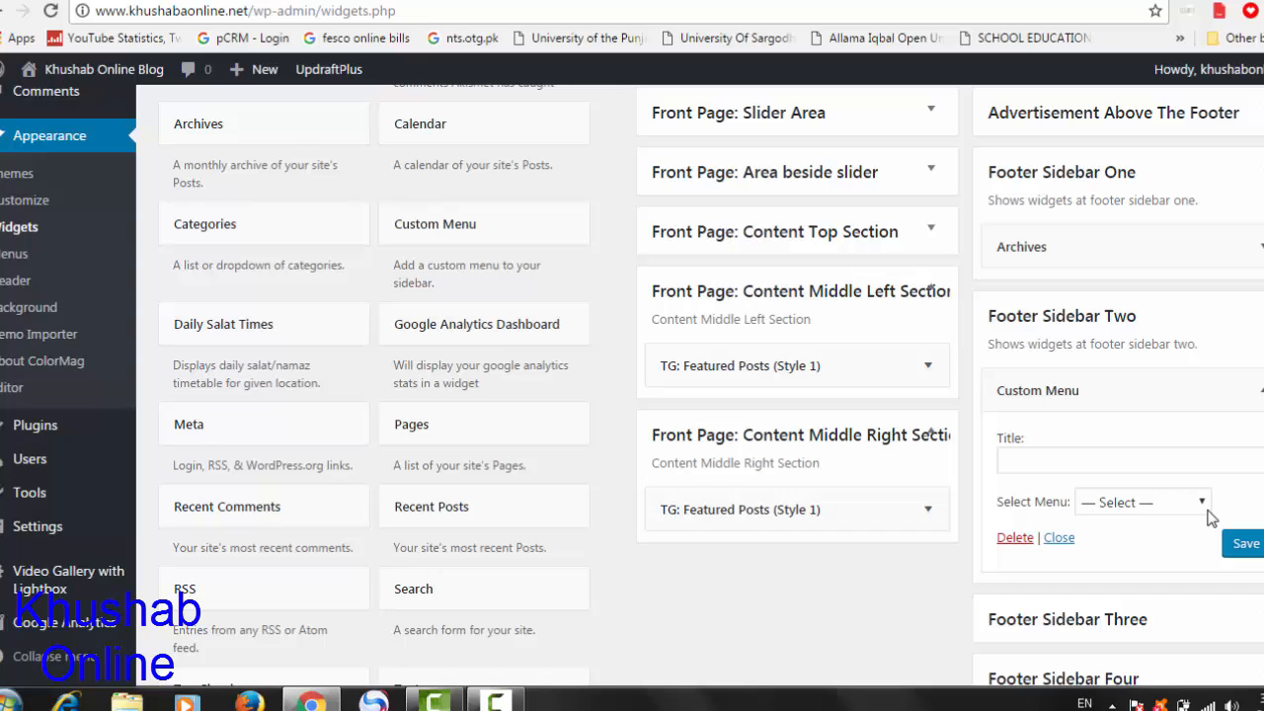
Set the Custom Menu widget in Footer Sidebar Two to Social Links Menu, save it and collapse the widget and sidebar
{"action": "left_click", "coordinate": [1203, 504]}
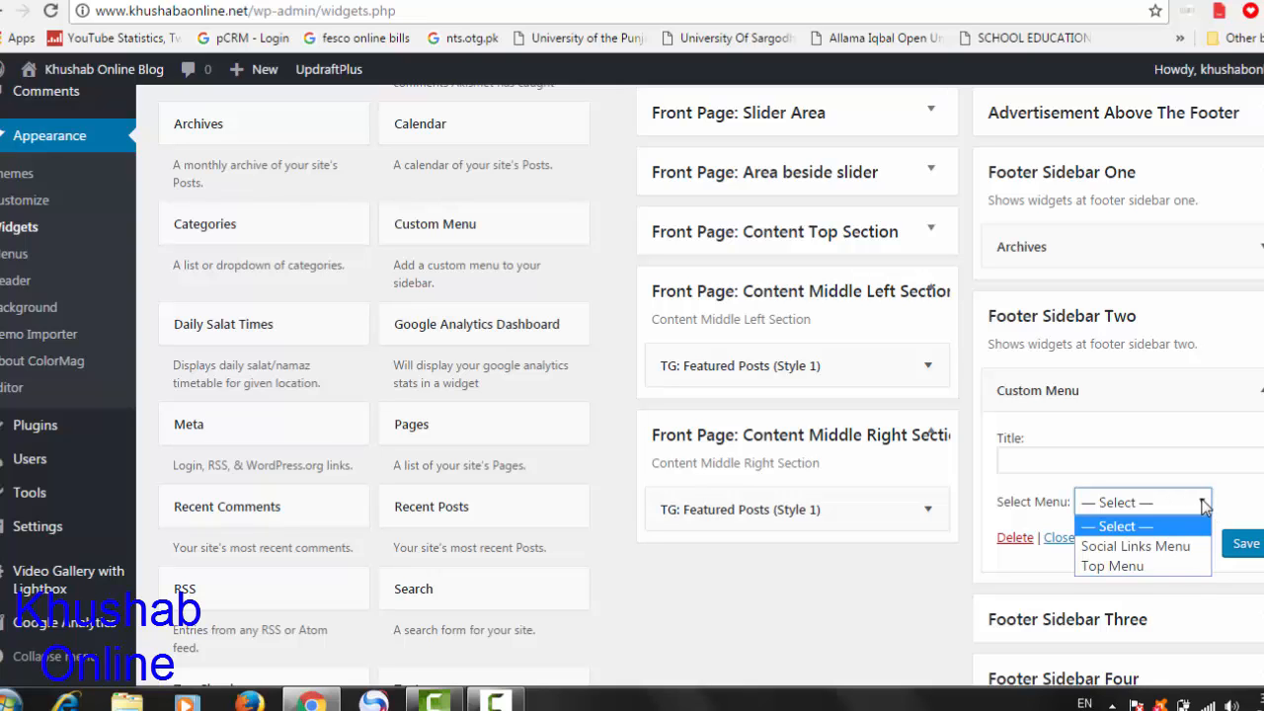
{"action": "left_click", "coordinate": [1153, 548]}
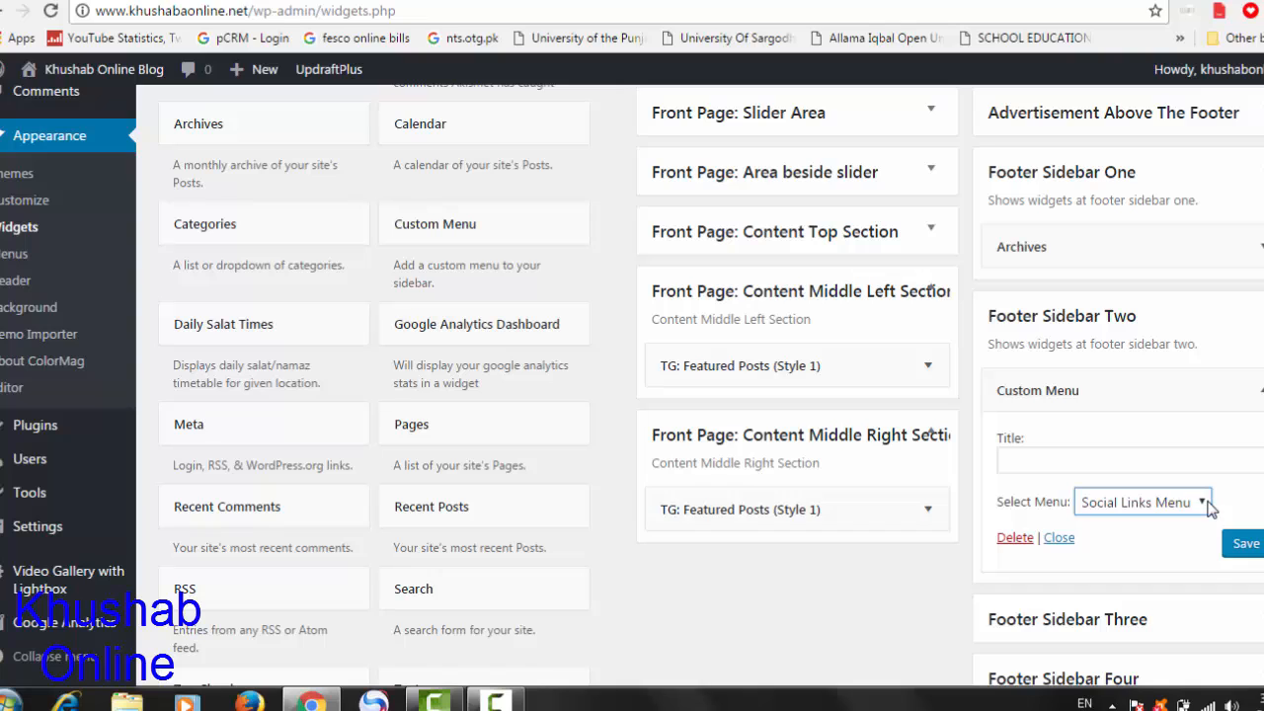
{"action": "left_click", "coordinate": [1207, 504]}
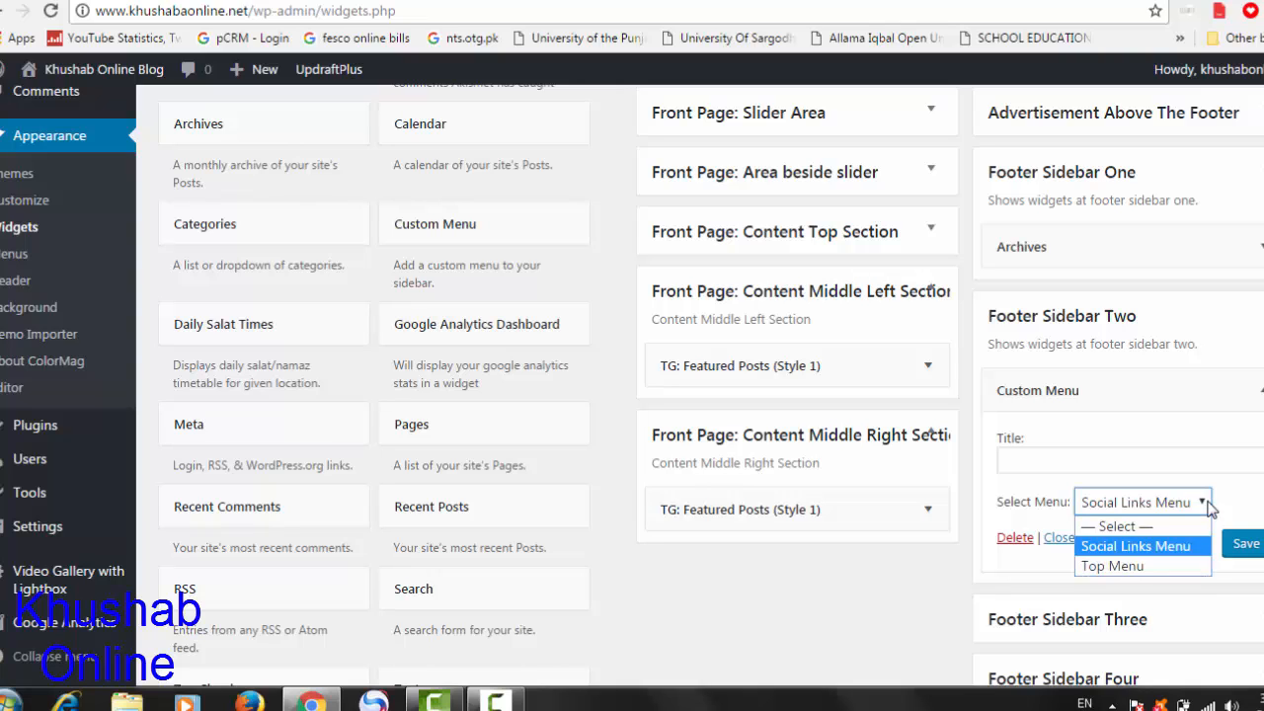
{"action": "left_click", "coordinate": [1245, 545]}
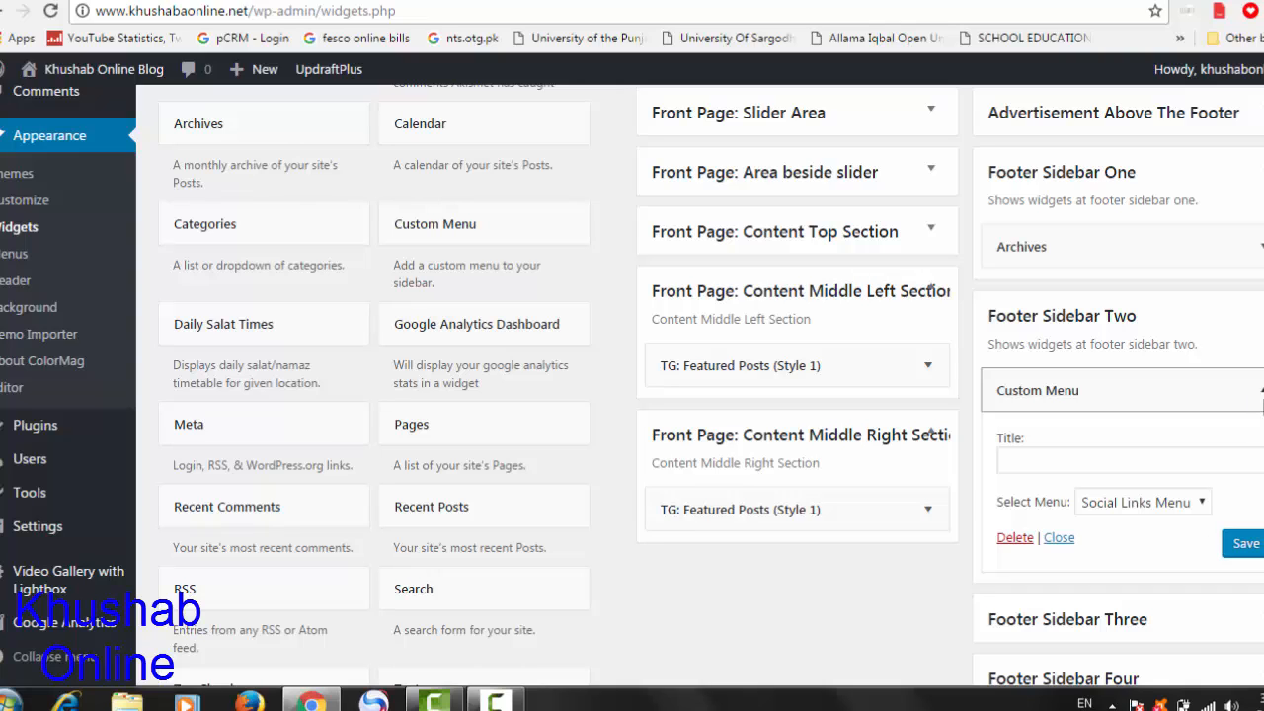
{"action": "left_click", "coordinate": [1262, 393]}
{"action": "left_click", "coordinate": [1261, 324]}
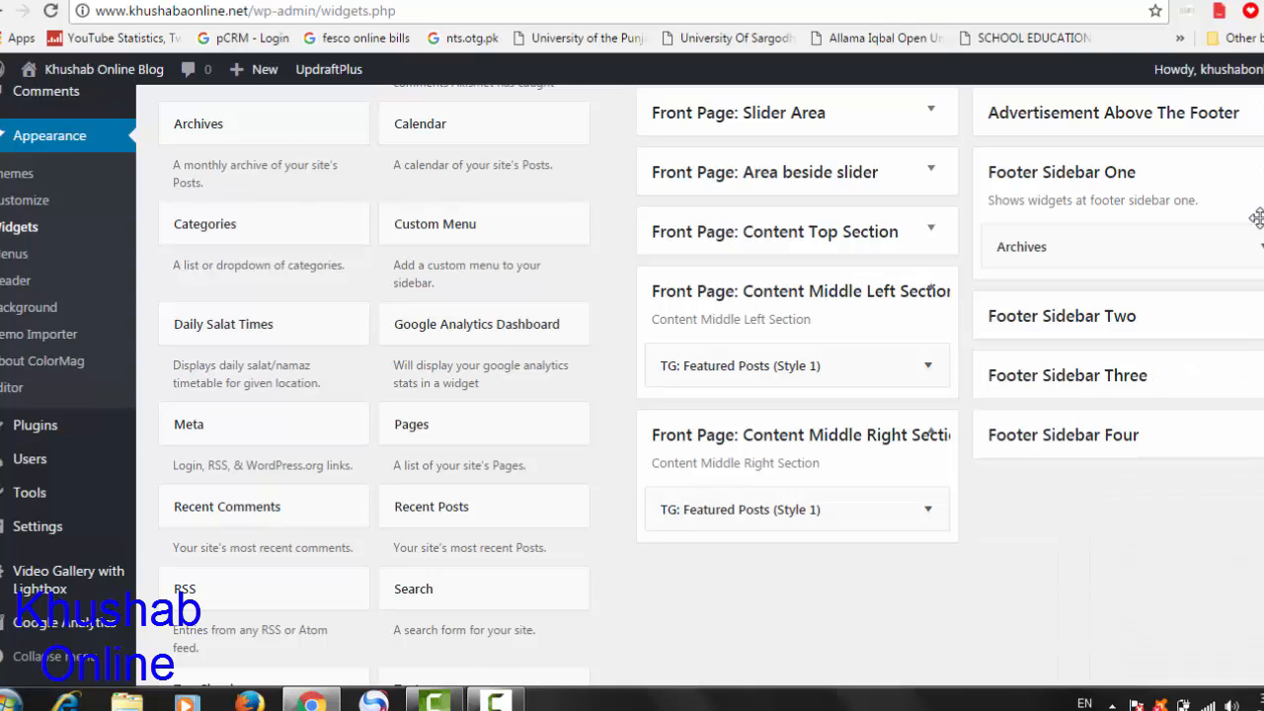
Collapse Footer Sidebar One and expand the Right Sidebar and Left Sidebar widget areas
{"action": "left_click", "coordinate": [1262, 174]}
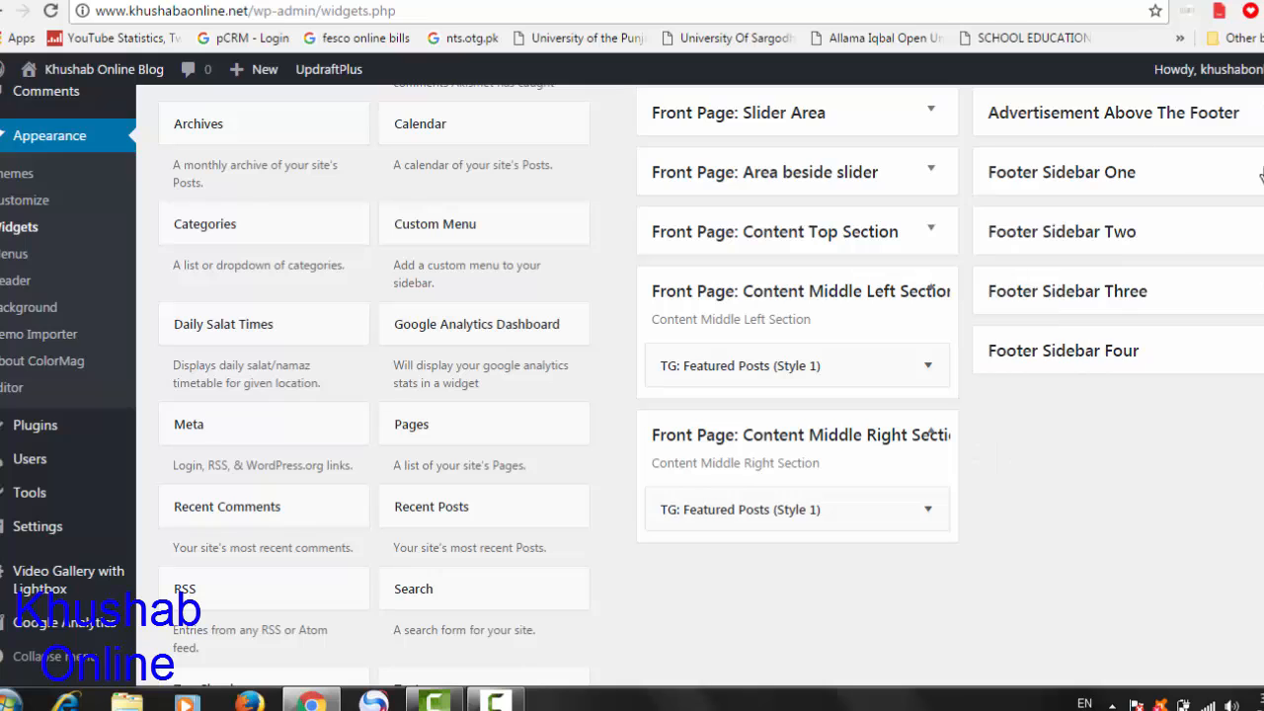
{"action": "left_click", "coordinate": [1261, 290]}
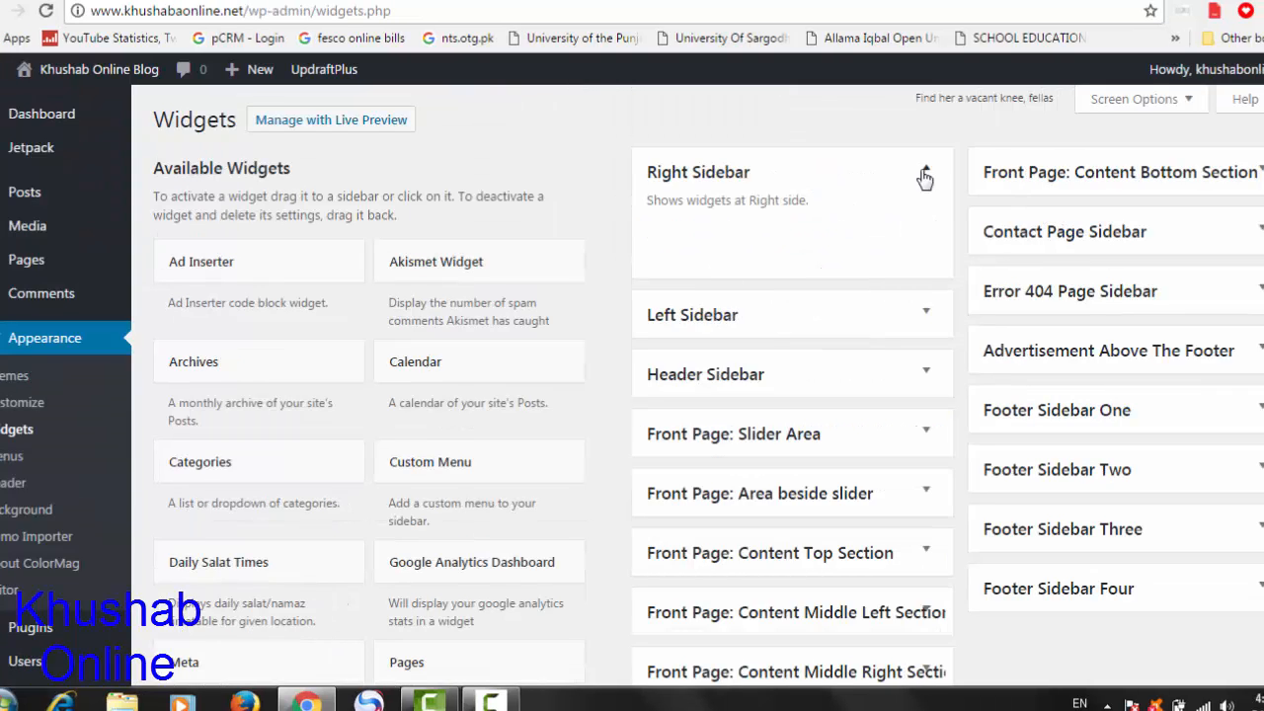
{"action": "left_click", "coordinate": [918, 330]}
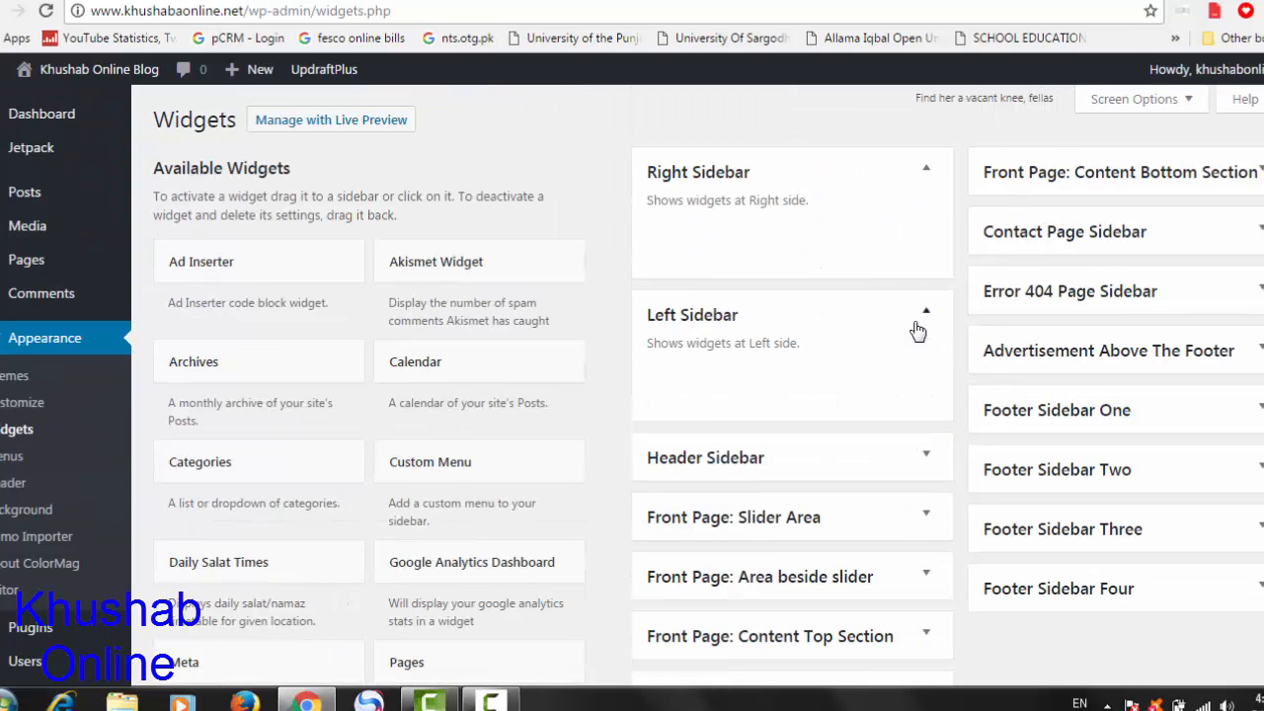
{"action": "left_click", "coordinate": [928, 174]}
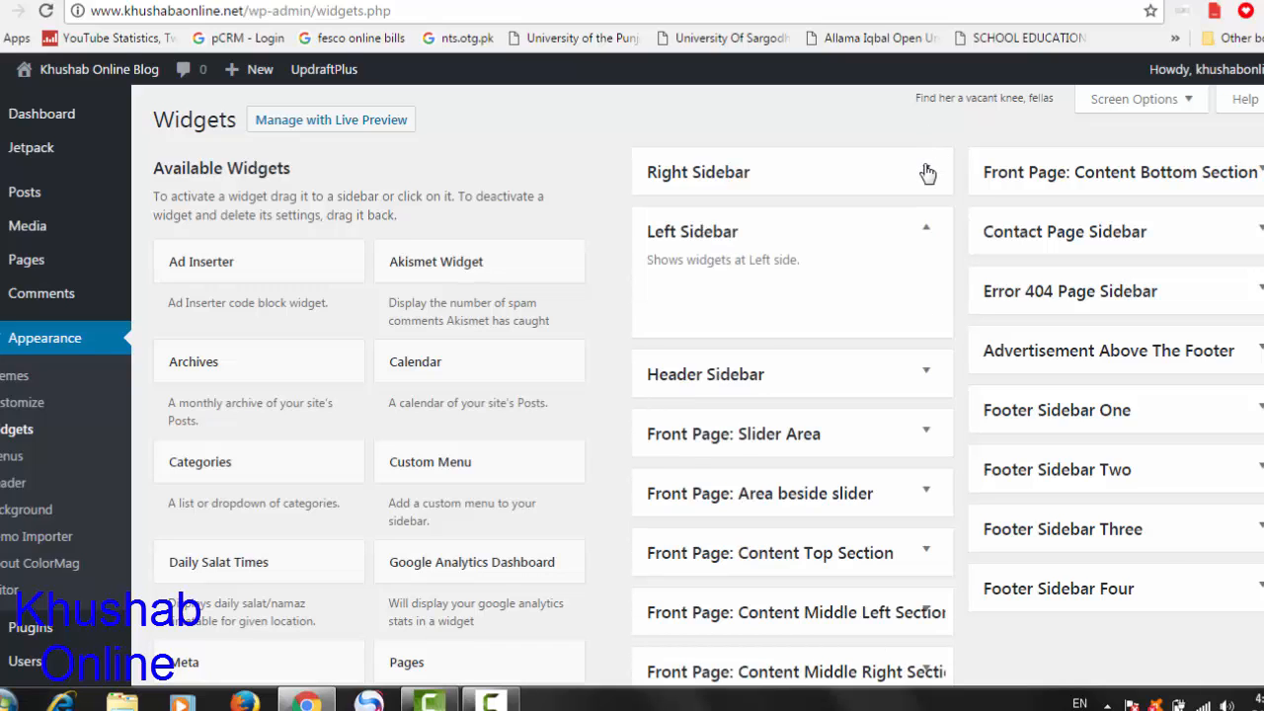
{"action": "left_click", "coordinate": [928, 174]}
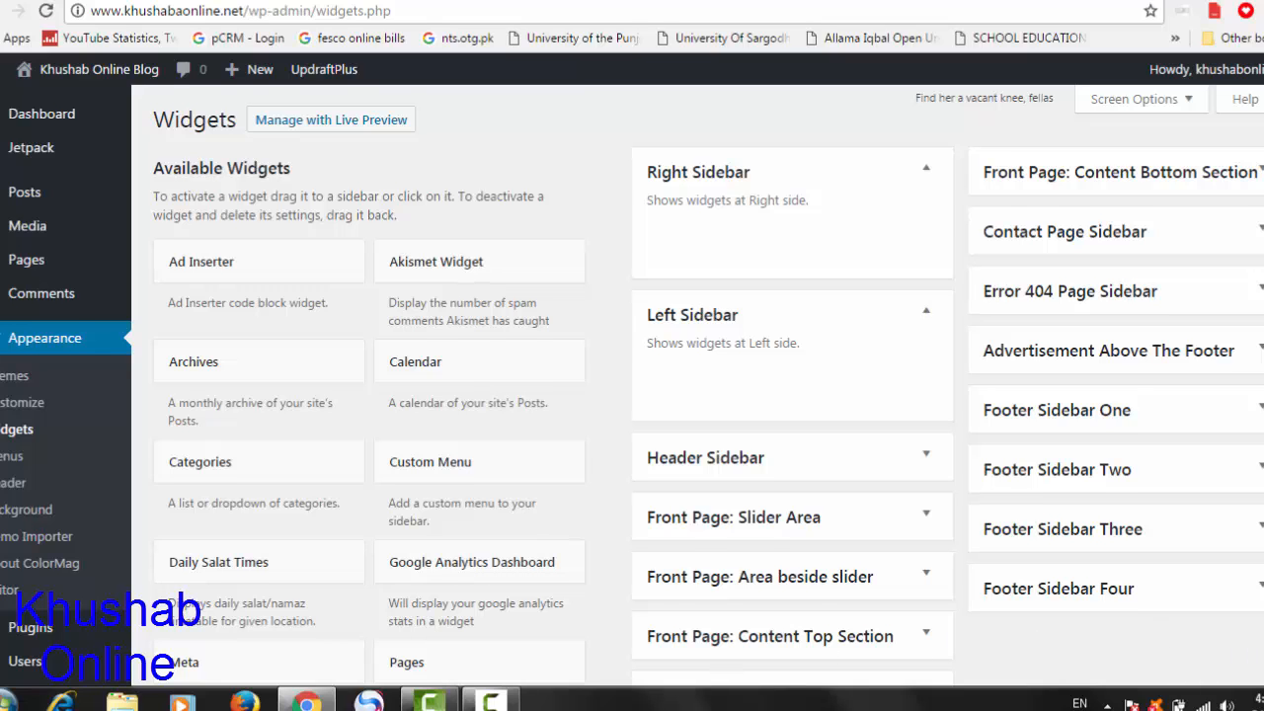
Add the Recent Posts widget to the Right Sidebar
{"action": "scroll", "coordinate": [632, 385], "scroll_direction": "down", "scroll_amount": 3}
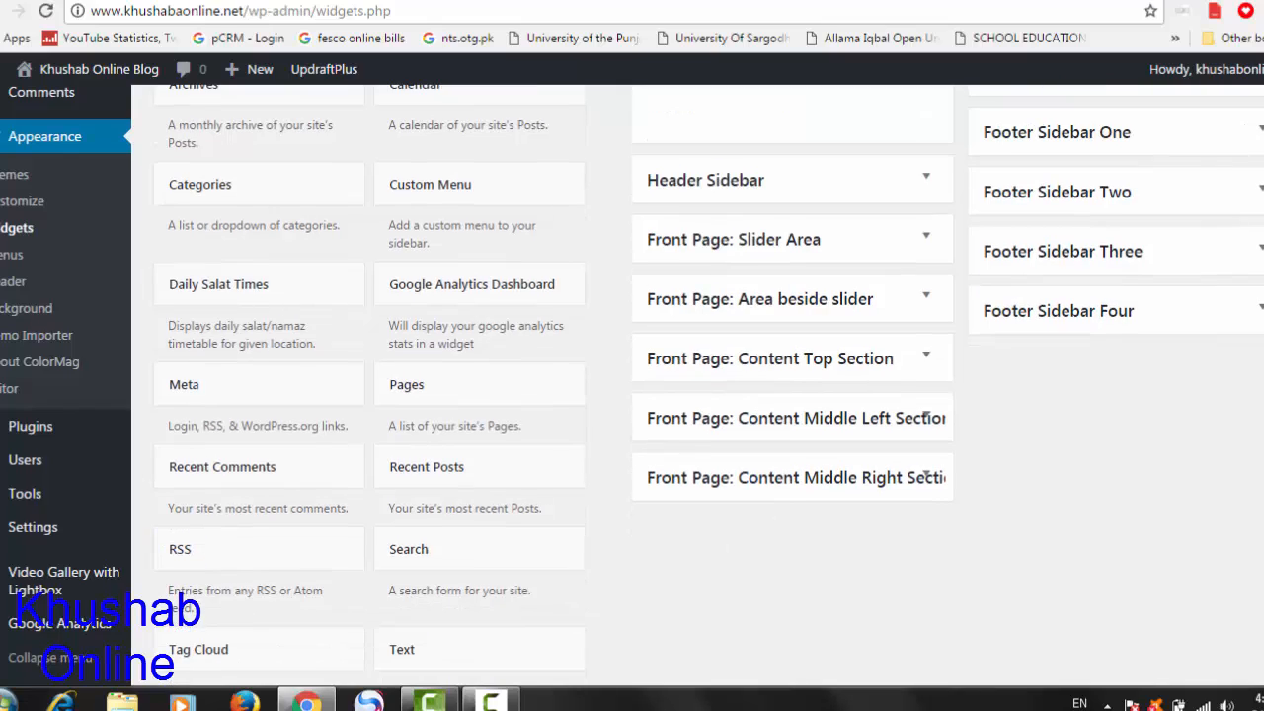
{"action": "scroll", "coordinate": [578, 485], "scroll_direction": "down", "scroll_amount": 1}
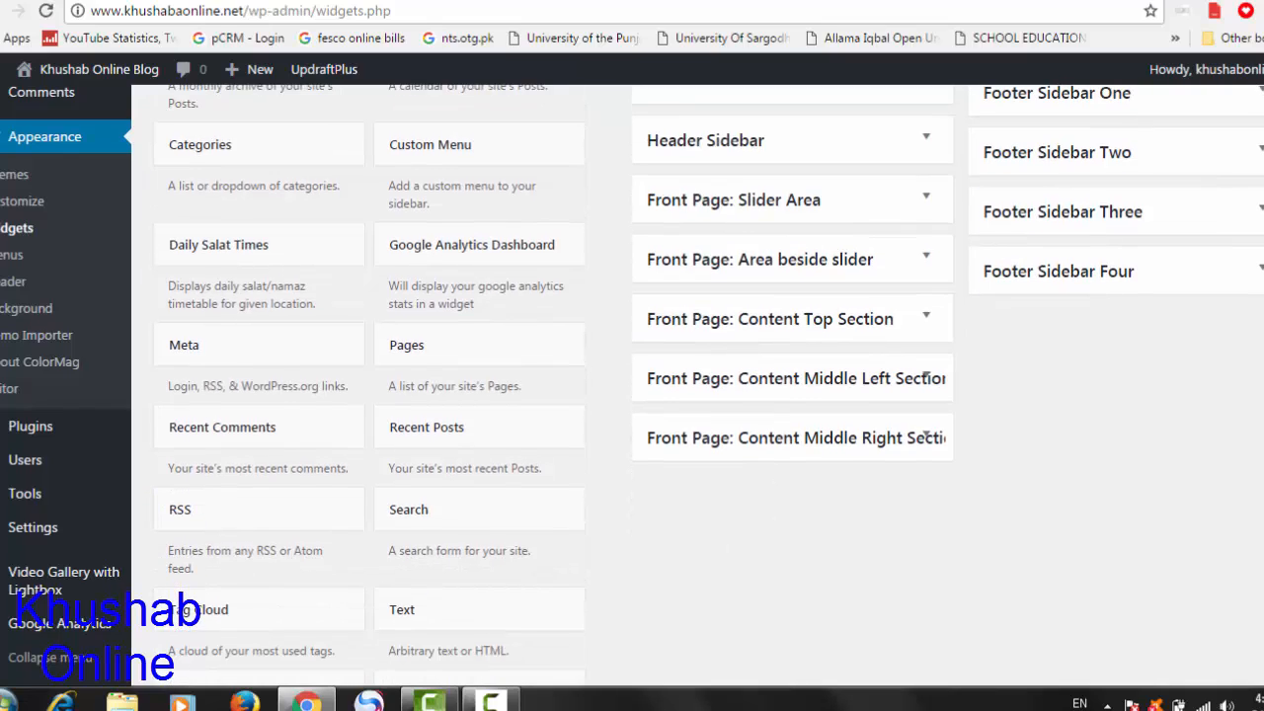
{"action": "left_click", "coordinate": [515, 448]}
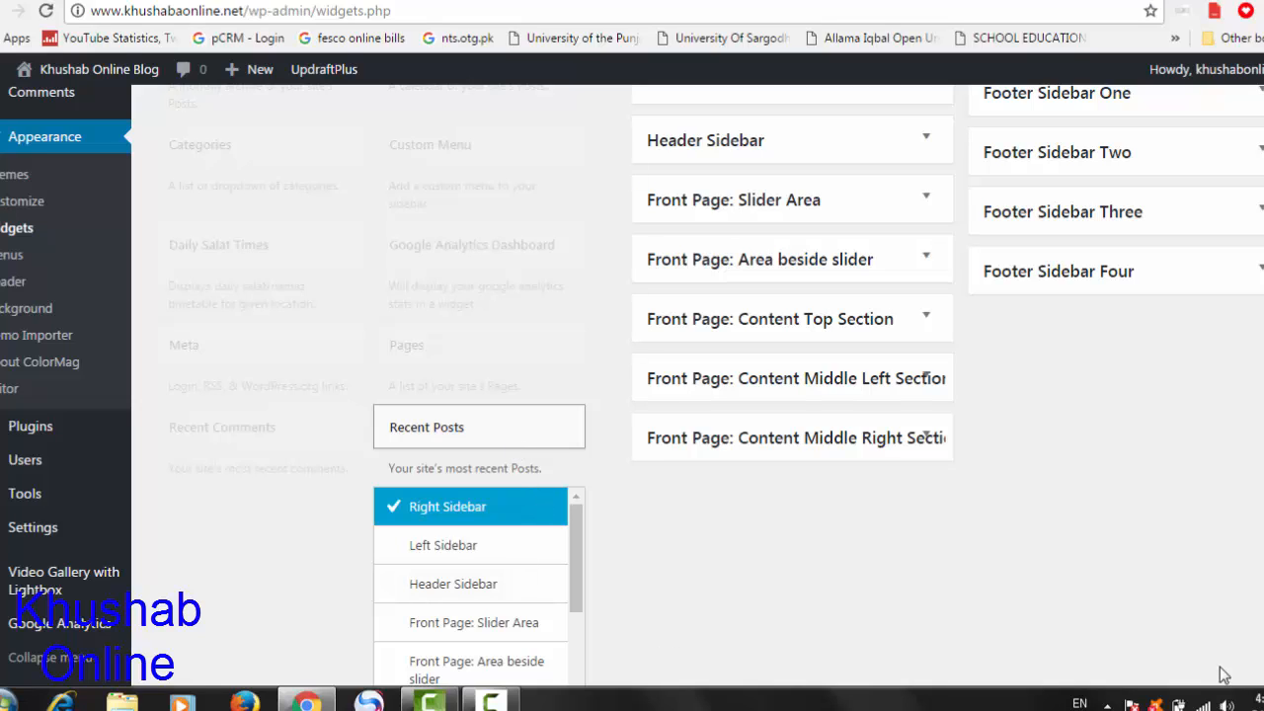
{"action": "scroll", "coordinate": [698, 385], "scroll_direction": "down", "scroll_amount": 4}
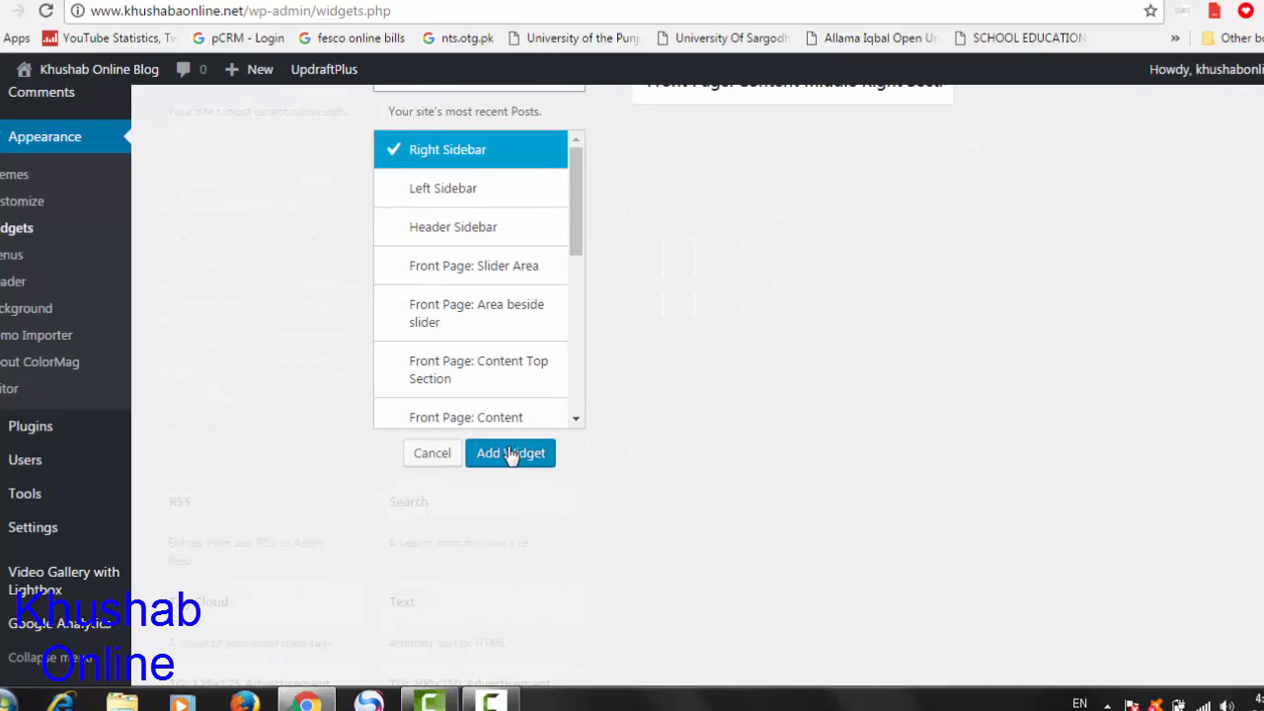
{"action": "left_click", "coordinate": [511, 452]}
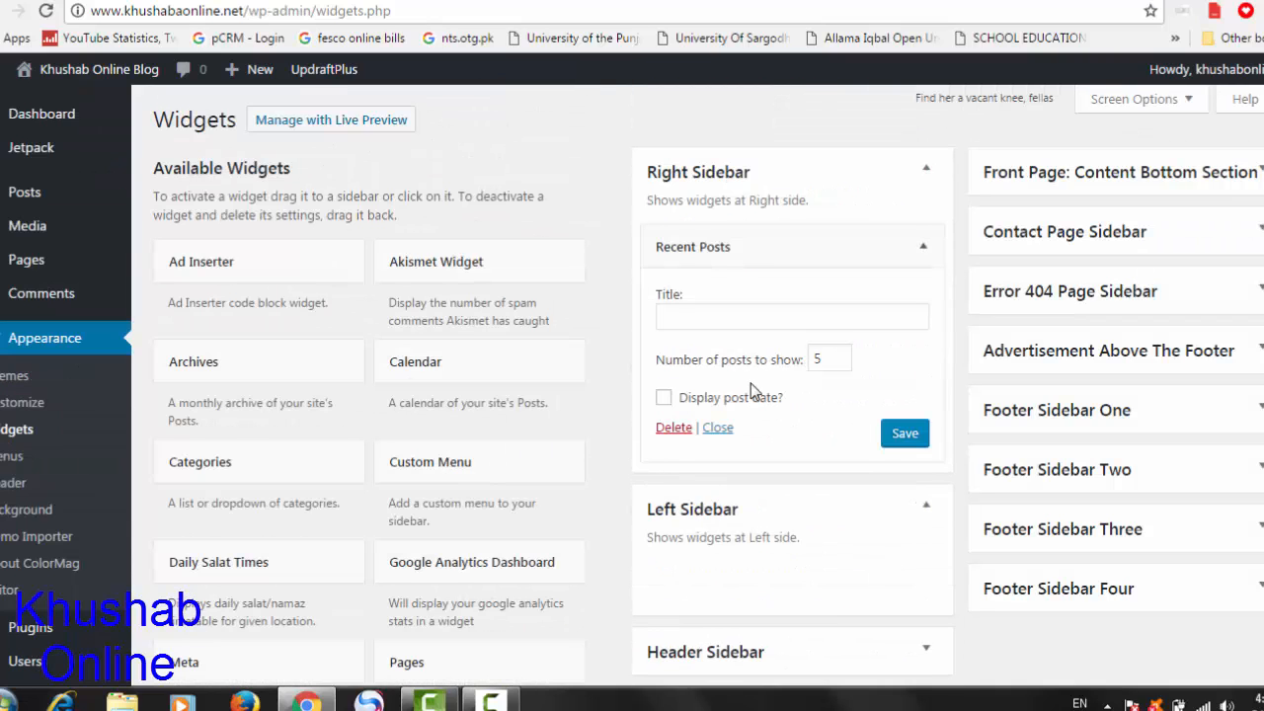
Save the Recent Posts widget with the post date display left off and collapse the Right Sidebar
{"action": "left_click", "coordinate": [665, 398]}
{"action": "left_click", "coordinate": [666, 398]}
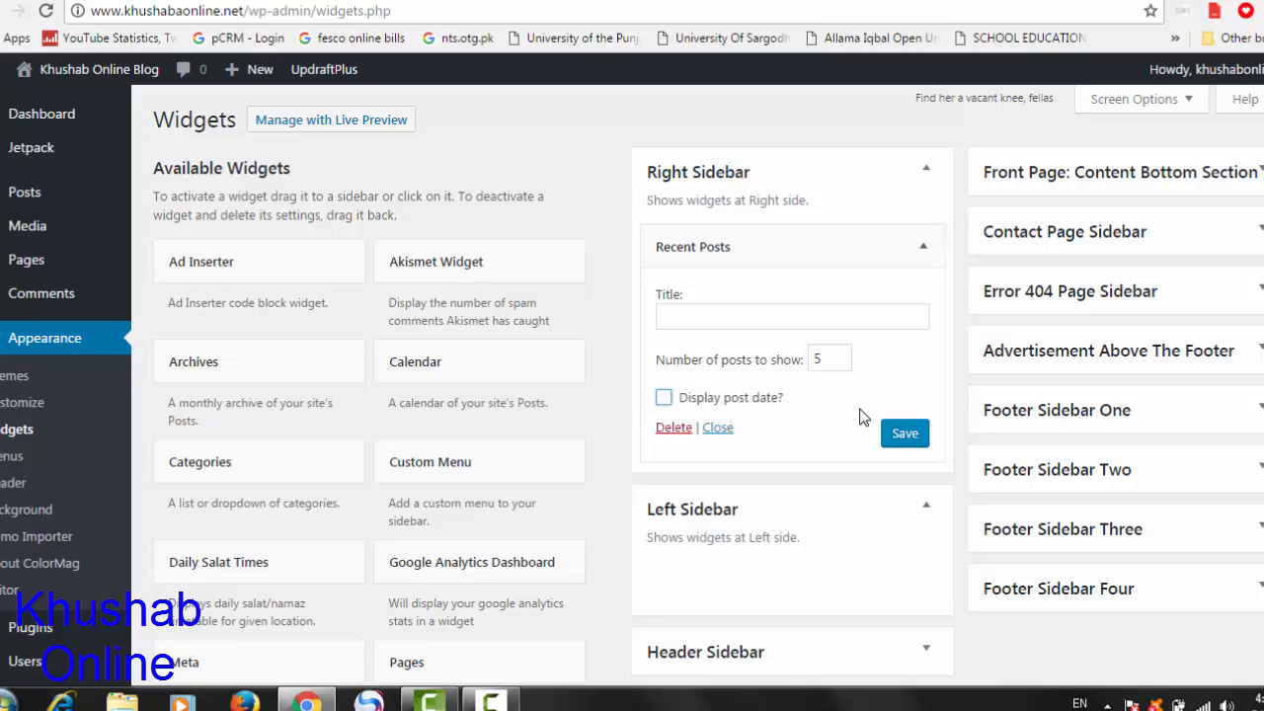
{"action": "left_click", "coordinate": [917, 442]}
{"action": "left_click", "coordinate": [926, 173]}
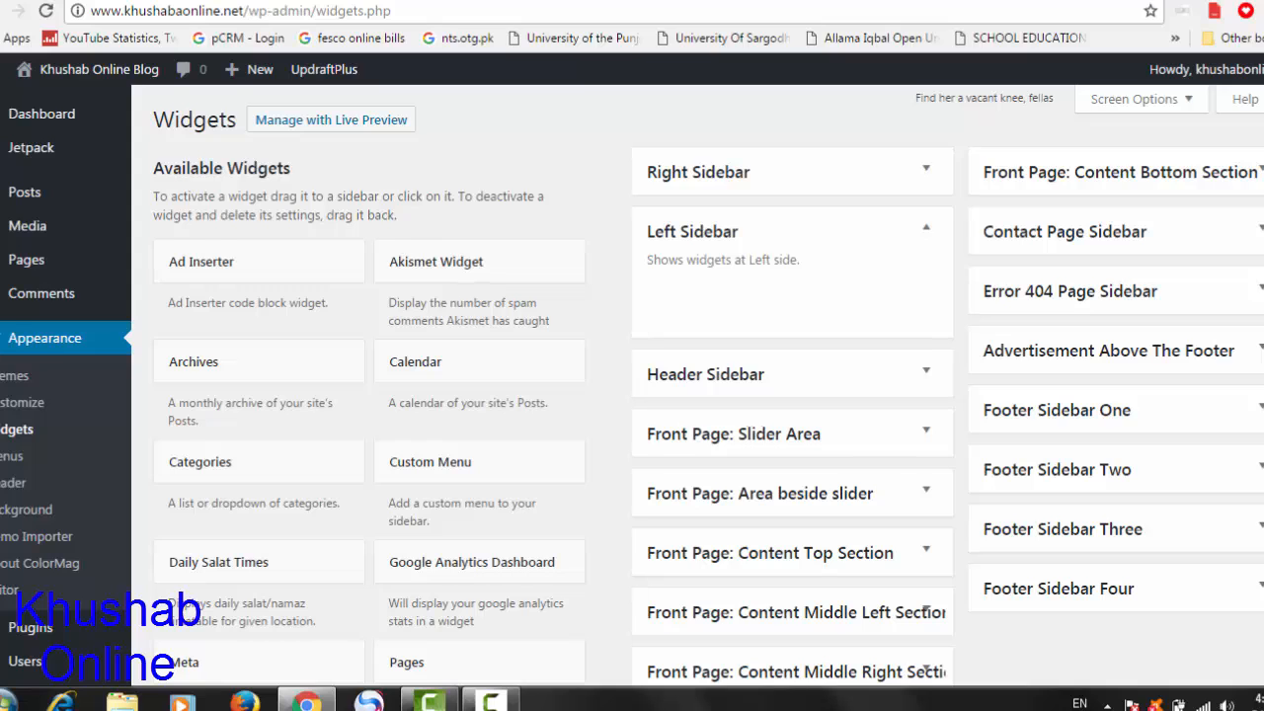
Add the Daily Salat Times widget to the Right Sidebar and collapse its settings
{"action": "scroll", "coordinate": [940, 540], "scroll_direction": "down", "scroll_amount": 4}
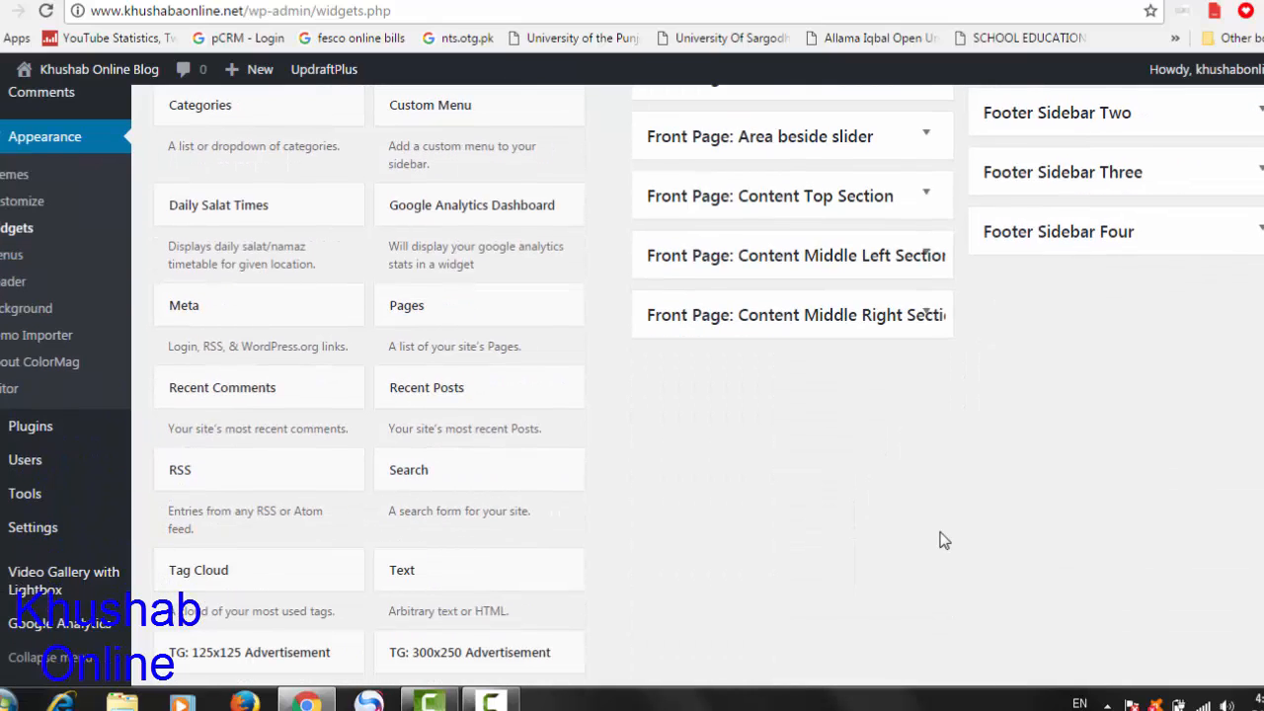
{"action": "left_click", "coordinate": [264, 214]}
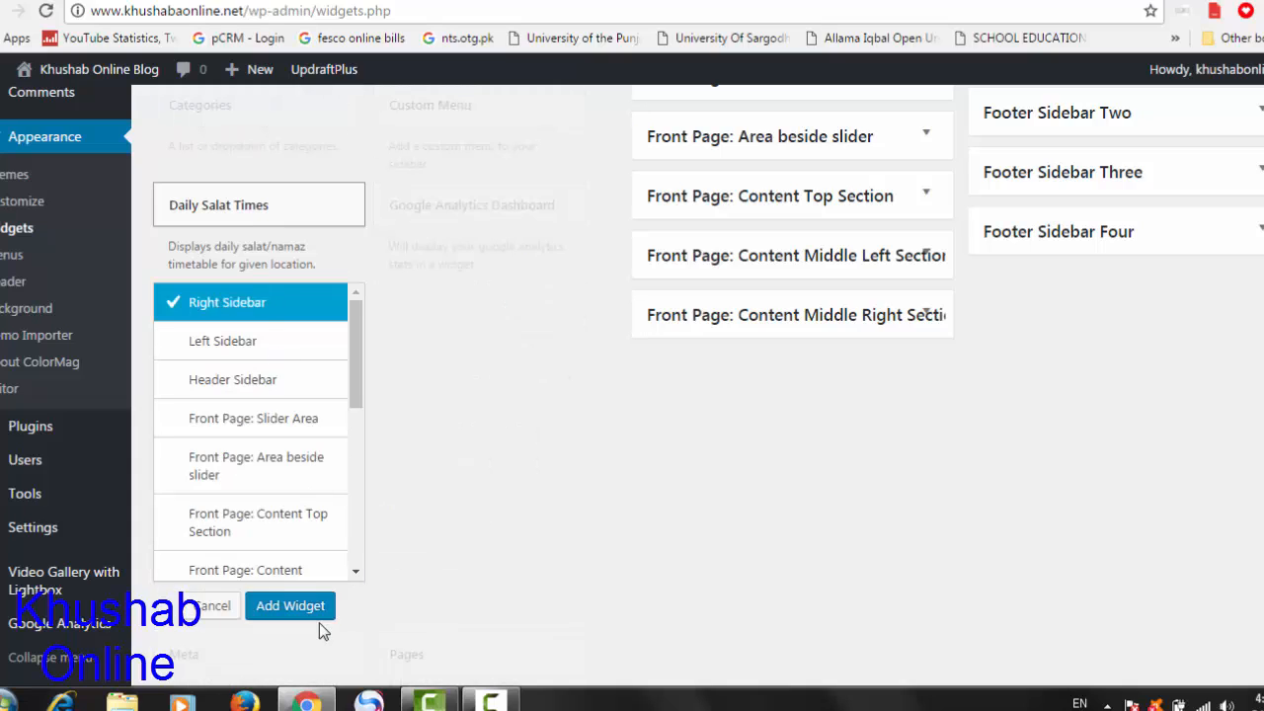
{"action": "left_click", "coordinate": [296, 608]}
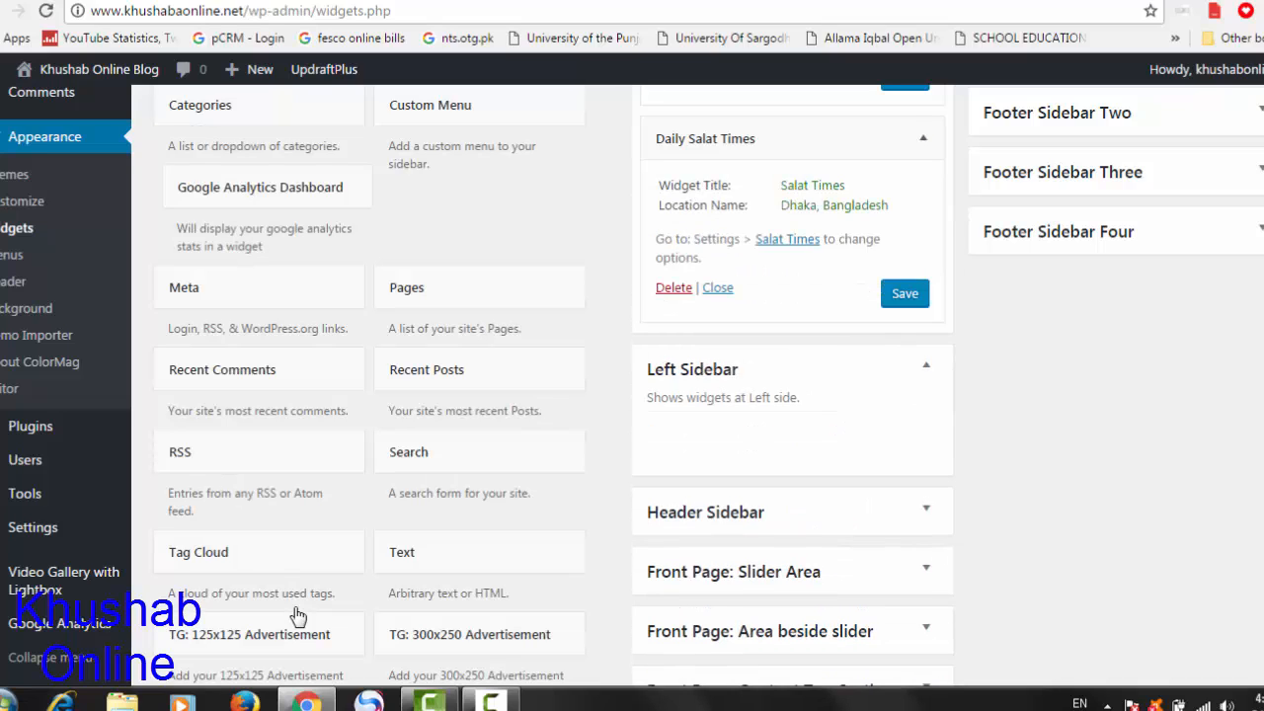
{"action": "left_click", "coordinate": [927, 148]}
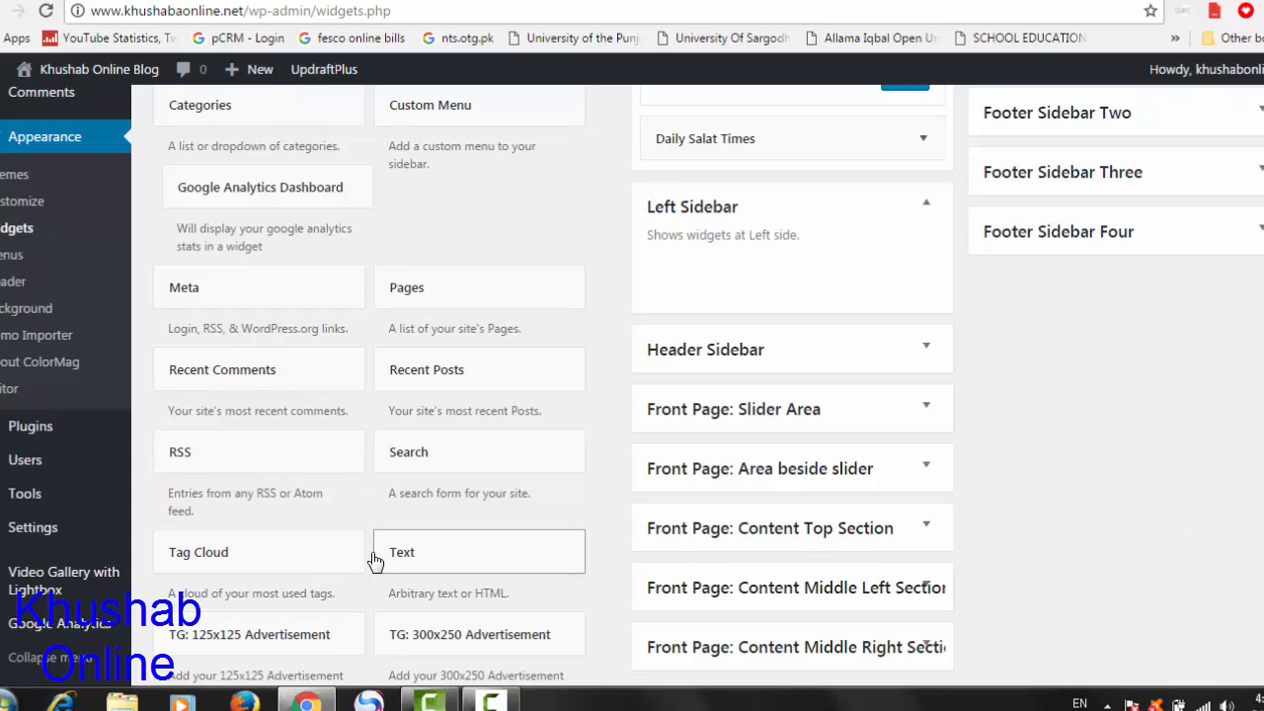
Add the Tag Cloud widget to the Right Sidebar and collapse the Recent Posts and Tag Cloud widgets
{"action": "left_click", "coordinate": [281, 573]}
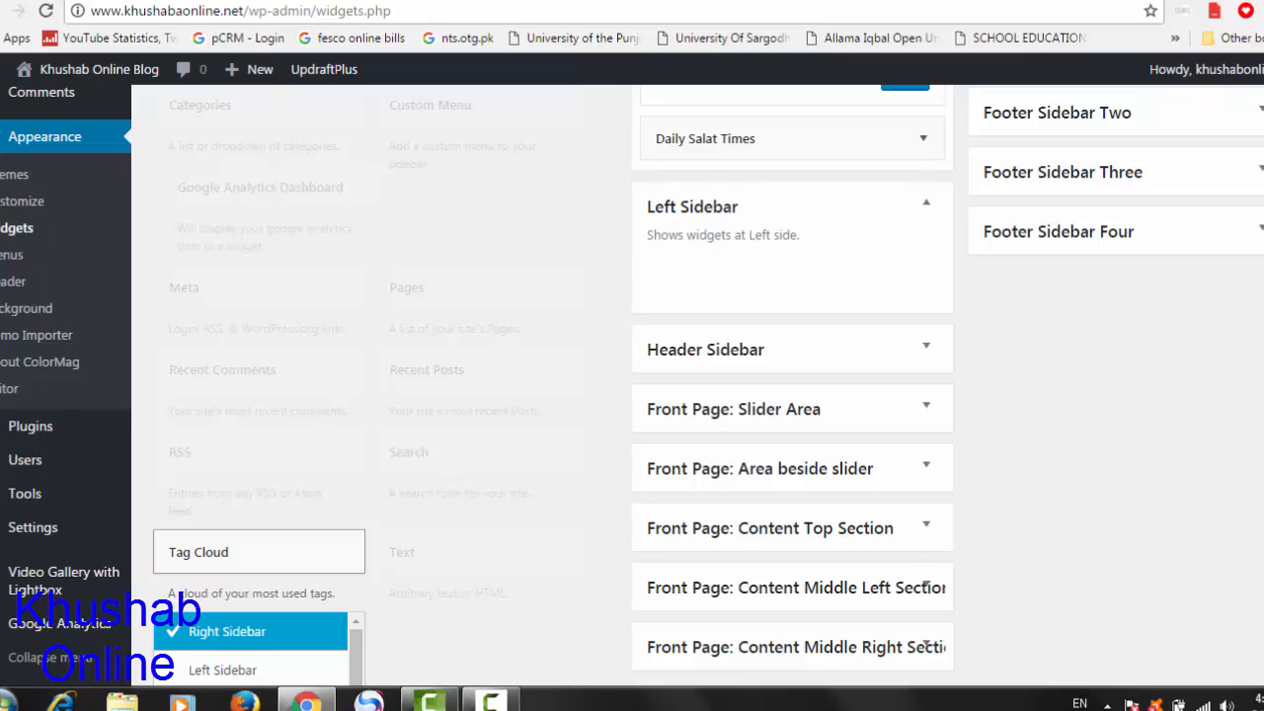
{"action": "scroll", "coordinate": [854, 502], "scroll_direction": "down", "scroll_amount": 5}
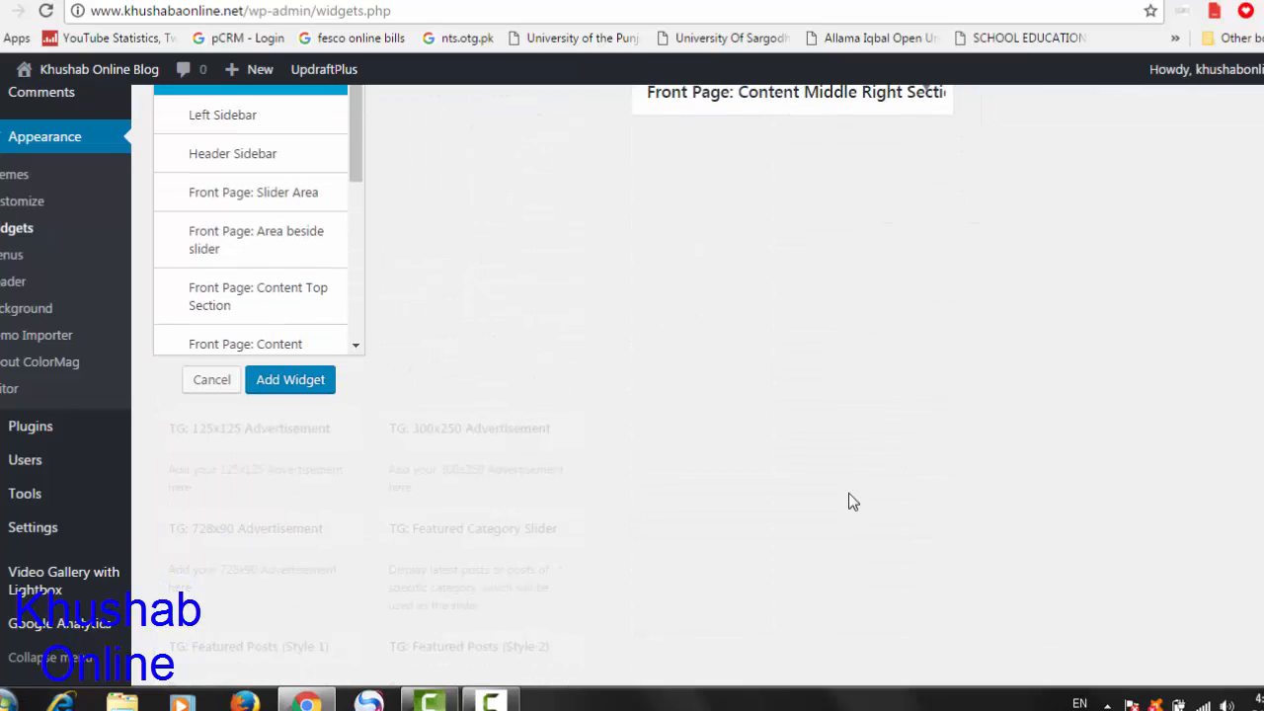
{"action": "left_click", "coordinate": [288, 381]}
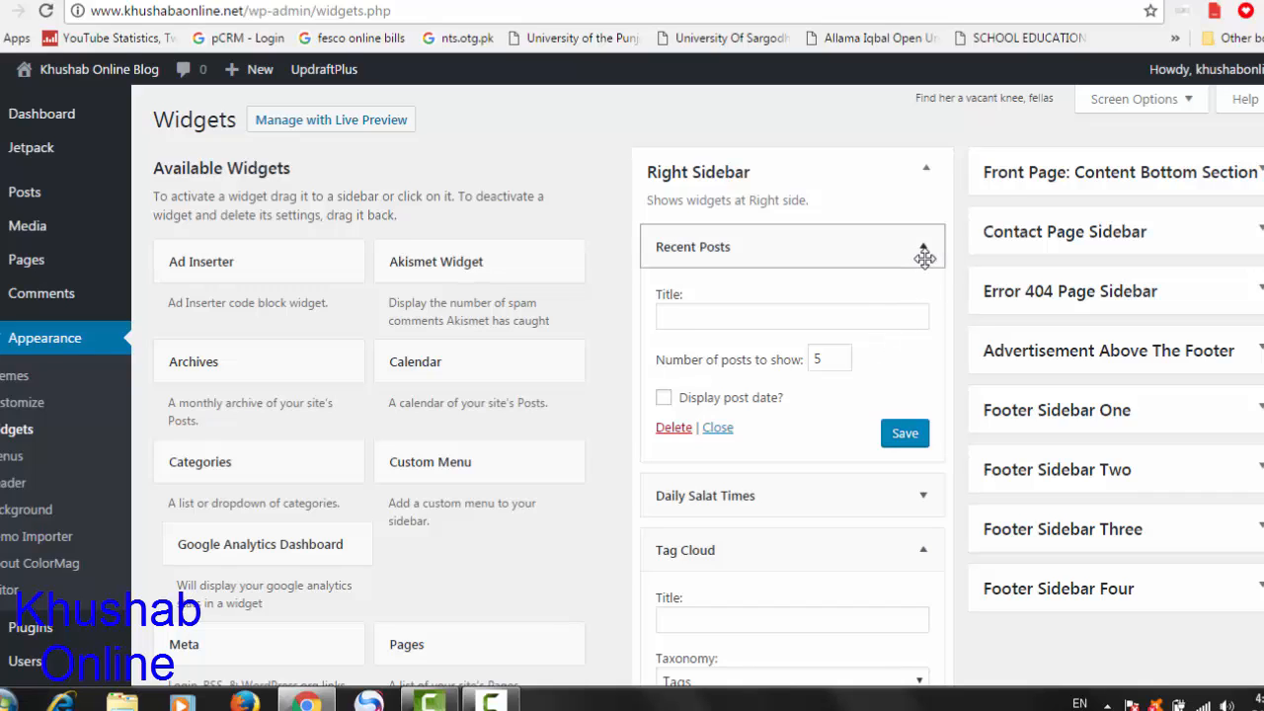
{"action": "left_click", "coordinate": [924, 253]}
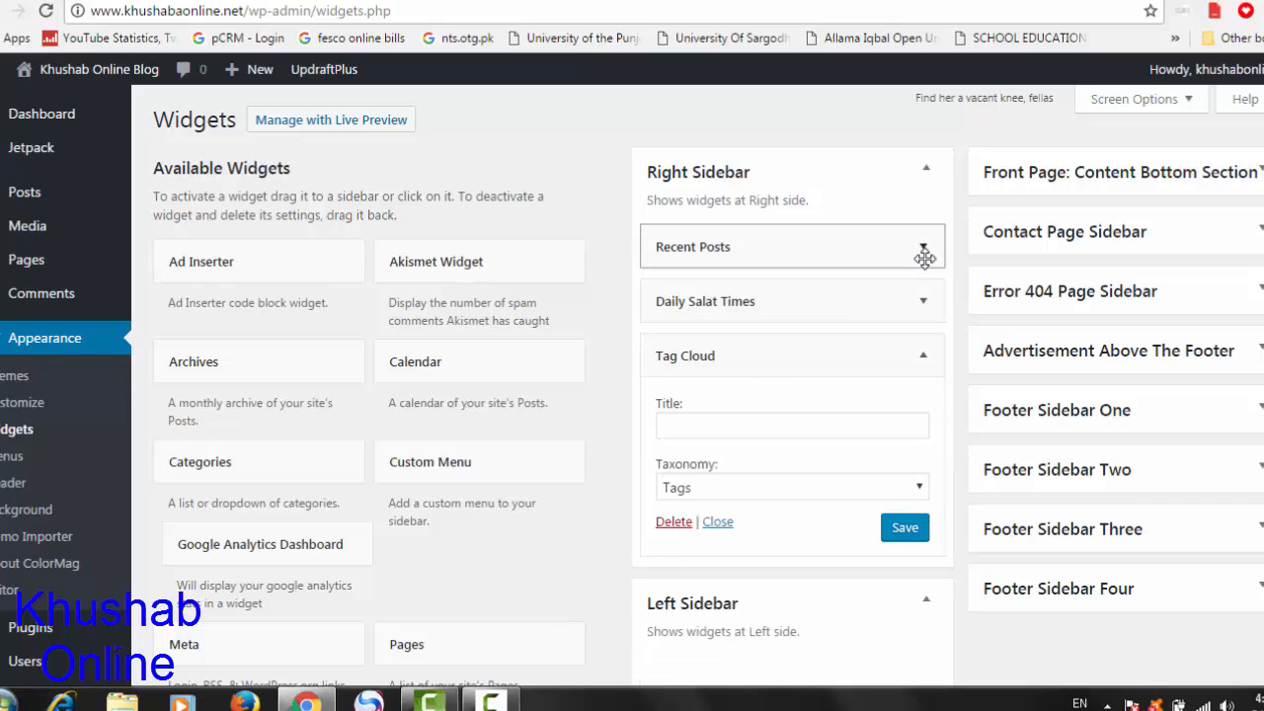
{"action": "left_click", "coordinate": [922, 357]}
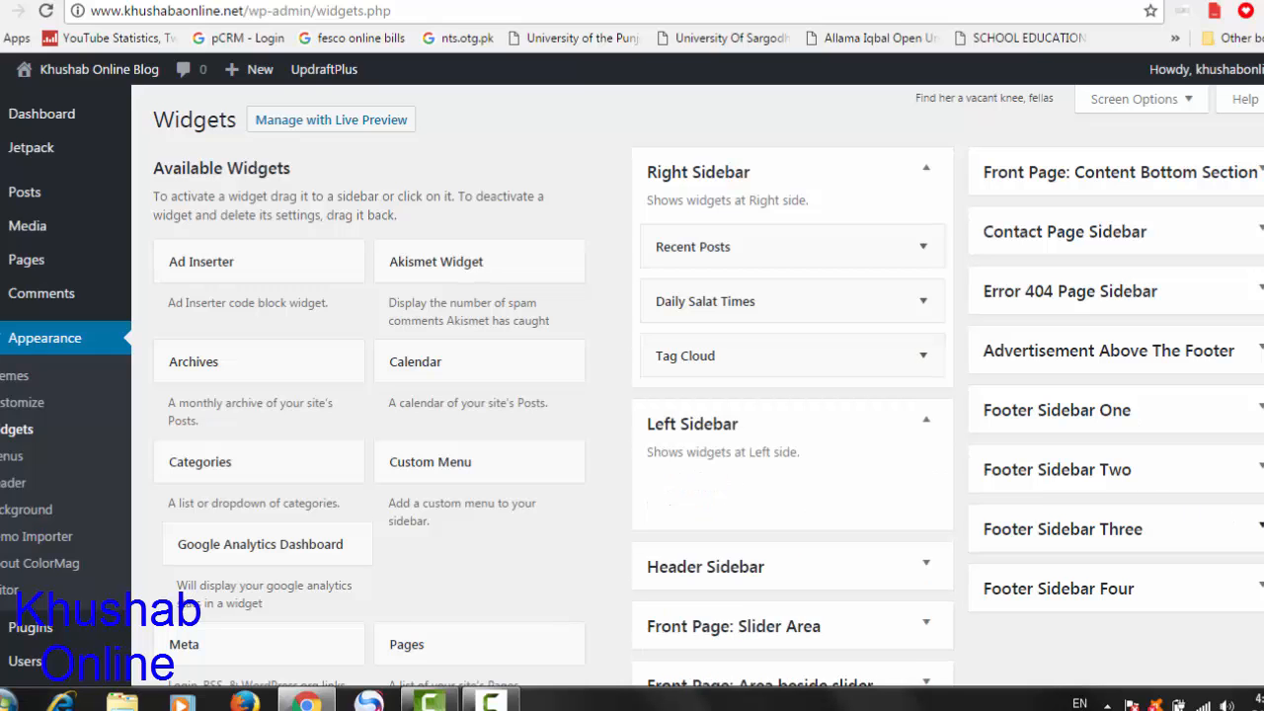
{"action": "scroll", "coordinate": [632, 385], "scroll_direction": "down", "scroll_amount": 6}
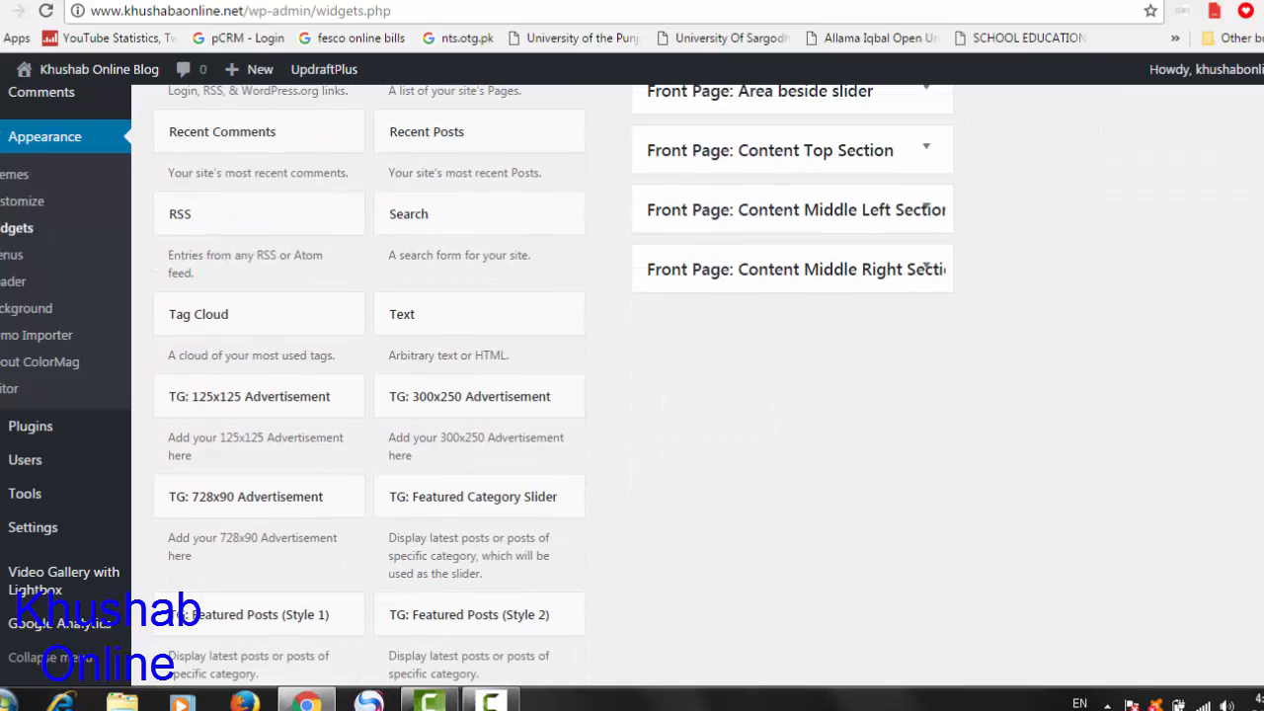
{"action": "scroll", "coordinate": [553, 385], "scroll_direction": "down", "scroll_amount": 3}
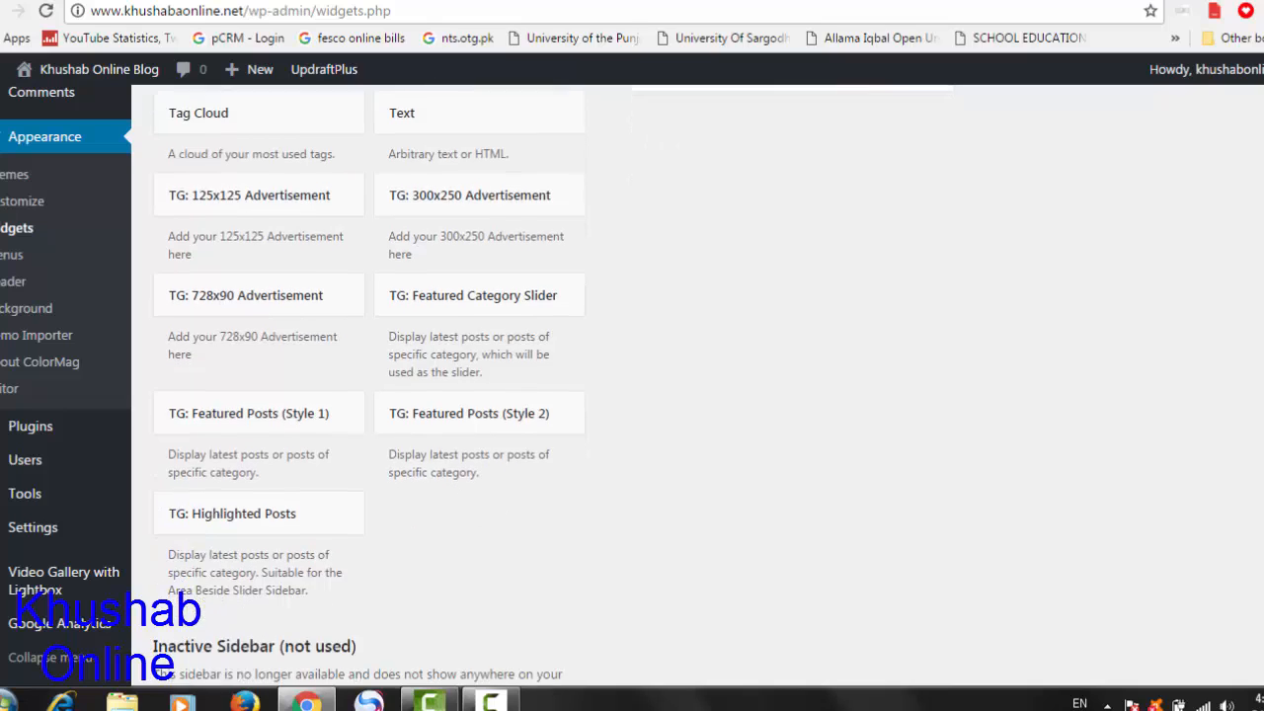
{"action": "scroll", "coordinate": [553, 385], "scroll_direction": "down", "scroll_amount": 1}
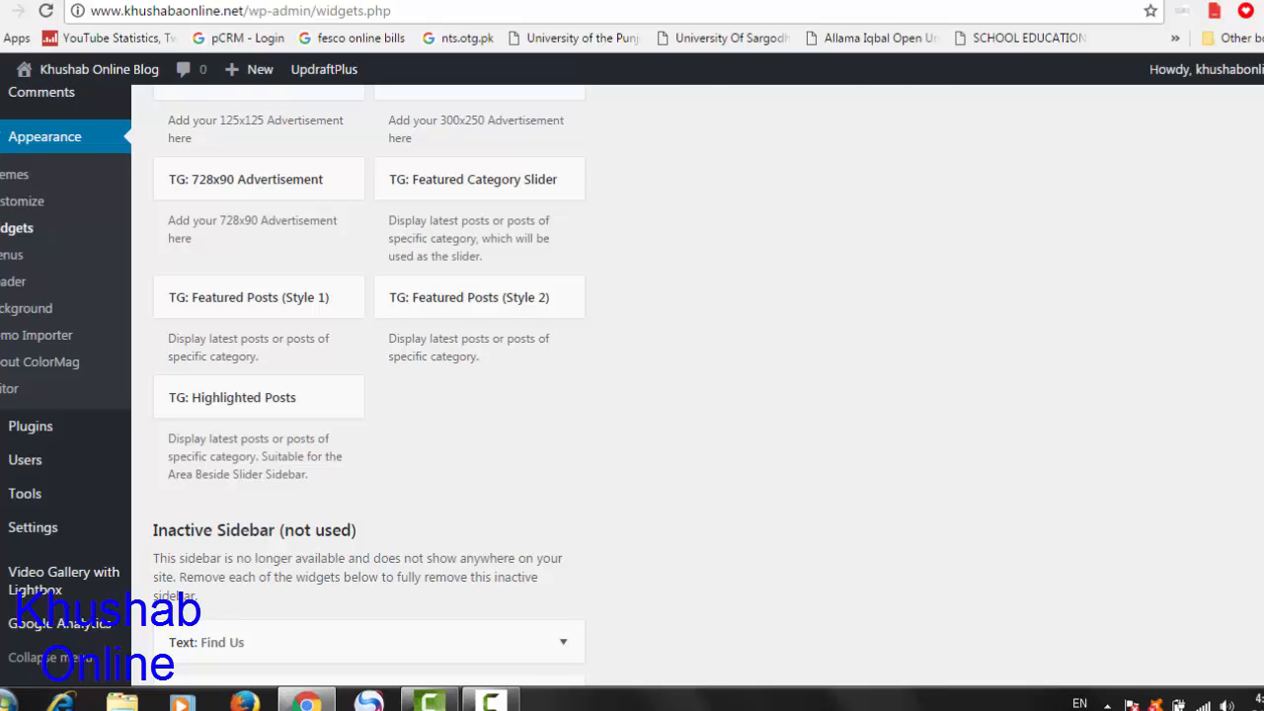
{"action": "scroll", "coordinate": [1046, 180], "scroll_direction": "up", "scroll_amount": 10}
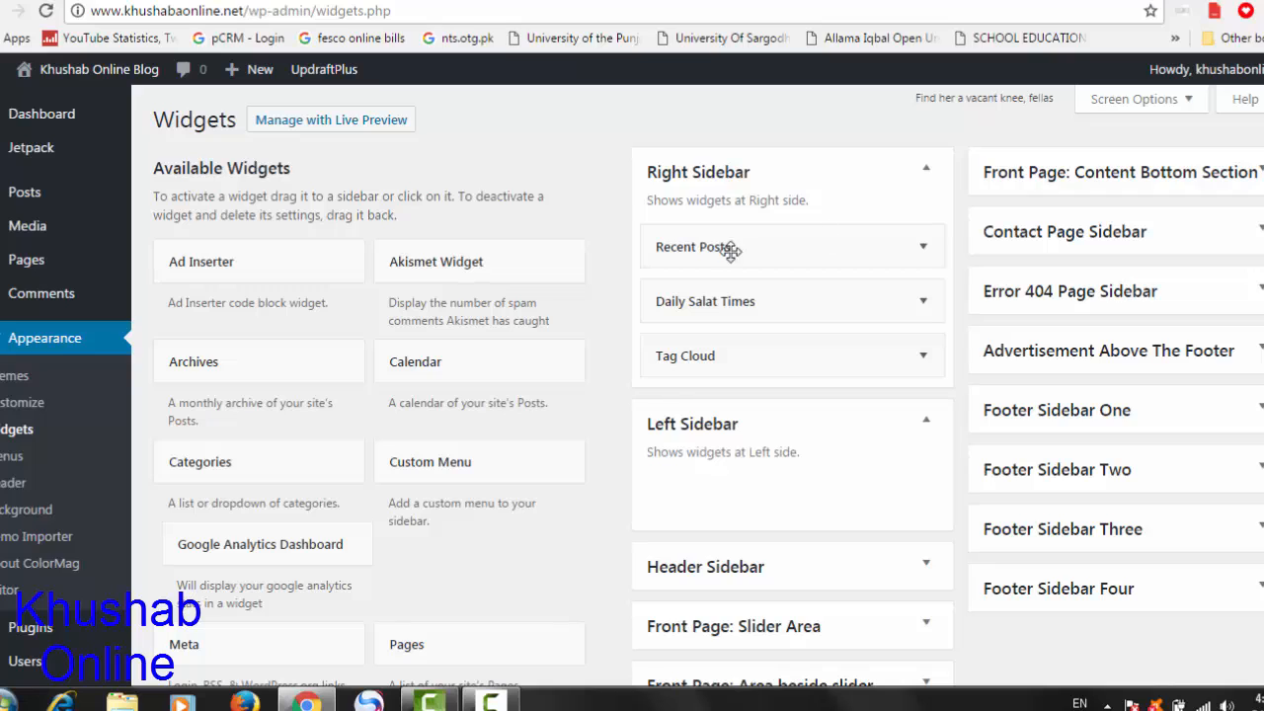